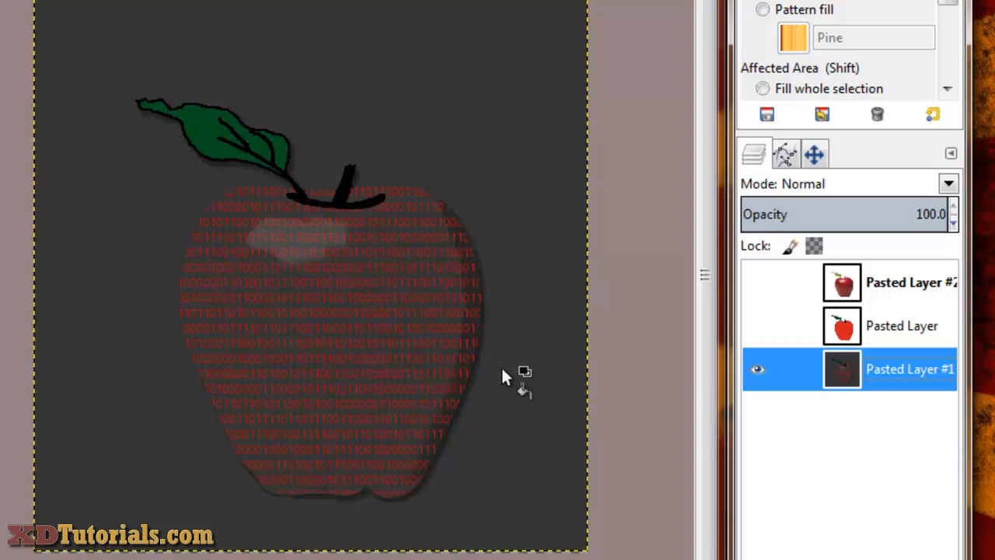
Show the flat cartoon apple layer and the apple photo layer above the binary-text apple to compare the three versions
left_click(756, 326)
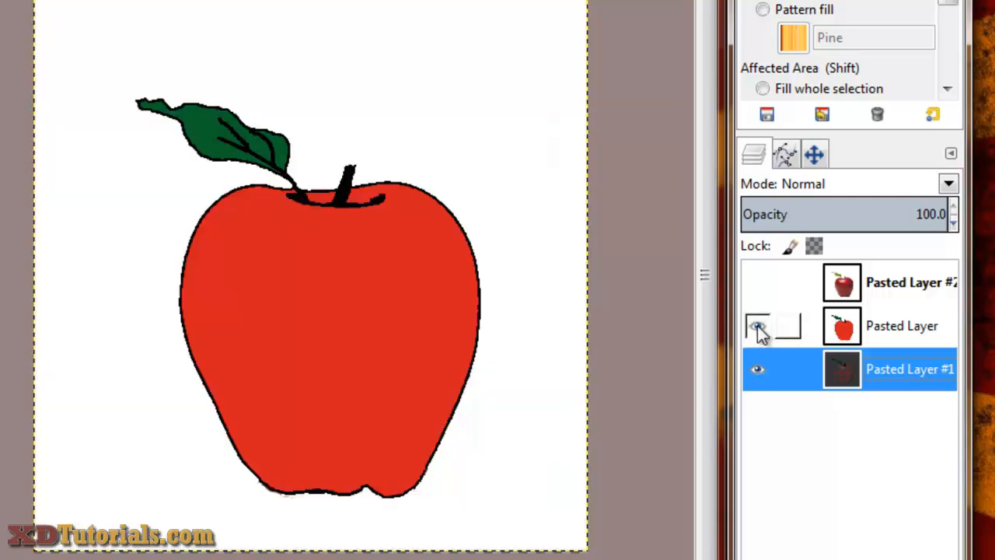
left_click(758, 283)
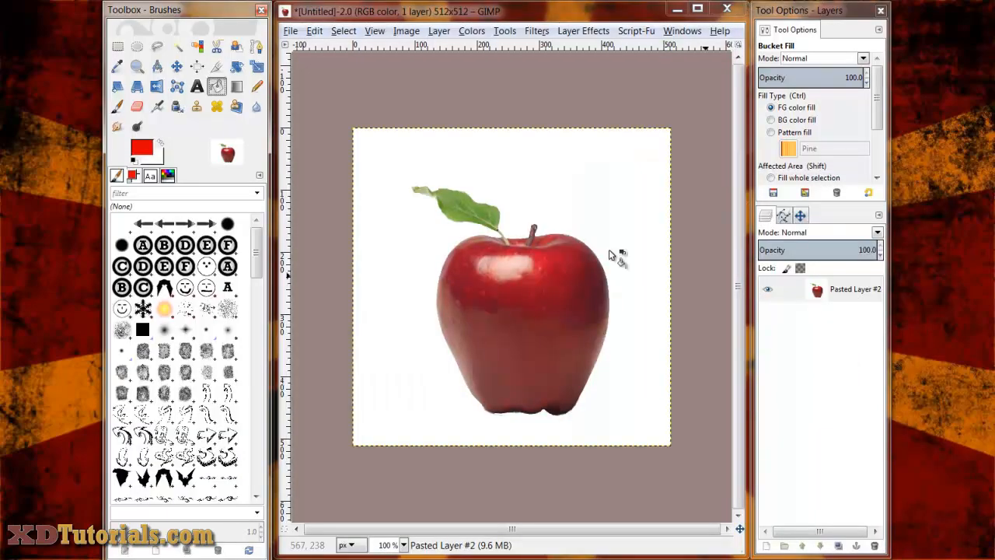
Remove the alpha channel from the apple photo layer and add it back
left_click(828, 291)
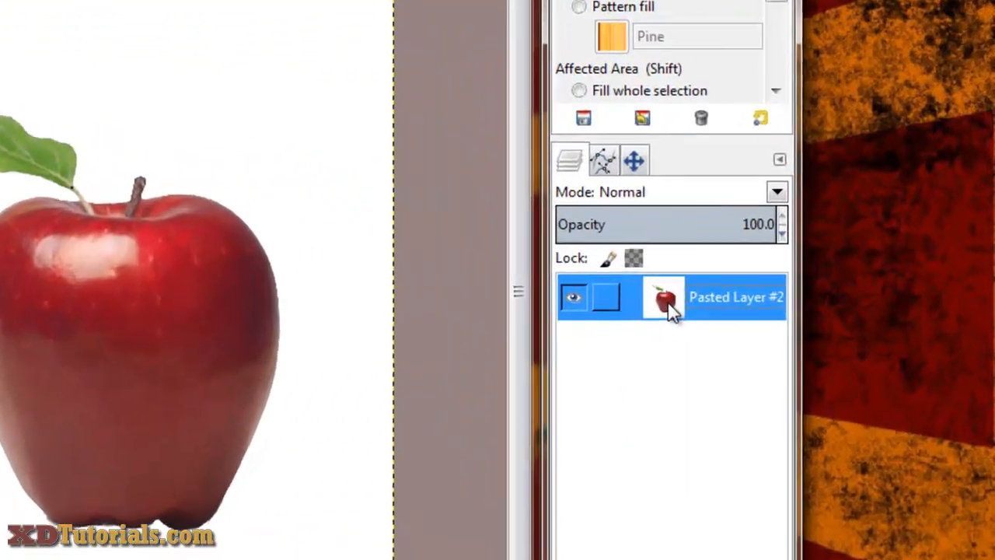
right_click(801, 292)
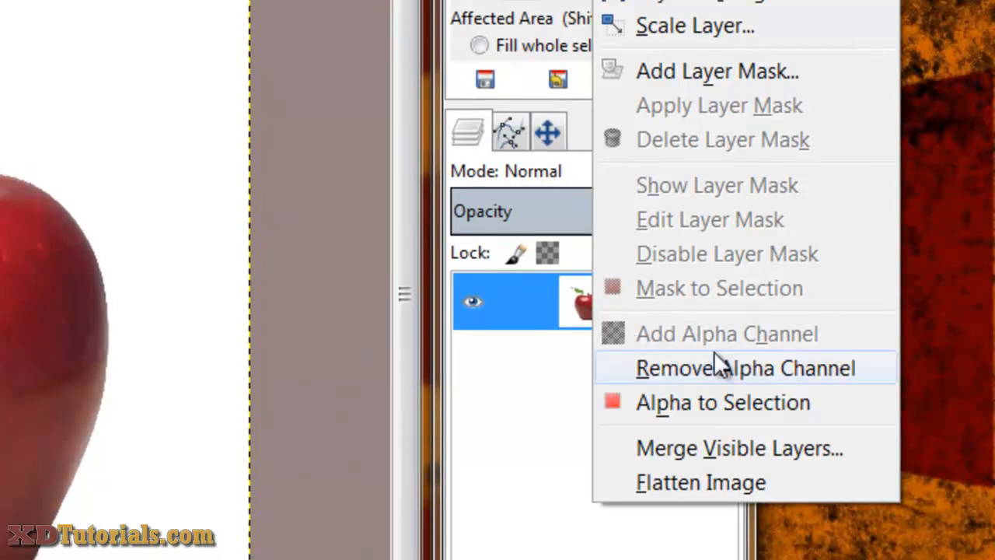
left_click(674, 369)
right_click(593, 300)
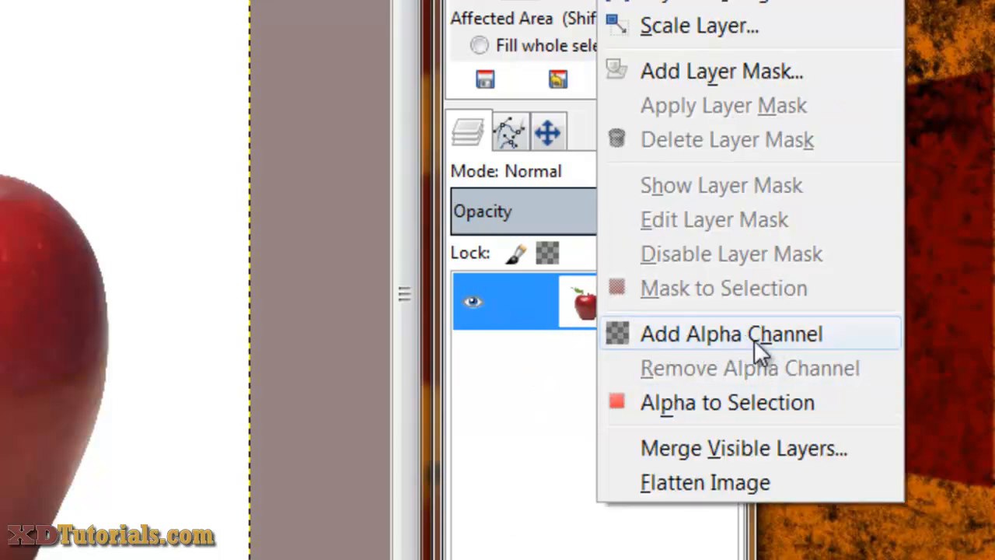
left_click(670, 328)
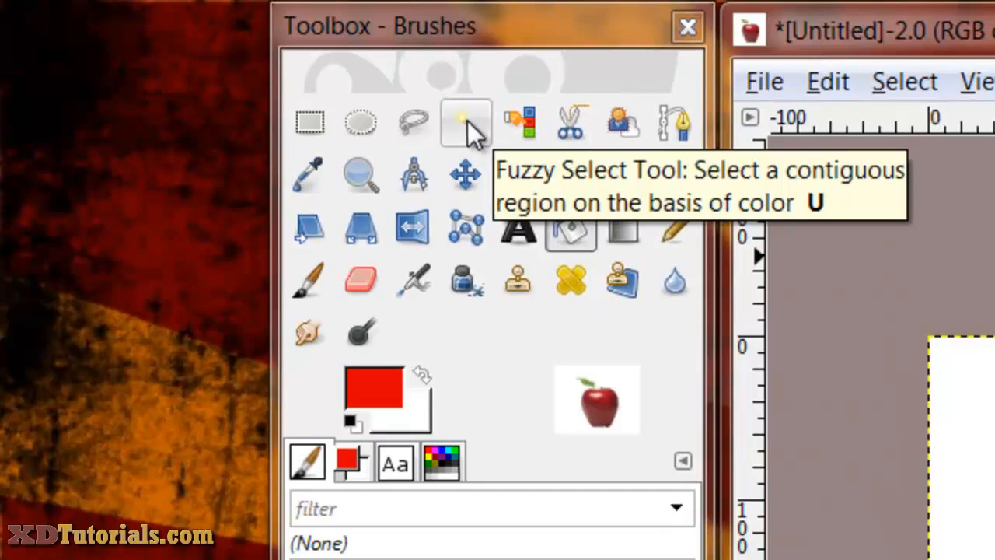
Select the white background around the apple with the Fuzzy Select tool and check the selection edge near the stem
left_click(467, 121)
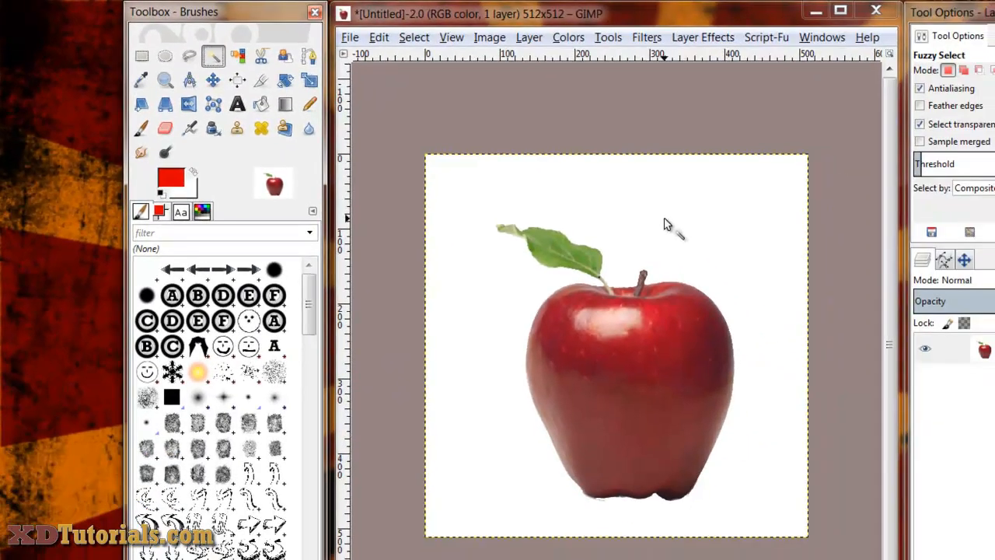
left_click(725, 237)
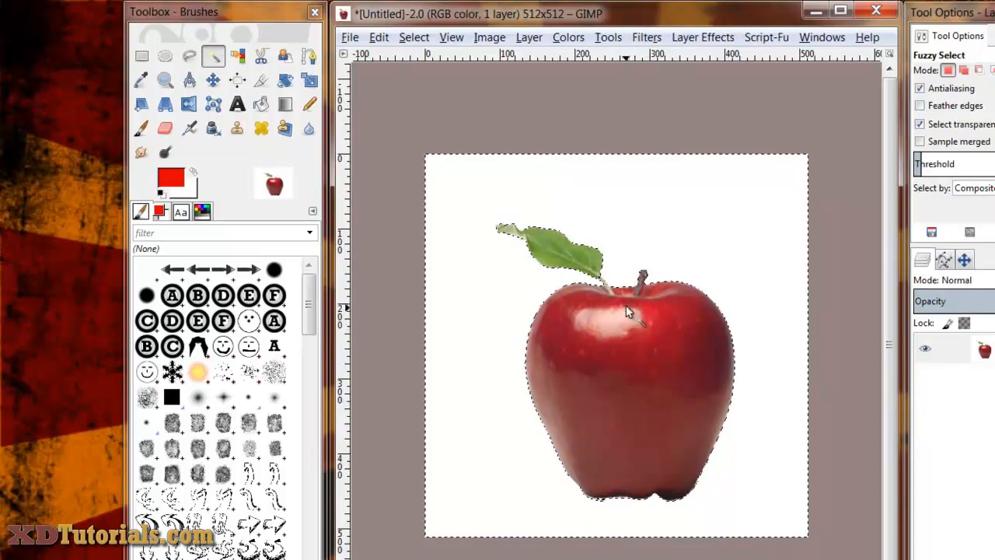
scroll(631, 292, "up", 5)
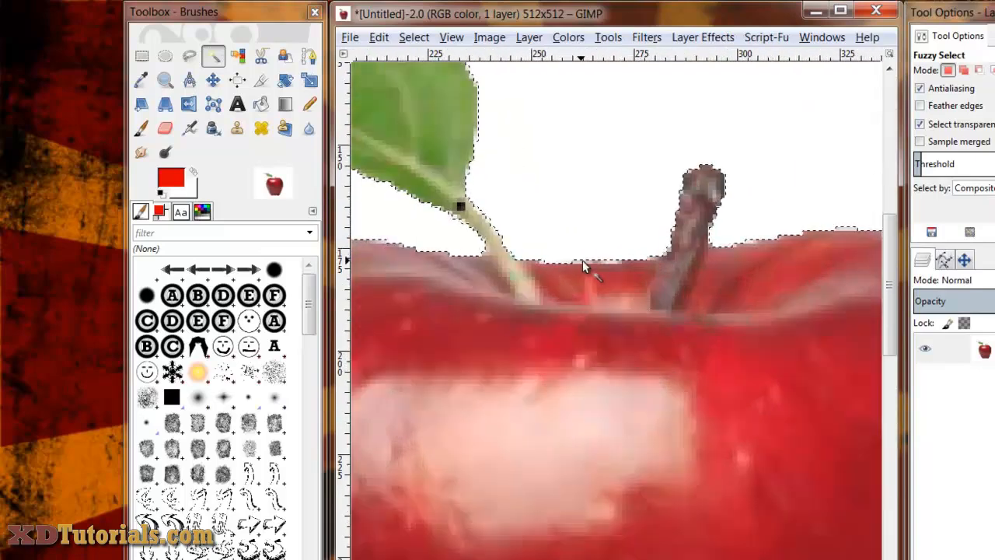
scroll(693, 285, "down", 3)
scroll(693, 284, "down", 1)
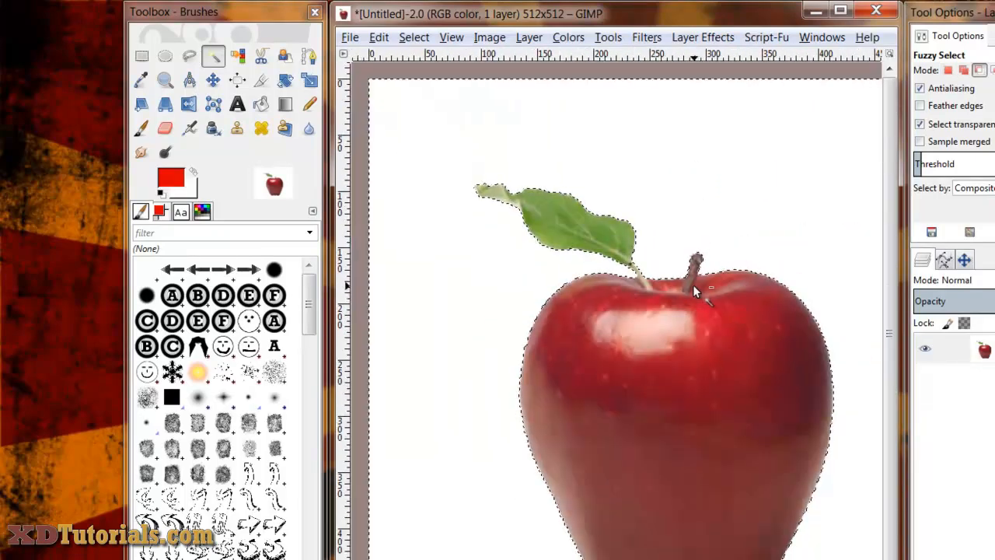
Grow the background selection by 1 px
left_click(418, 42)
left_click(473, 248)
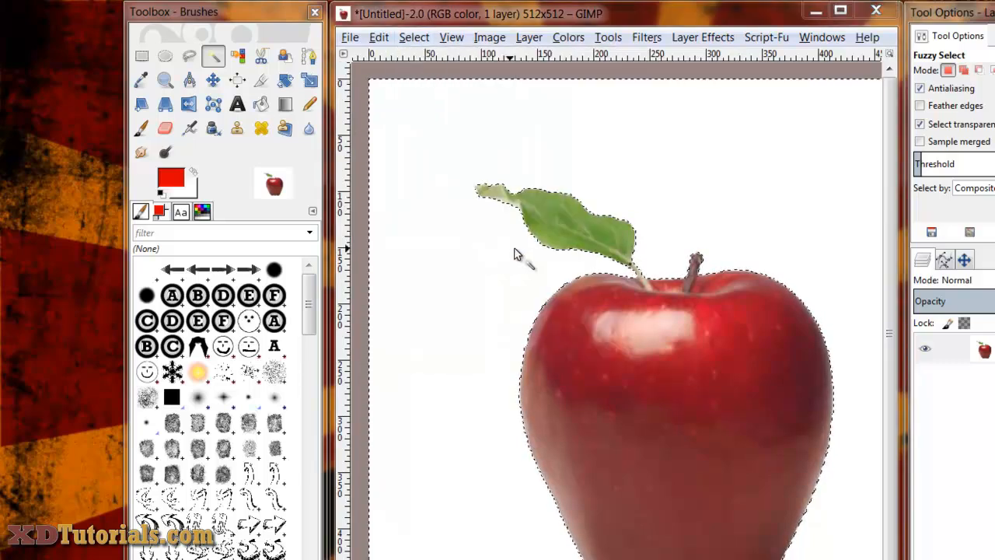
left_click_drag(834, 179, 698, 154)
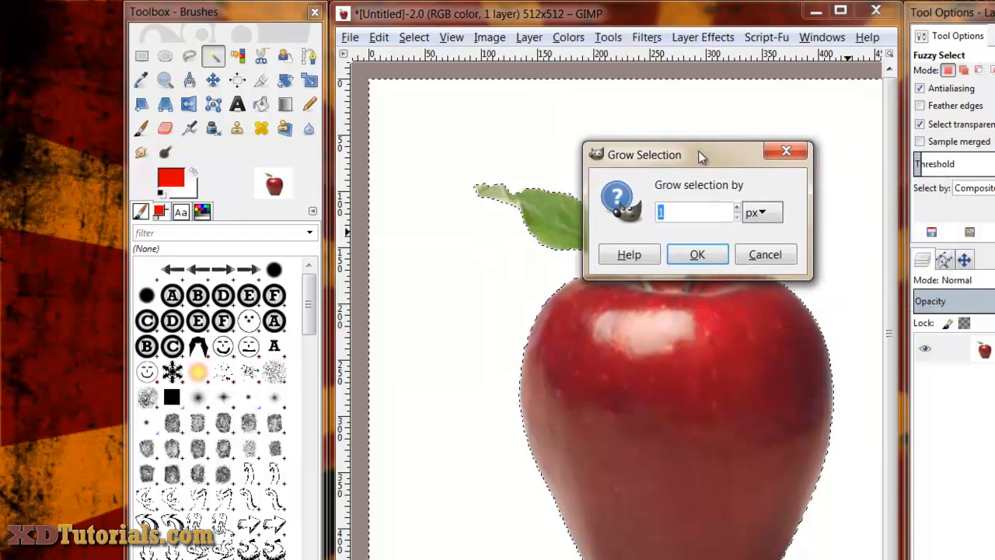
left_click(694, 257)
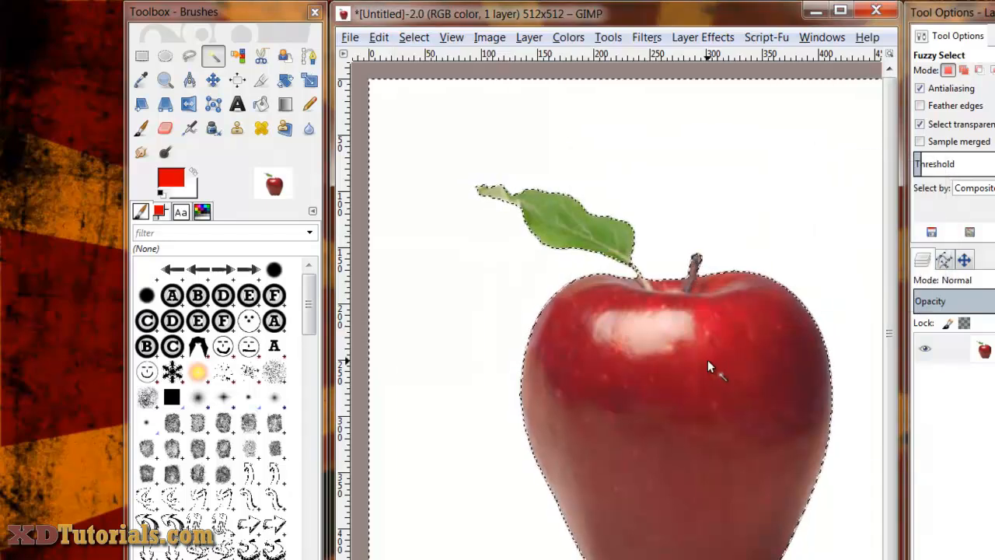
Delete the selected white background to leave it transparent, and clear the selection
scroll(655, 318, "up", 3, "ctrl")
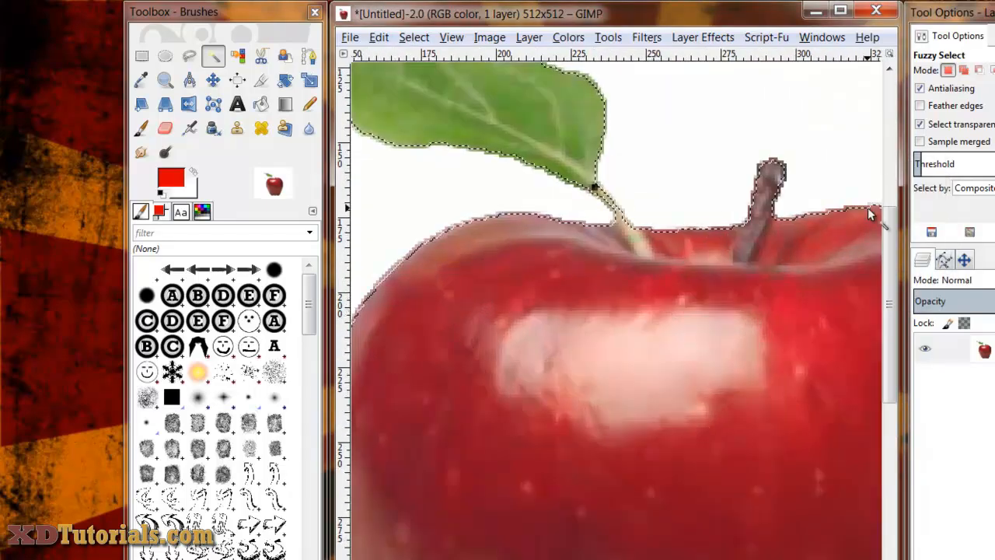
scroll(700, 384, "down", 6, "ctrl")
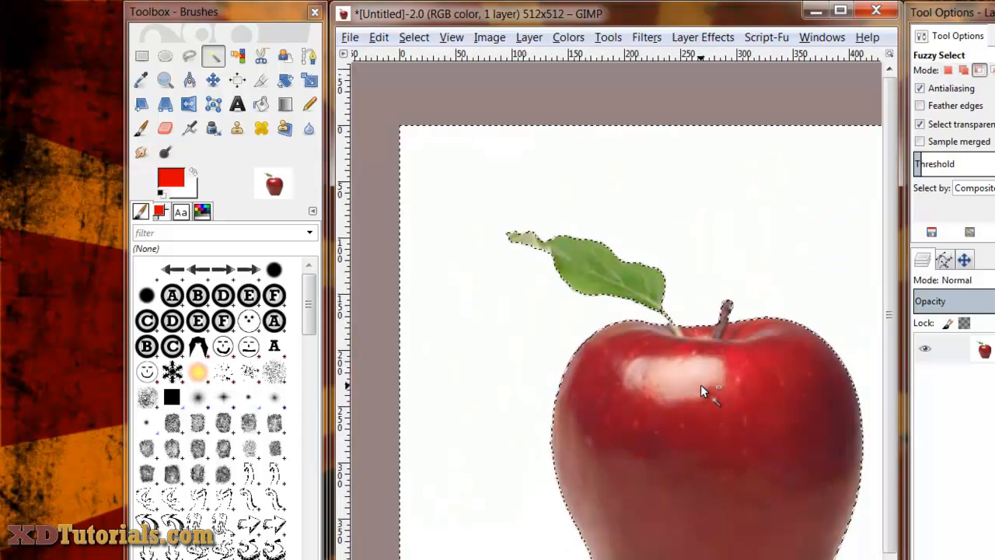
scroll(700, 384, "up", 4, "ctrl")
scroll(661, 357, "down", 1, "ctrl")
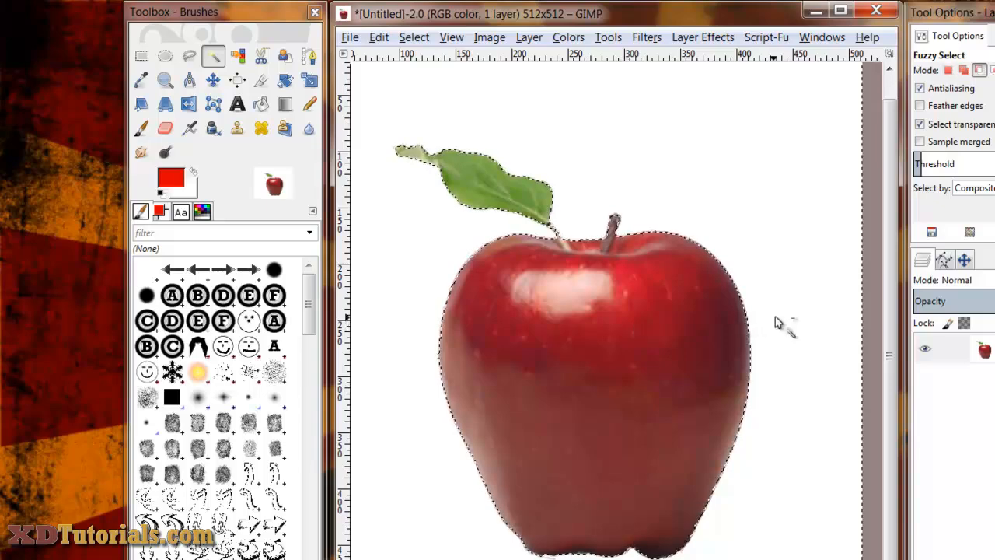
key("Delete")
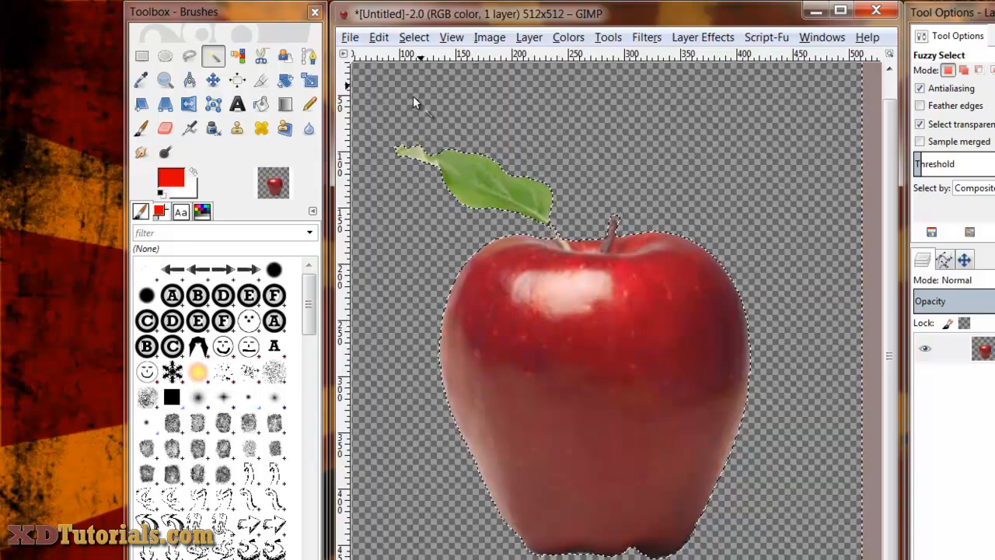
key("ctrl+shift")
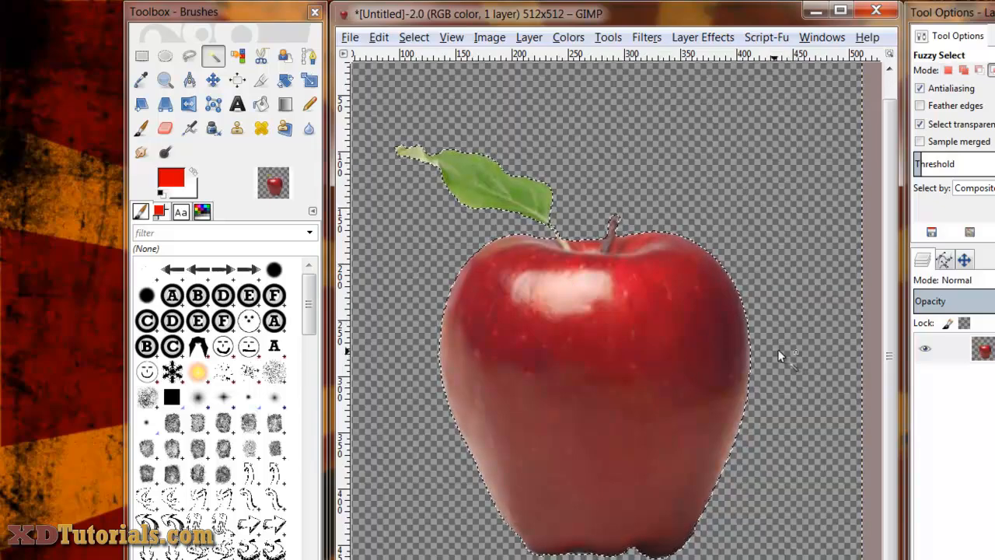
key("ctrl+shift+a")
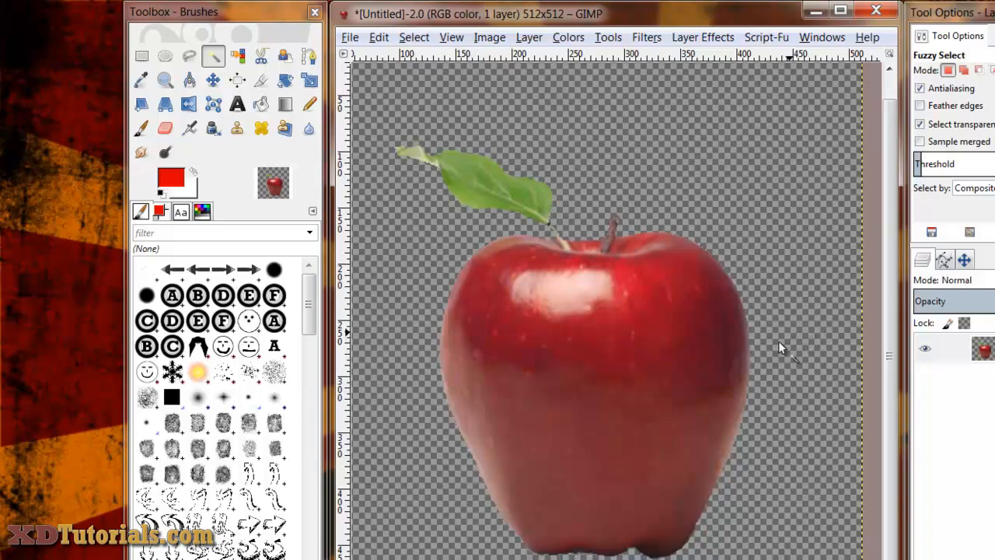
Select the cut-out apple, leaf and stem from the photo layer's alpha
scroll(627, 387, "down", 1)
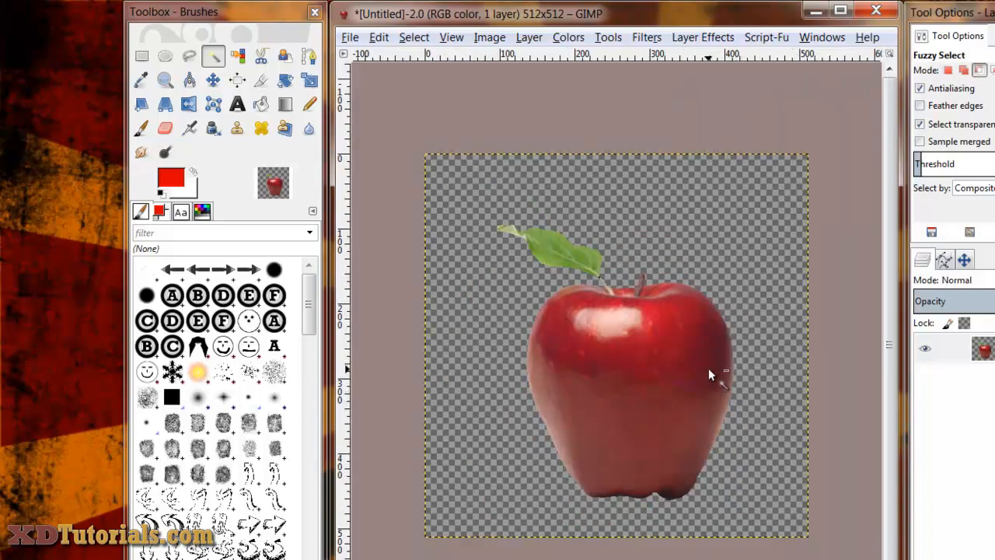
scroll(708, 368, "up", 2)
scroll(708, 367, "down", 2)
scroll(670, 378, "up", 1)
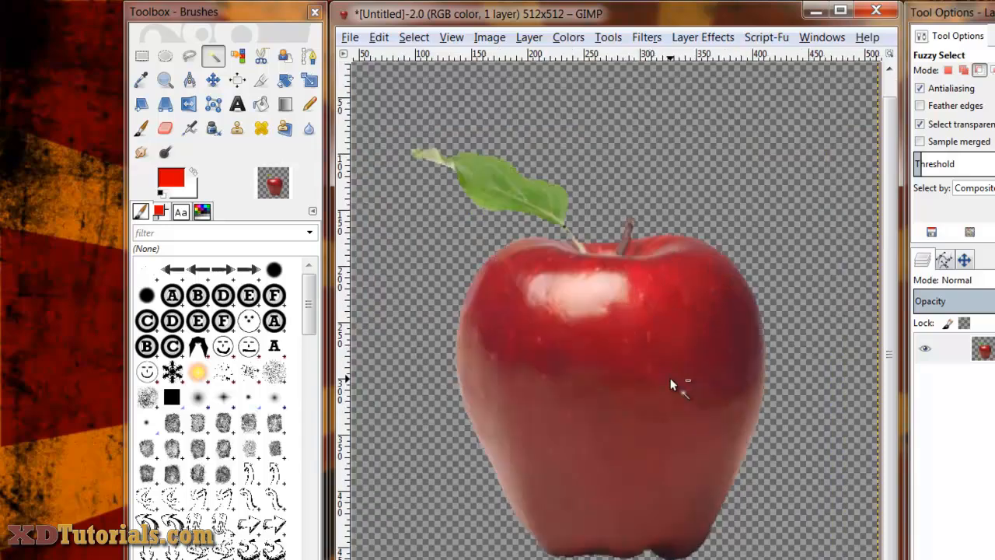
scroll(670, 378, "down", 1)
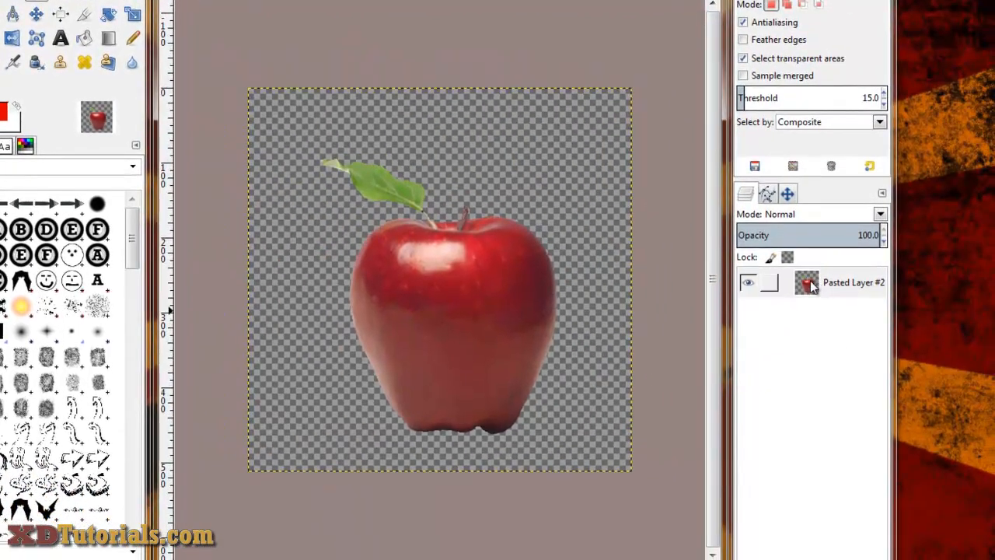
right_click(810, 285)
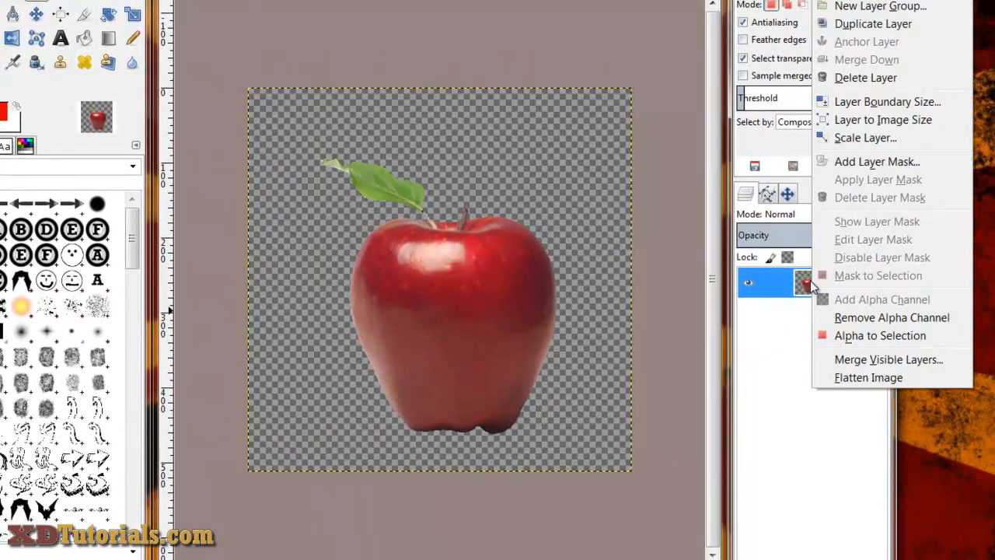
left_click(882, 337)
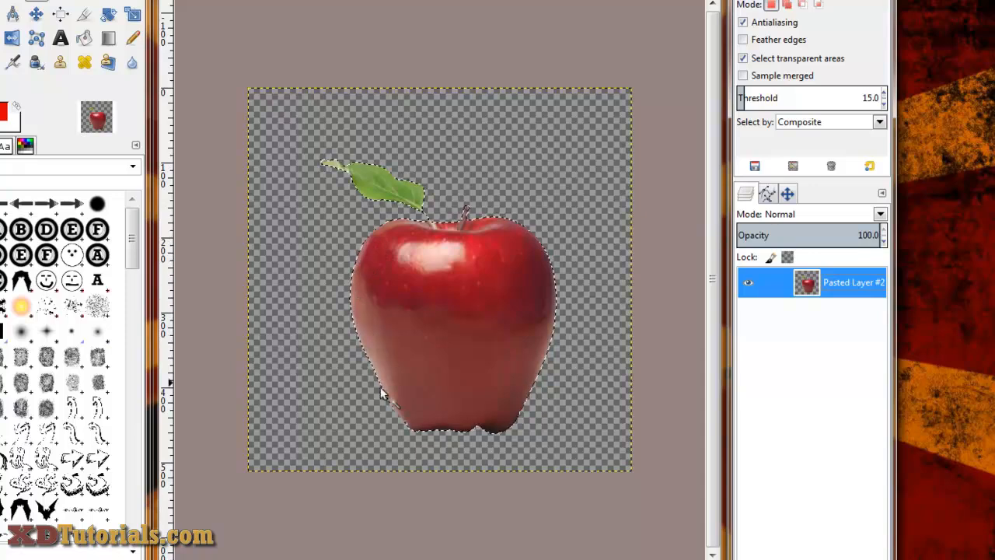
Add a new 512 by 512 px layer with transparency fill above the apple photo
left_click(790, 558)
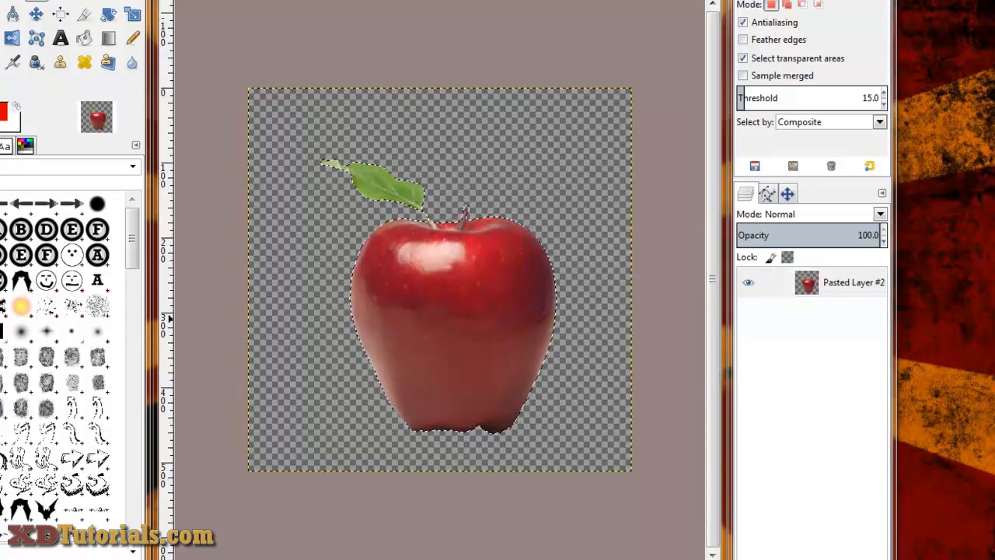
left_click_drag(739, 57, 526, 13)
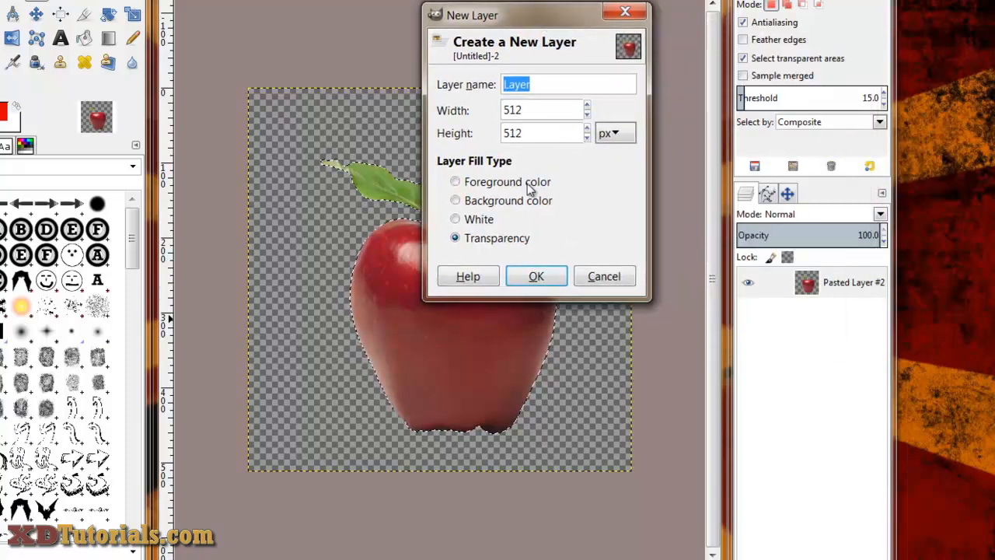
left_click(535, 276)
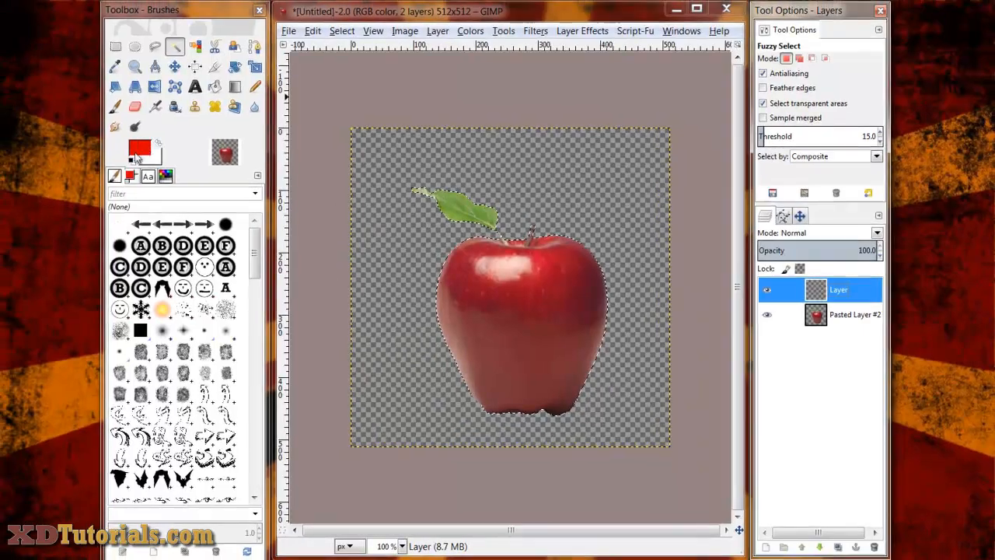
Reset the foreground colour to black, bucket-fill the apple selection on the new layer, and clear the selection
left_click(132, 159)
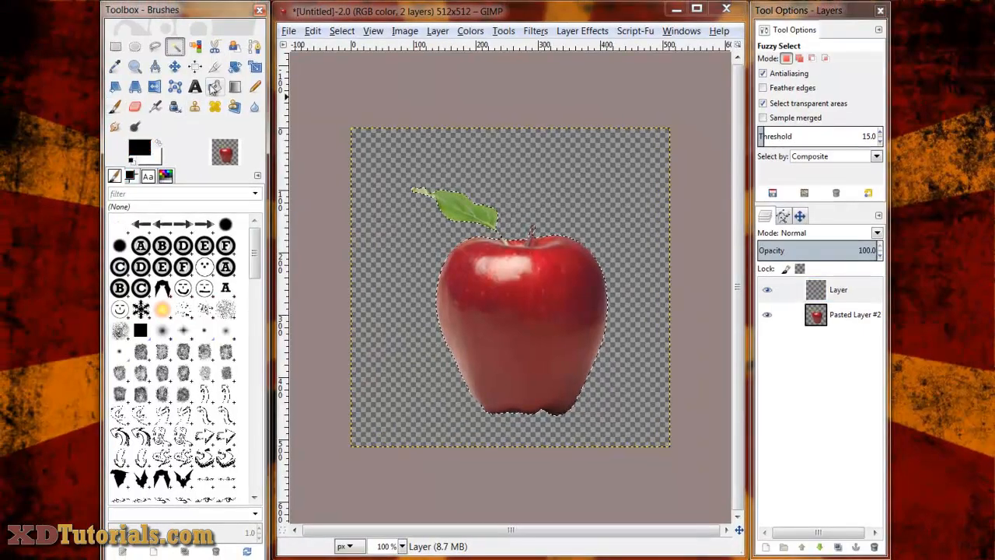
left_click(213, 88)
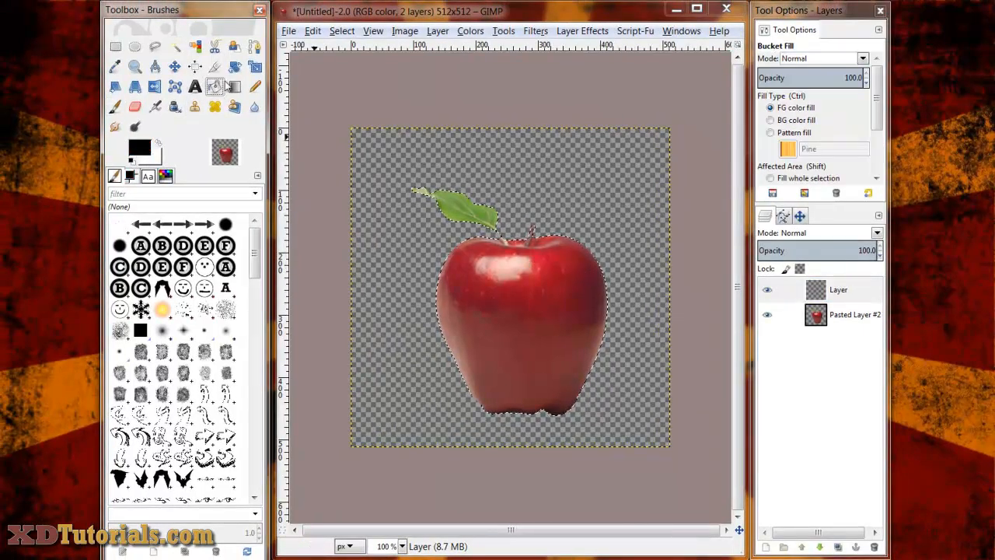
left_click(523, 301)
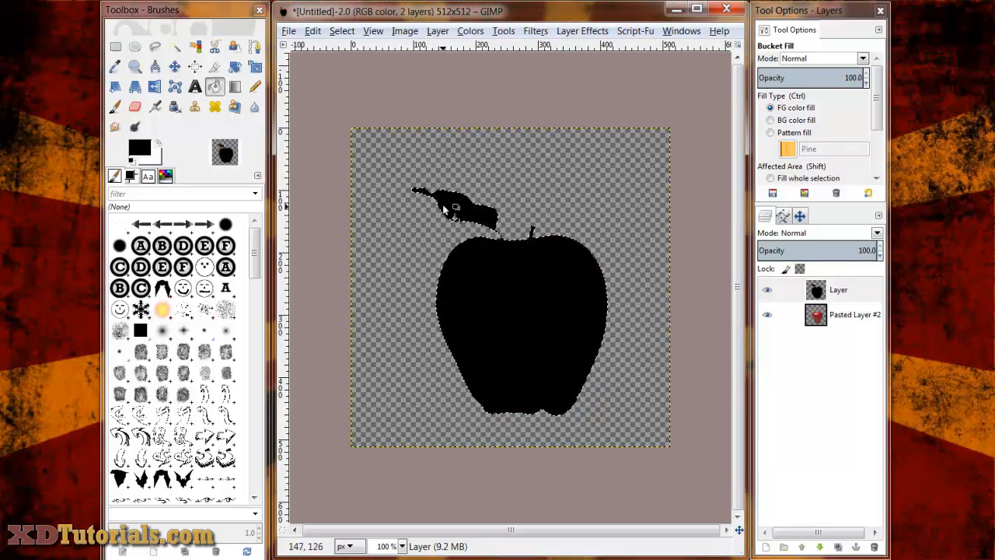
left_click(794, 295)
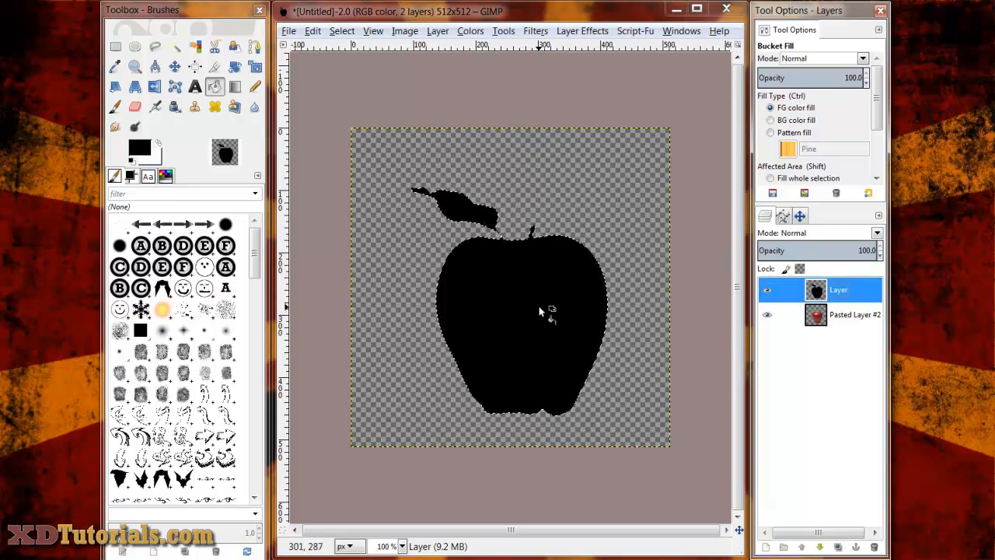
key("ctrl+shift+a")
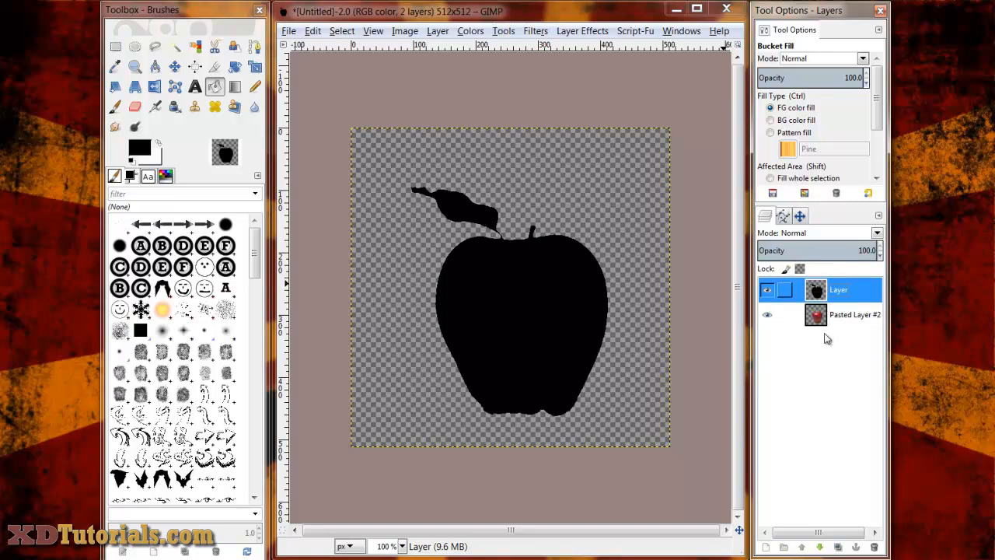
Duplicate the black silhouette layer and try to rename the original silhouette layer Basic Shape
left_click(838, 549)
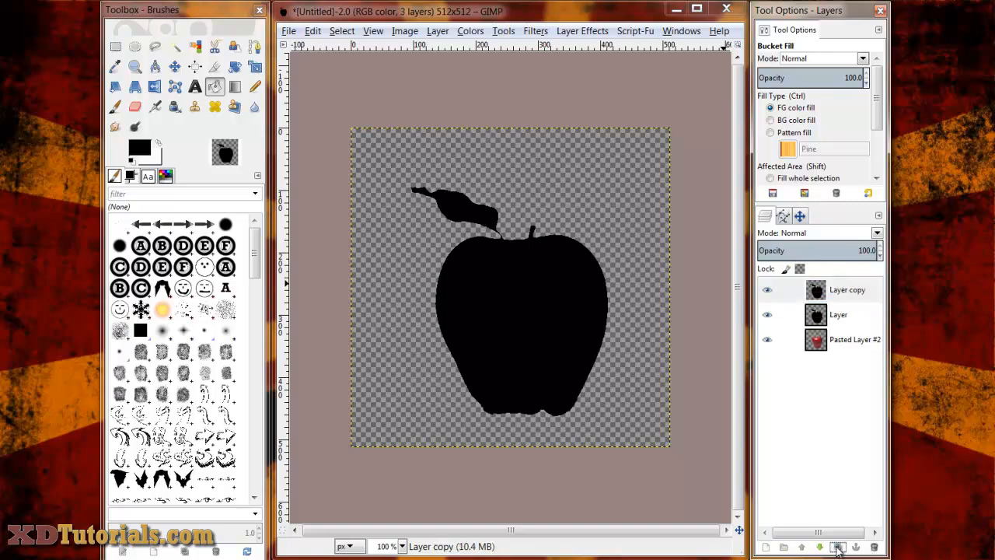
double_click(838, 314)
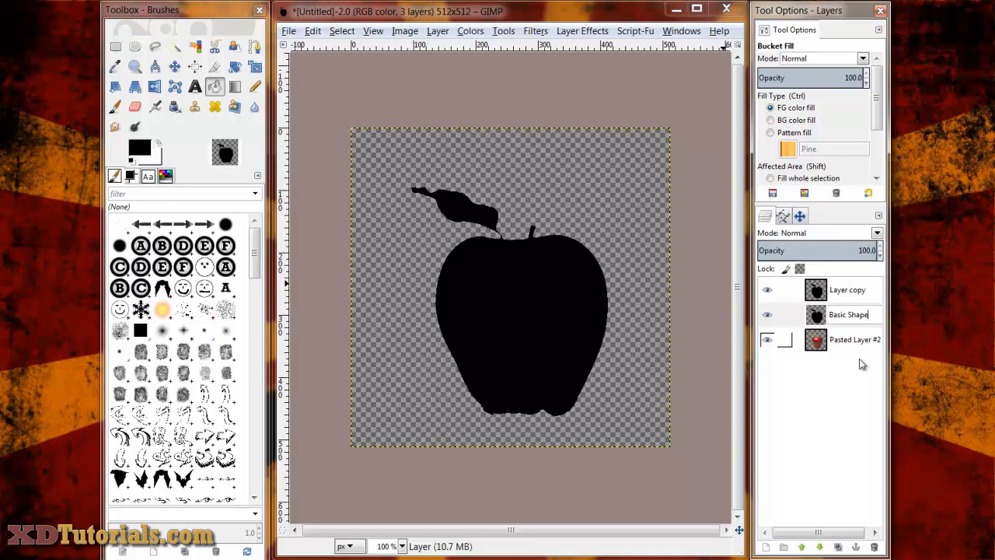
key("Escape")
double_click(853, 289)
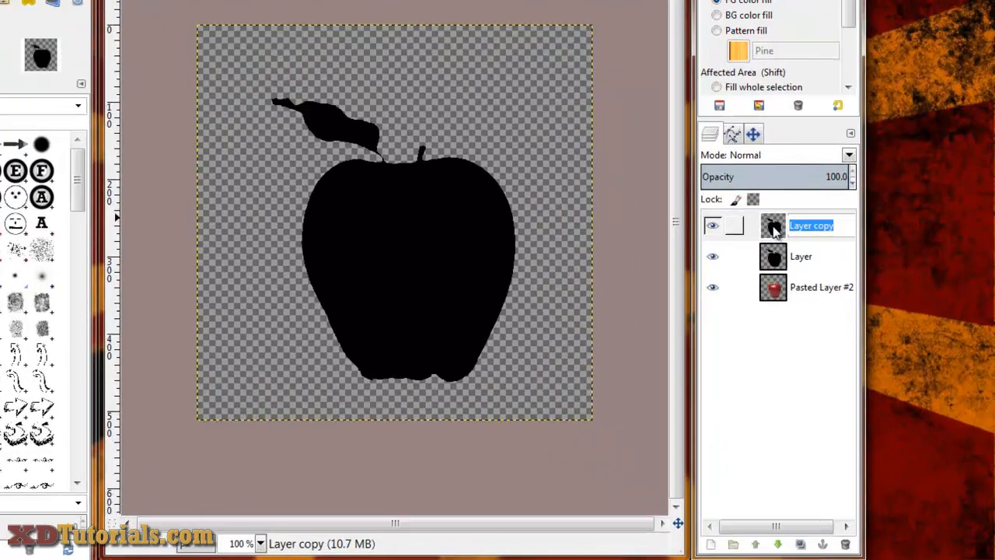
key("Return")
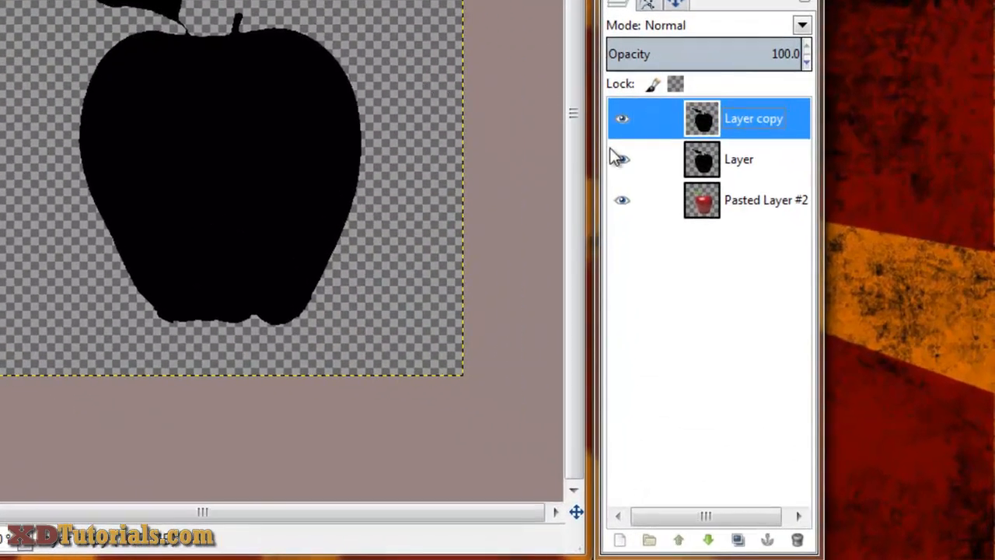
double_click(743, 118)
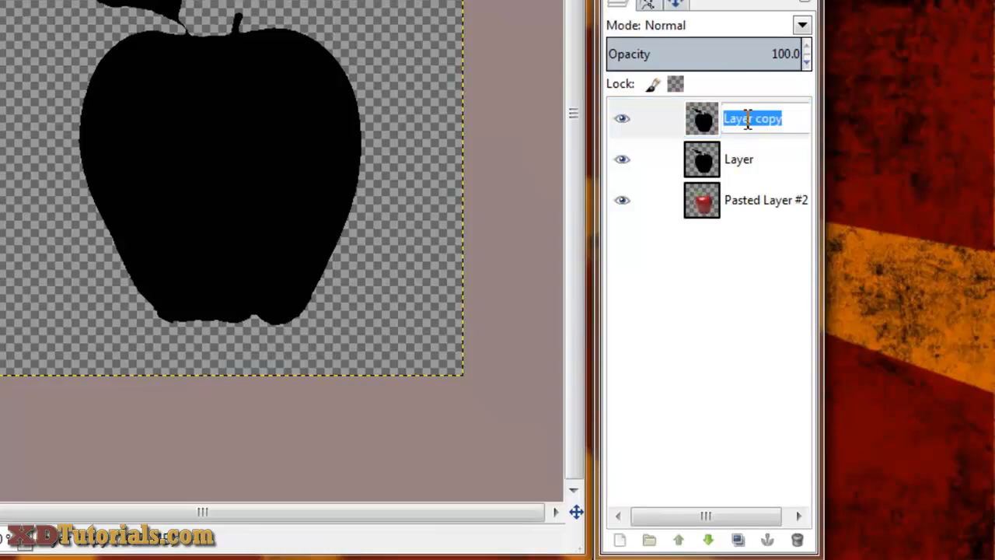
type("Outline")
key("Escape")
Hide the original black silhouette layer and rename its duplicate Outline
left_click(692, 161)
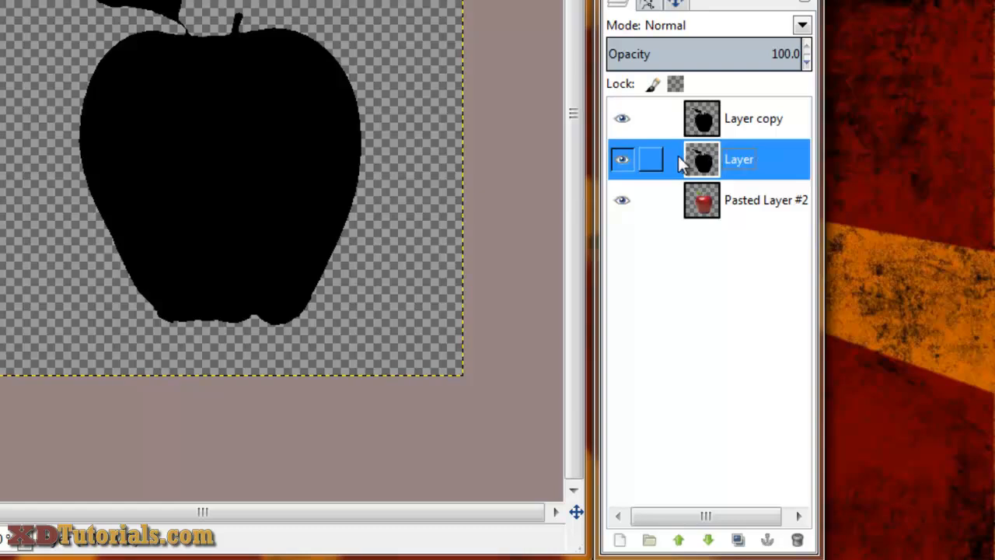
left_click(622, 159)
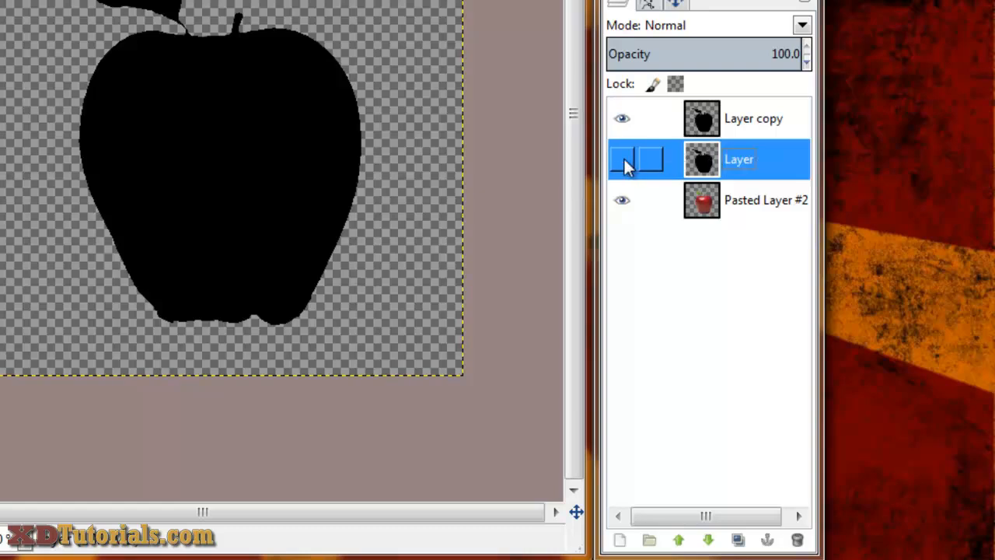
left_click(709, 121)
double_click(755, 119)
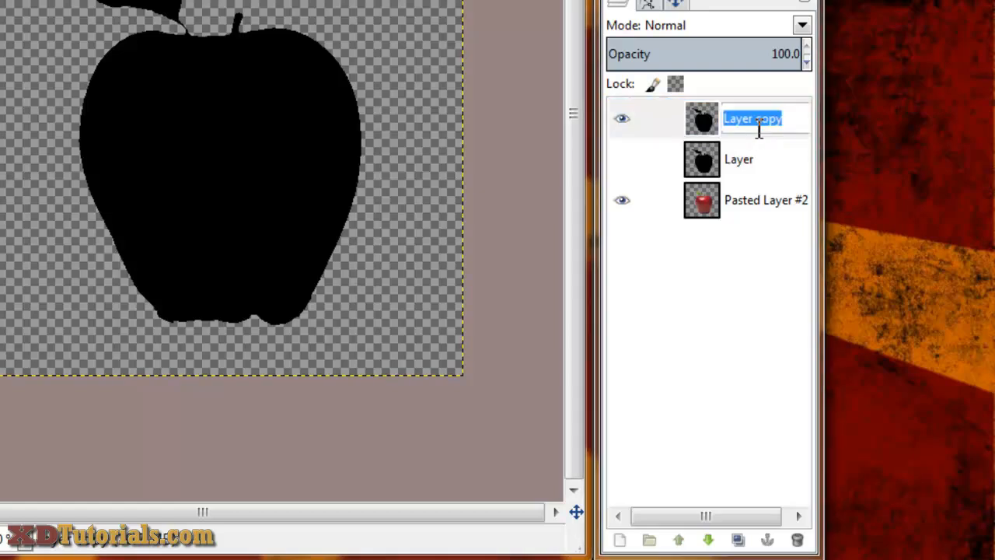
type("Outline")
key("Return")
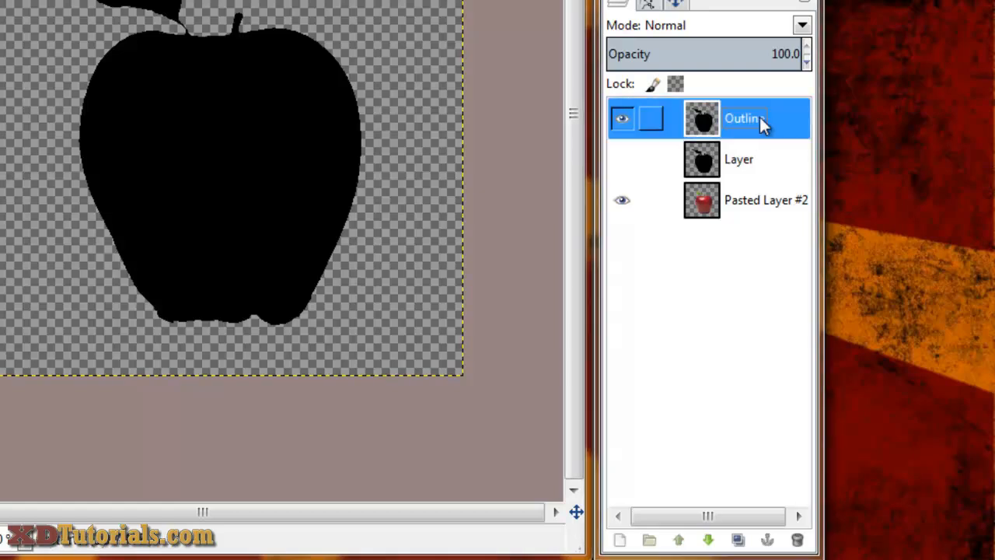
Select the Outline layer's silhouette from its alpha and shrink the selection slightly, with shrinking from the image border enabled
right_click(704, 130)
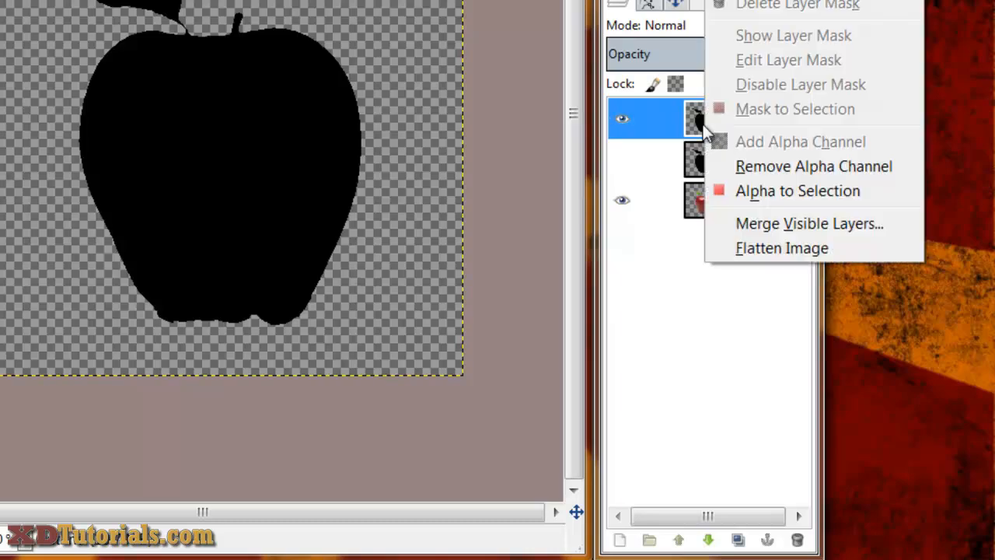
left_click(778, 195)
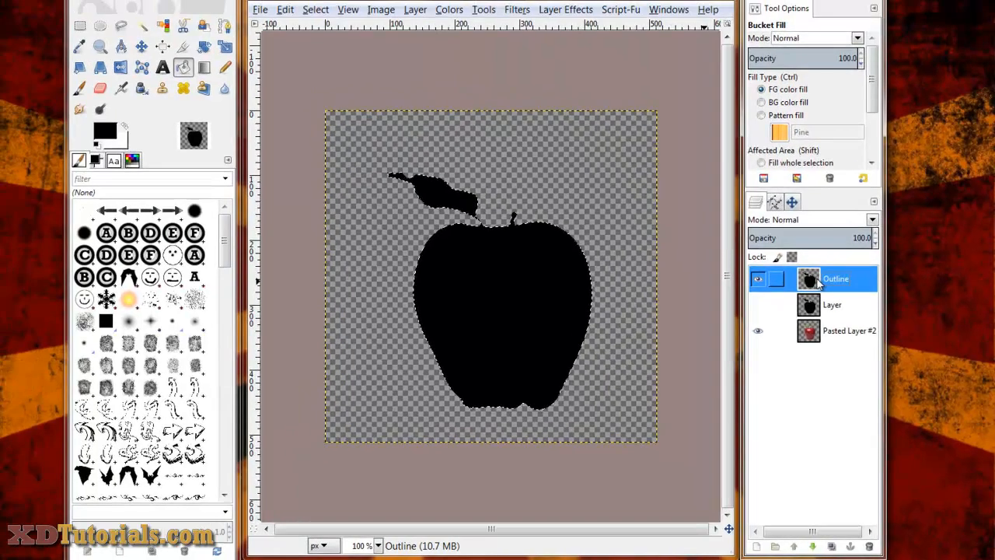
left_click(318, 11)
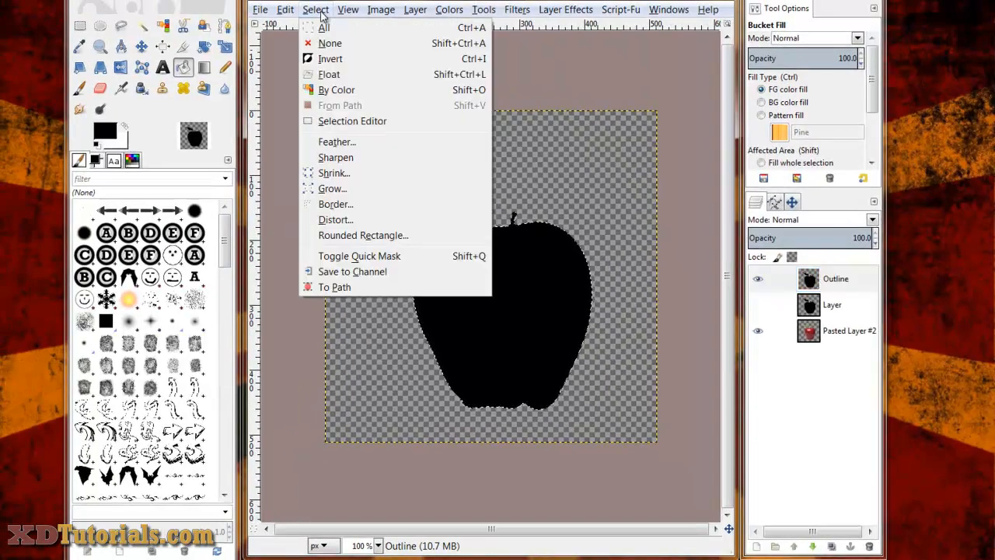
left_click(334, 173)
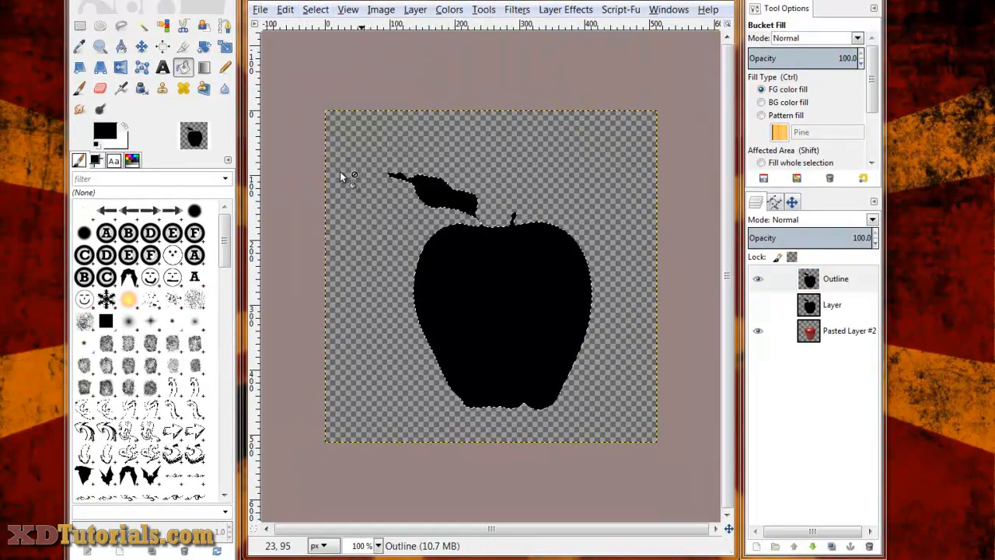
left_click_drag(964, 74, 594, 72)
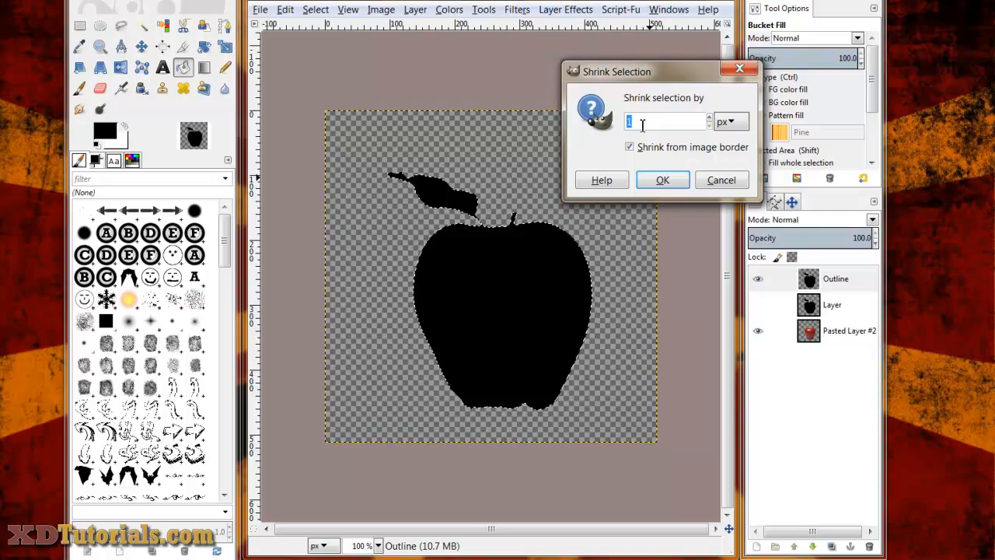
left_click(662, 181)
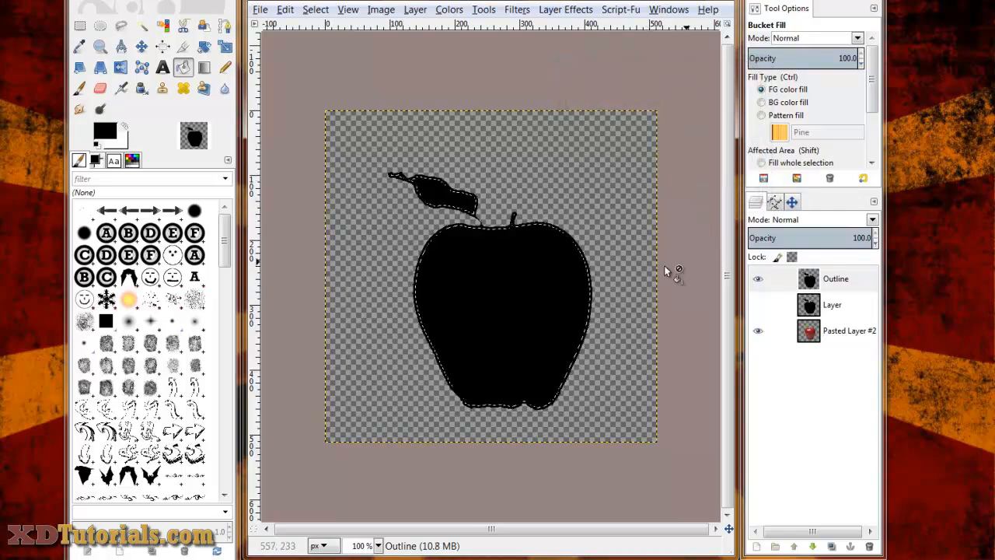
Cut the shrunken selection out of the Outline layer to leave a thin black contour, and hide the apple photo layer
key("ctrl")
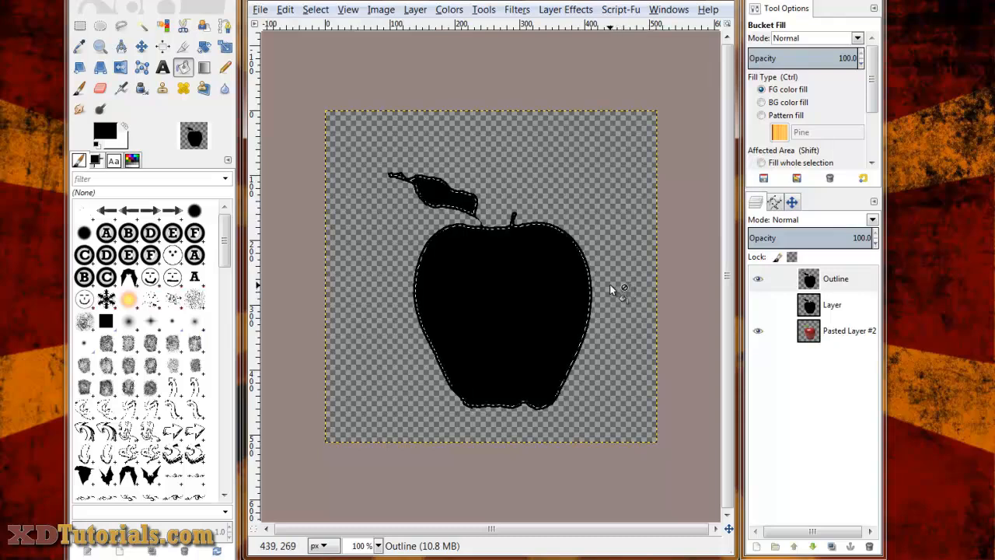
key("ctrl+x")
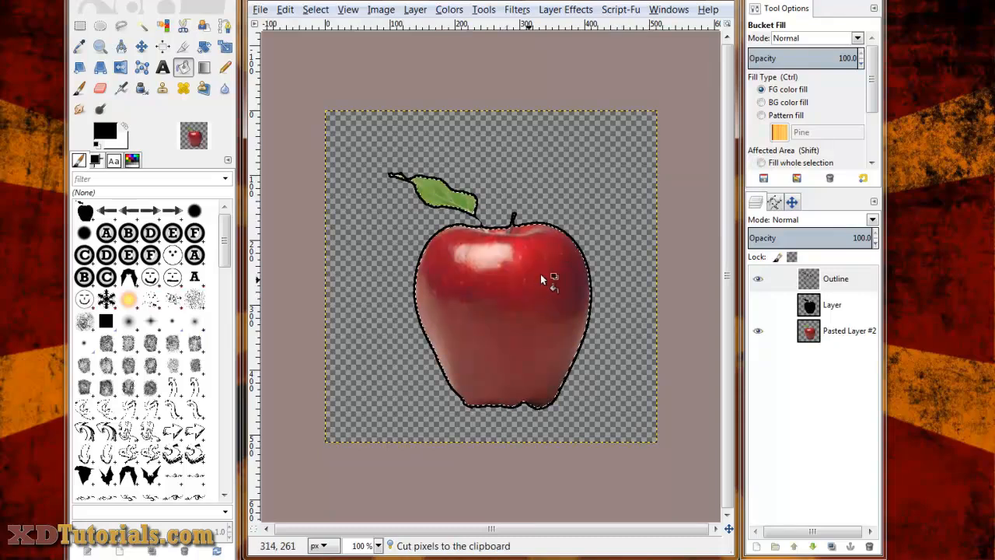
left_click(757, 332)
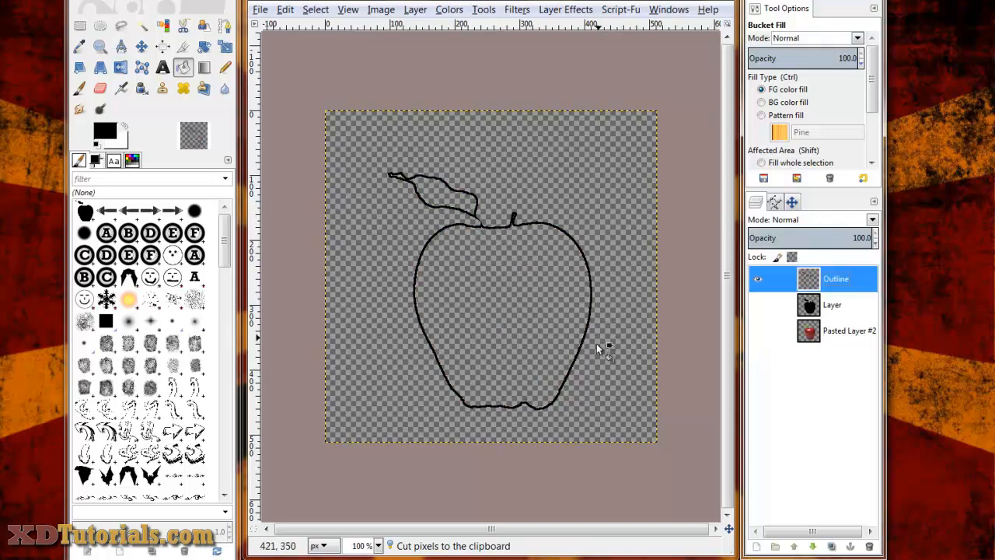
scroll(522, 312, "up", 2)
scroll(522, 312, "down", 1)
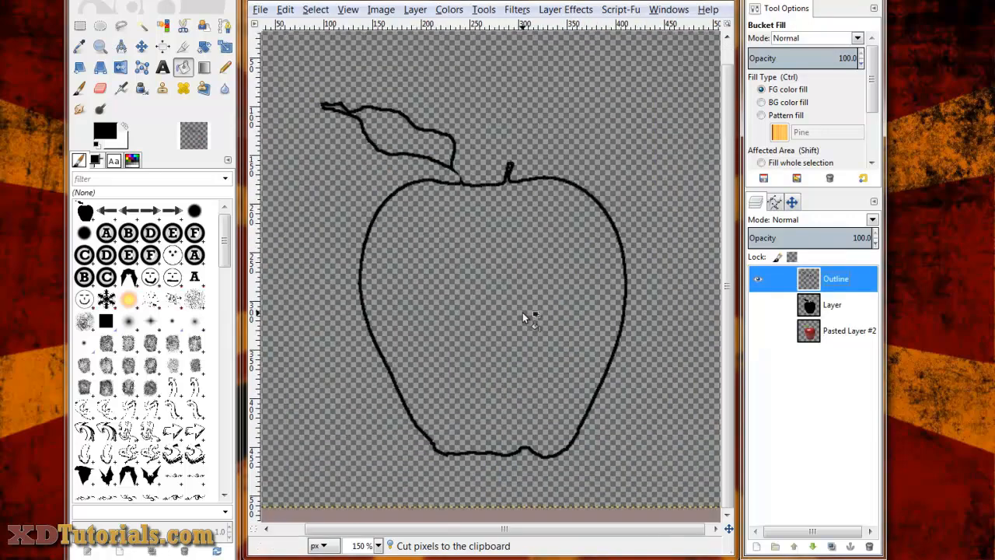
scroll(523, 312, "down", 2)
scroll(522, 313, "up", 2)
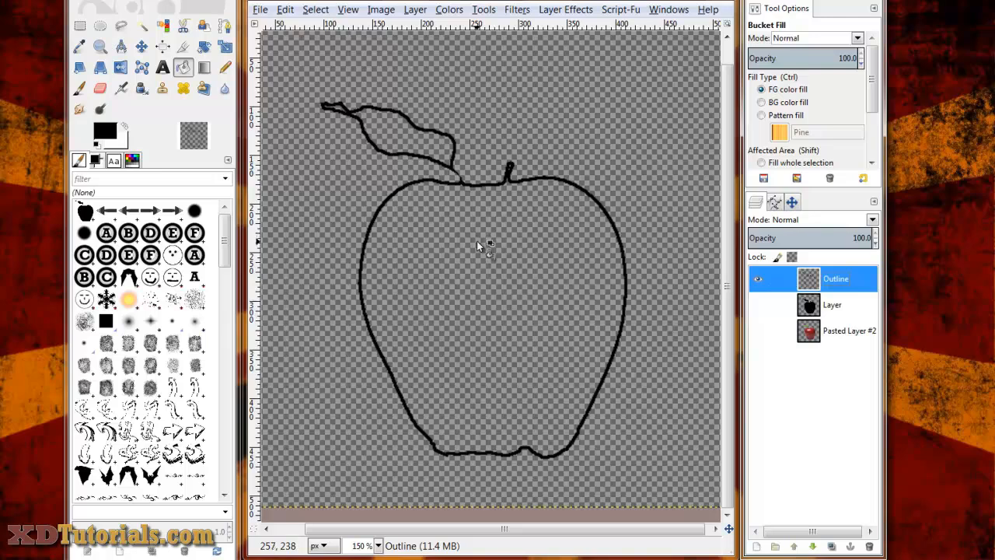
scroll(476, 241, "down", 2)
scroll(491, 279, "up", 2)
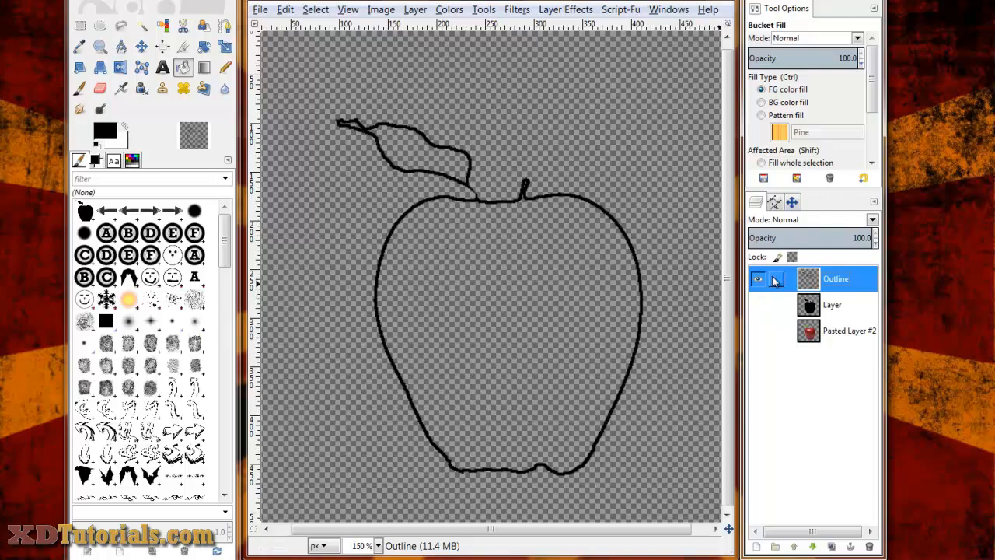
Add a new 512 by 512 px layer with transparency fill above the Outline layer
left_click(756, 545)
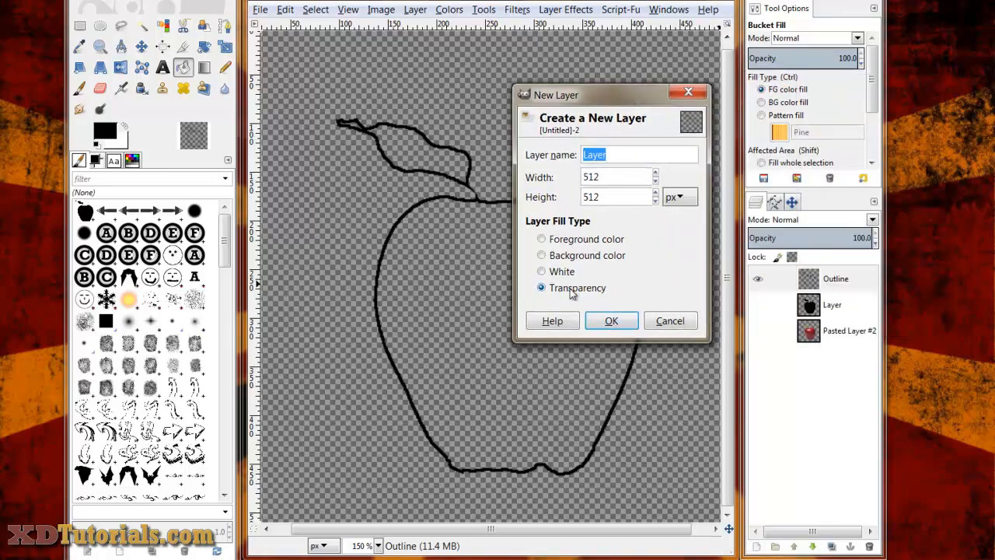
left_click(613, 320)
left_click(812, 282)
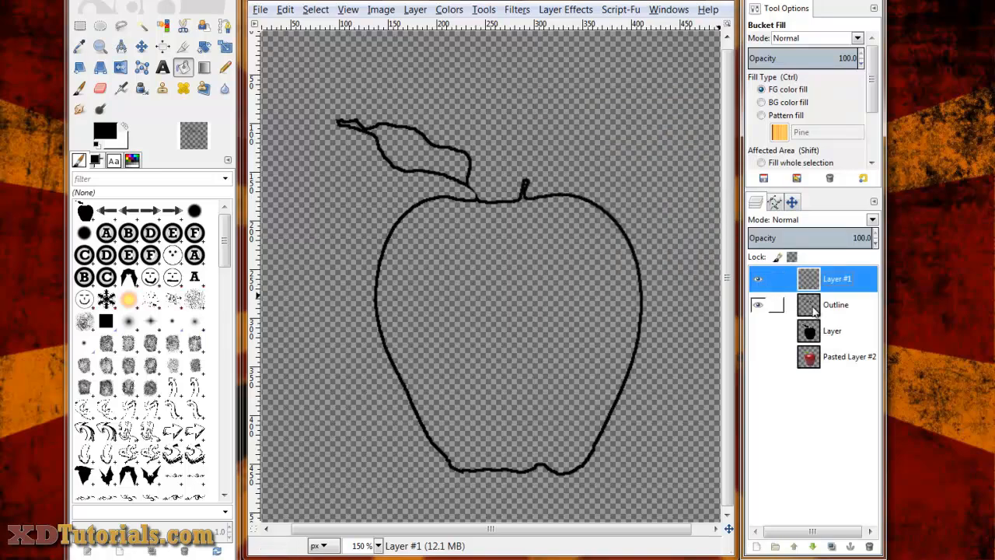
Select the transparent interior of the apple body on the Outline layer with Fuzzy Select
left_click(813, 310)
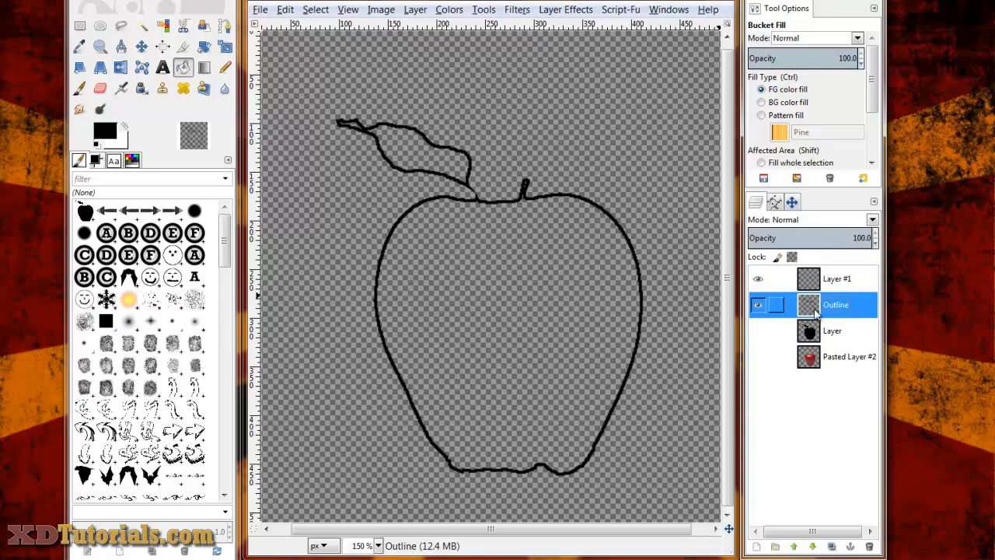
left_click(141, 27)
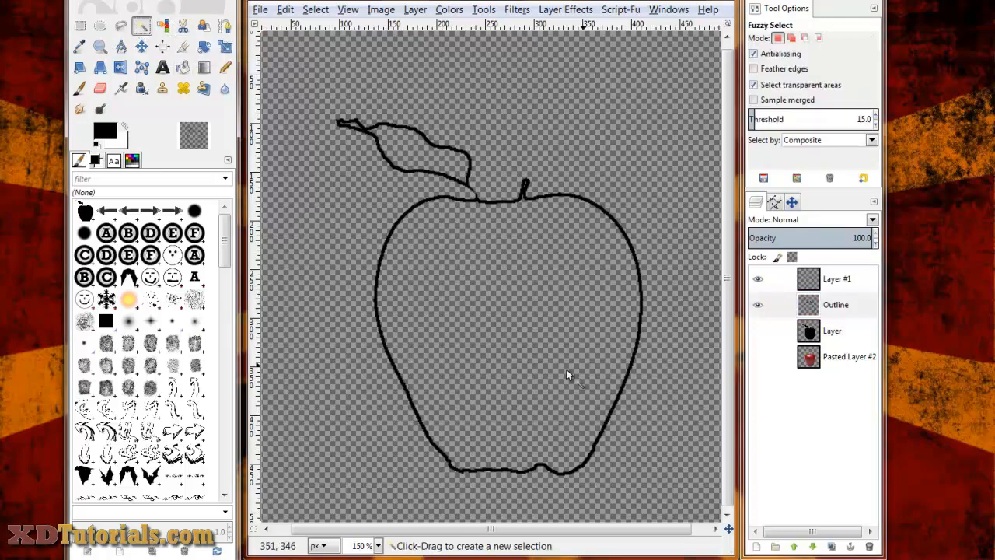
left_click(812, 307)
left_click(517, 302)
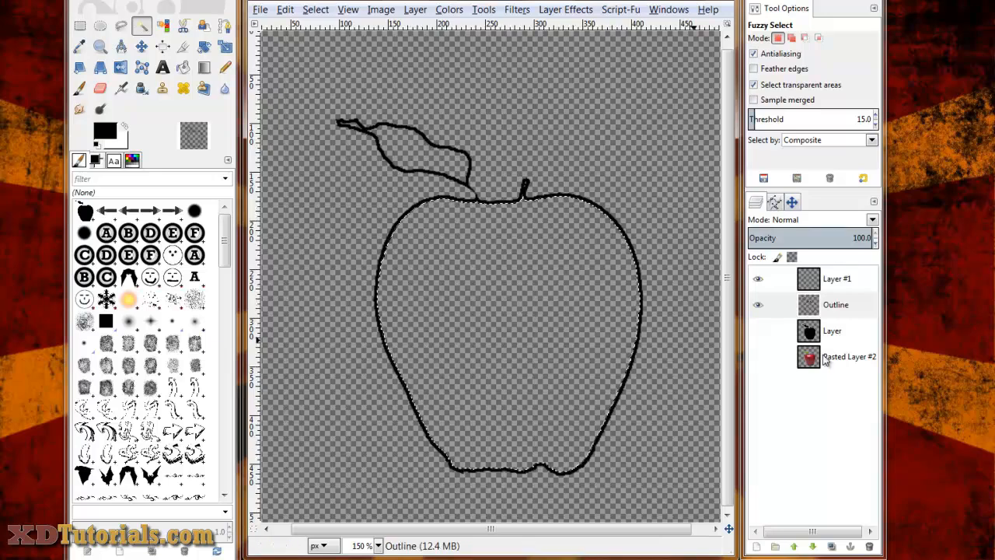
Set the foreground colour to red da0000 and bucket-fill the apple body selection on the new top layer
left_click(814, 284)
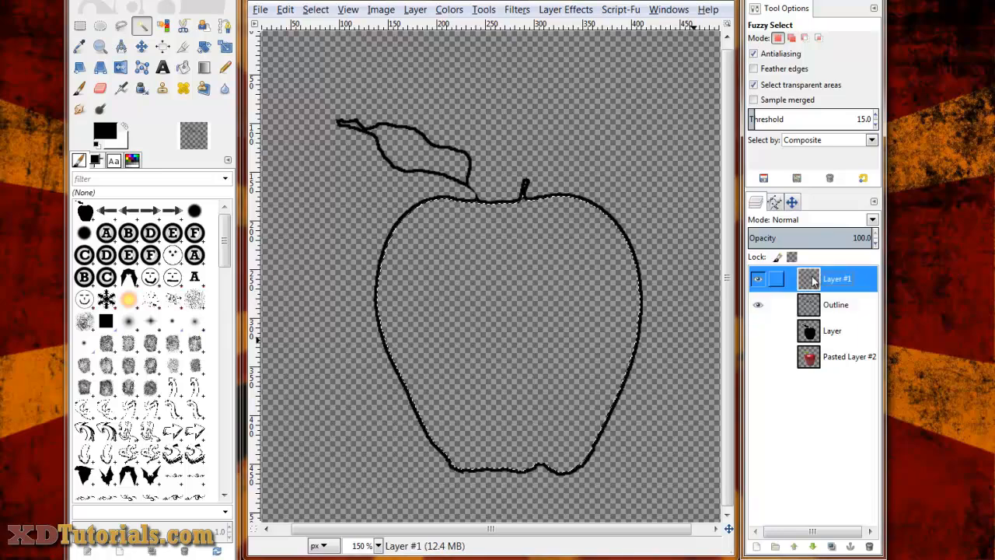
left_click(114, 136)
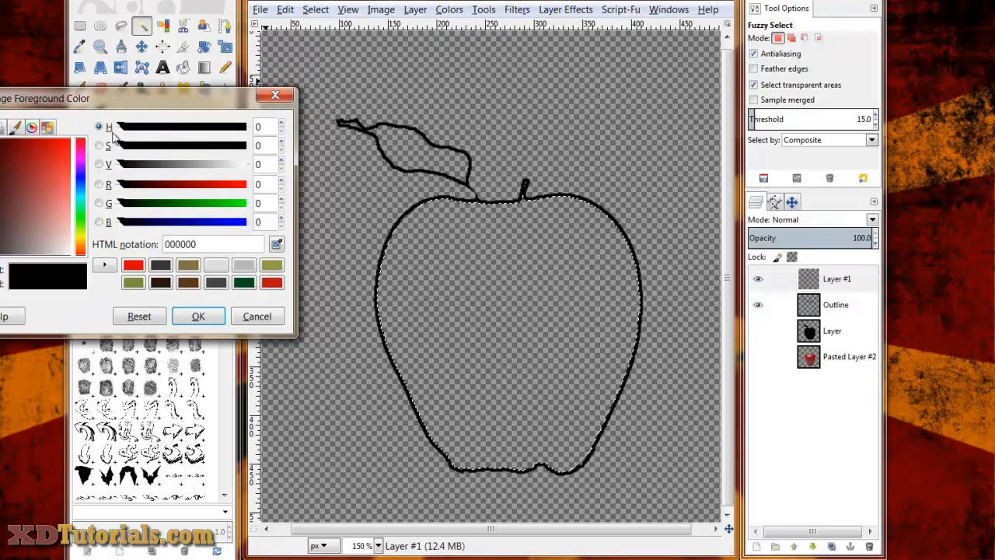
left_click(229, 185)
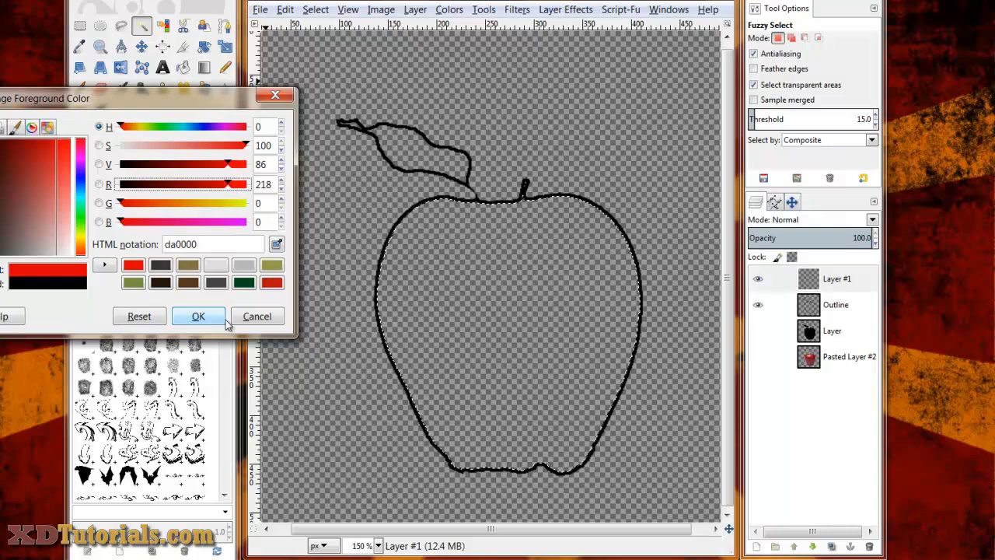
left_click(198, 316)
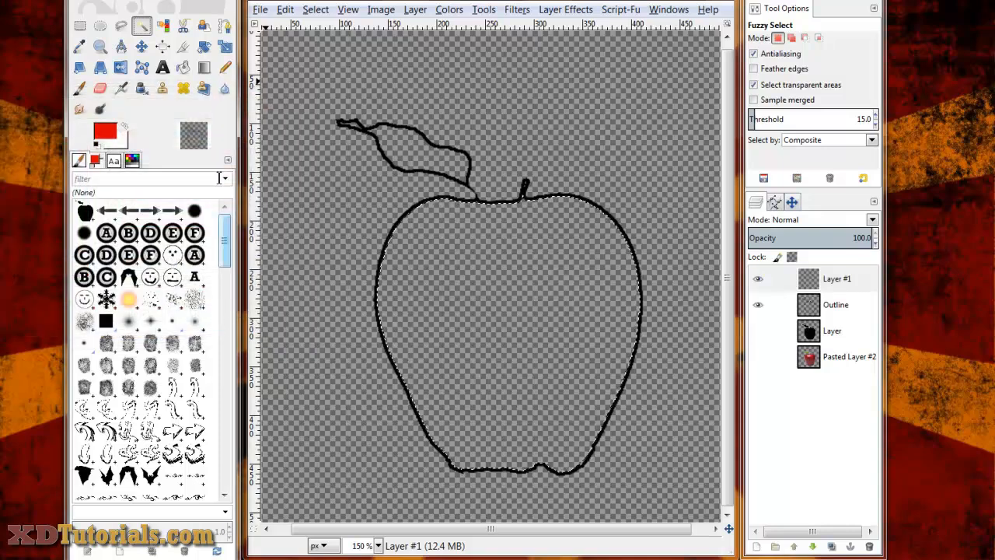
left_click(182, 68)
left_click(831, 279)
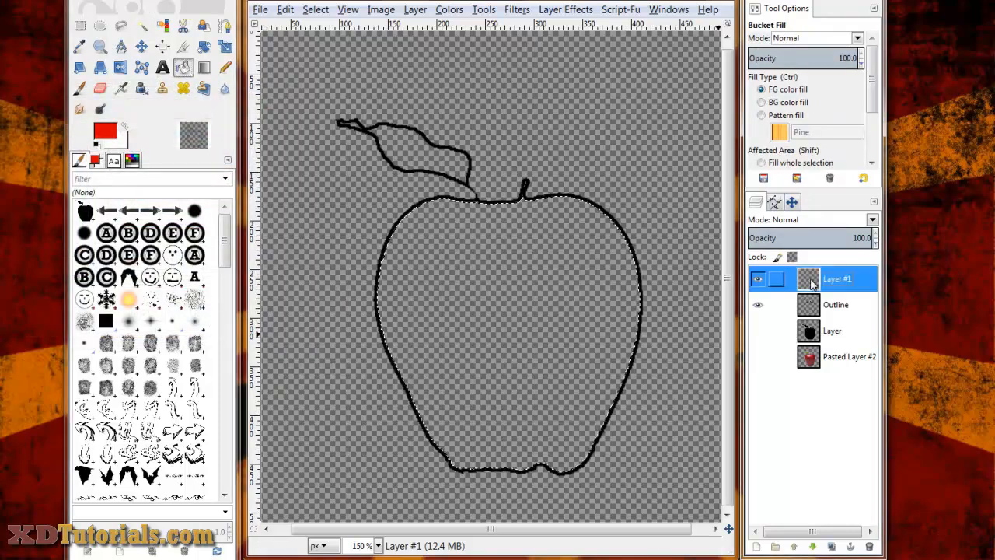
left_click(518, 289)
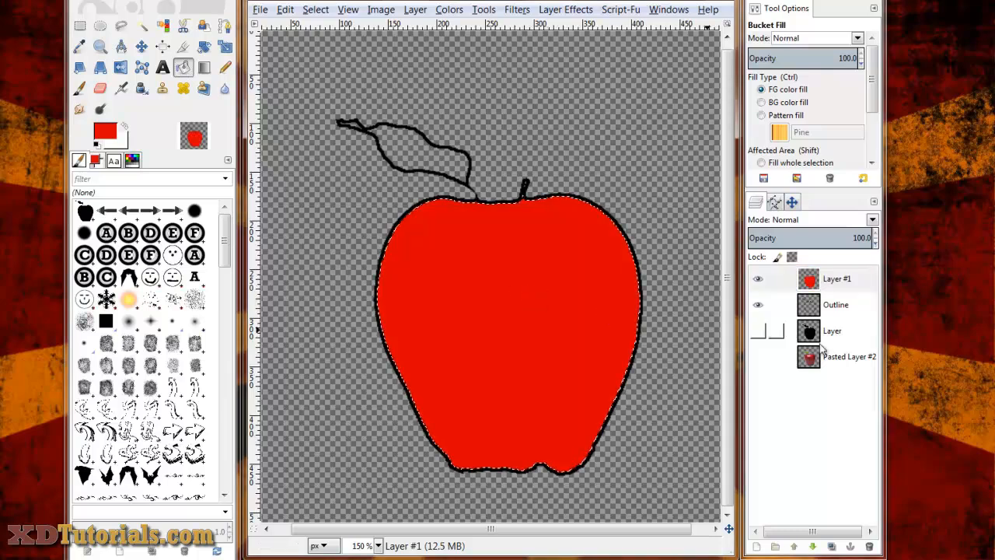
Toggle the visibility of the Outline and red fill layers to check the fill with and without the contour, leaving both shown
left_click(759, 307)
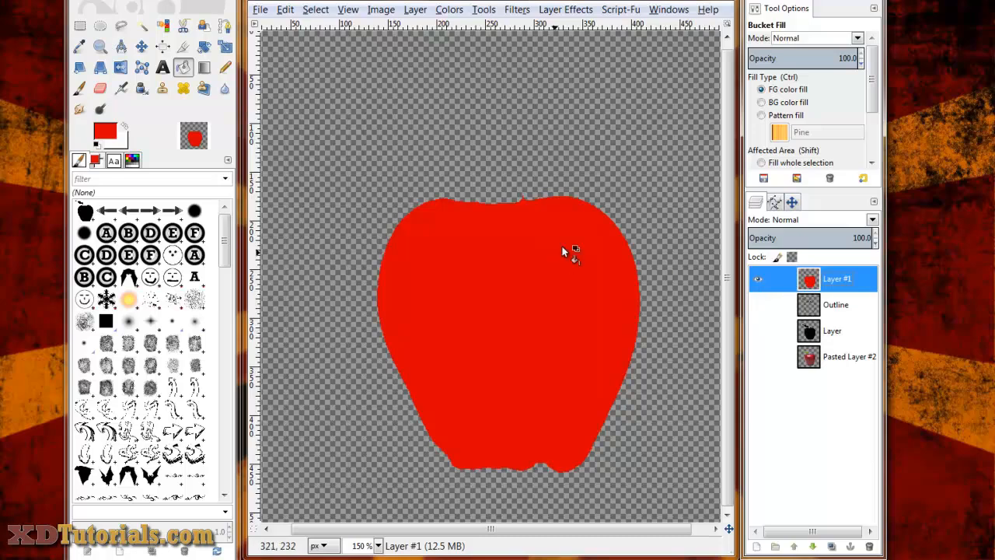
scroll(566, 360, "down", 3)
scroll(566, 360, "up", 2)
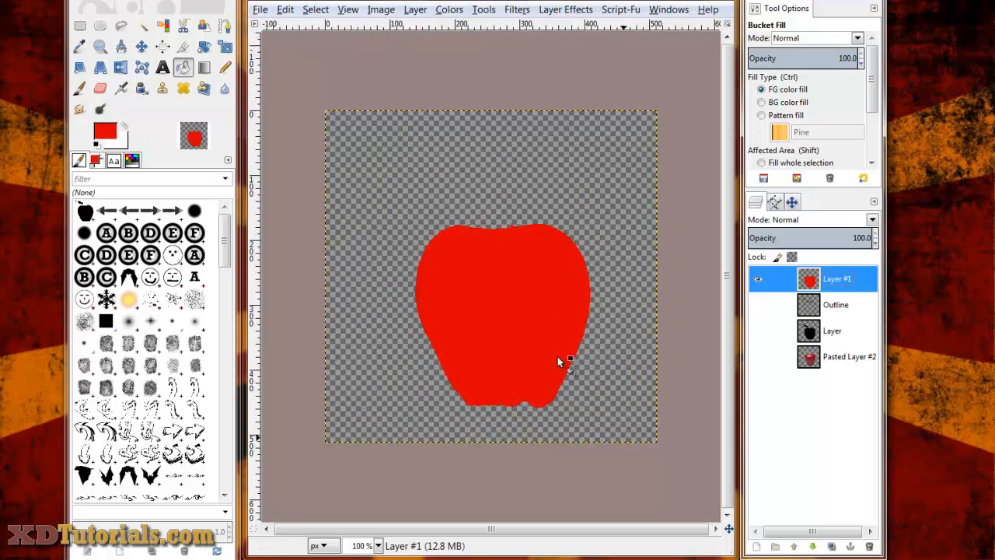
left_click(757, 304)
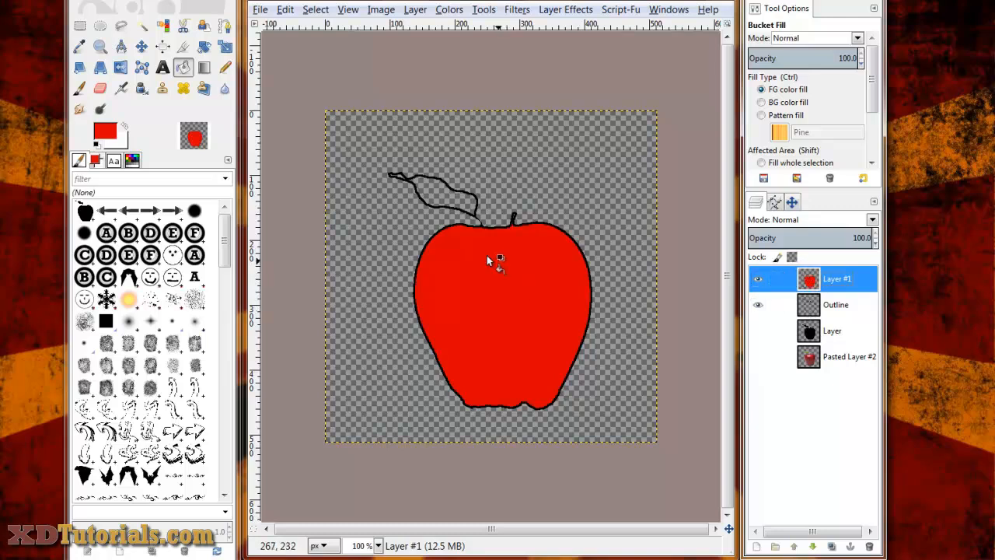
left_click(758, 307)
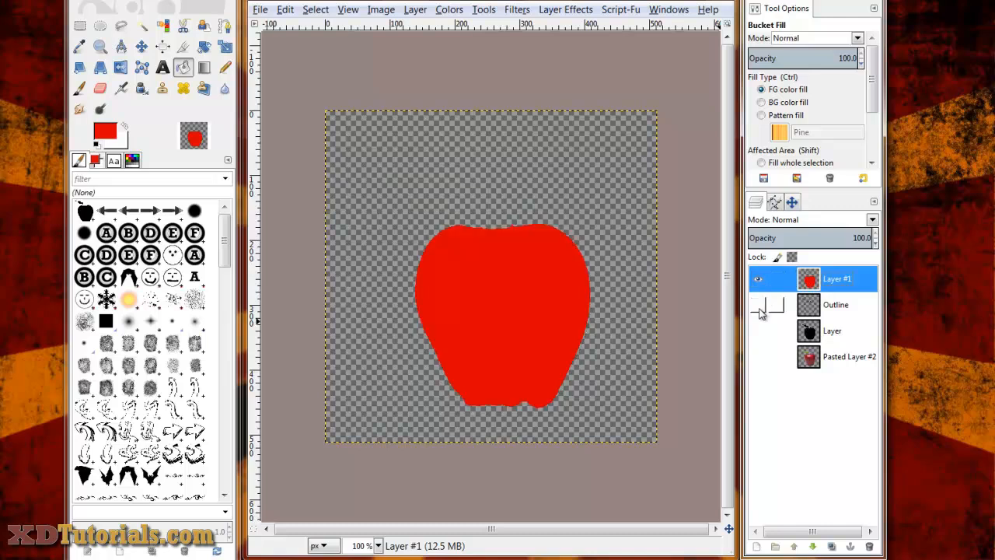
left_click(759, 307)
left_click(757, 278)
left_click(757, 278)
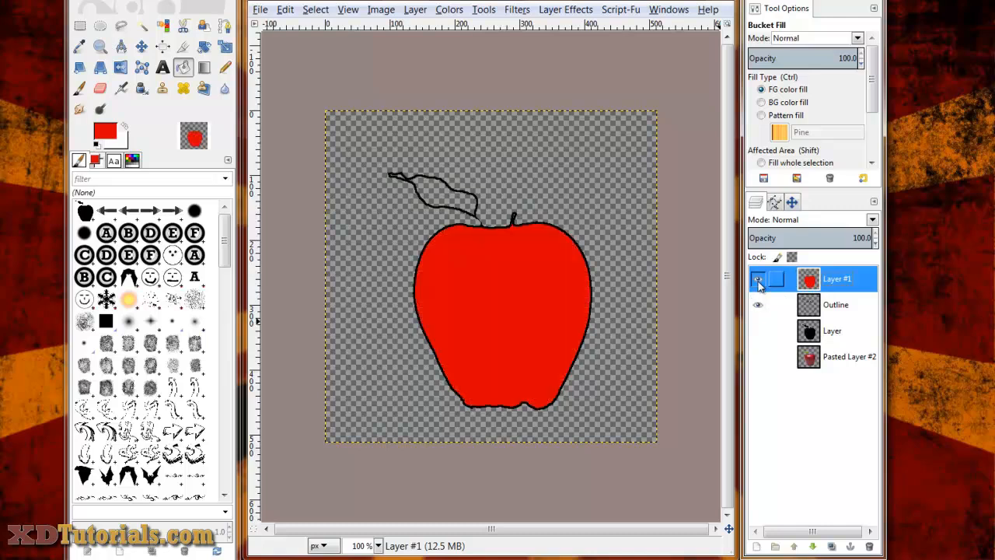
Hide and reshow the Outline layer and the red fill layer once more to compare the artwork with and without each
left_click(760, 305)
left_click(760, 306)
left_click(758, 279)
left_click(757, 278)
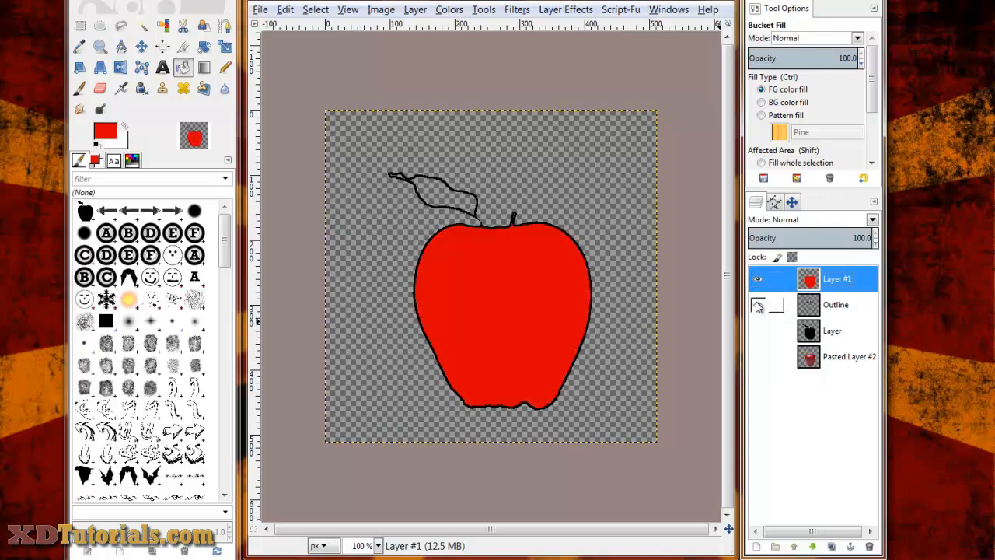
left_click(759, 306)
left_click(758, 306)
Add another 512 by 512 px layer with transparency fill above the red fill layer
left_click(760, 547)
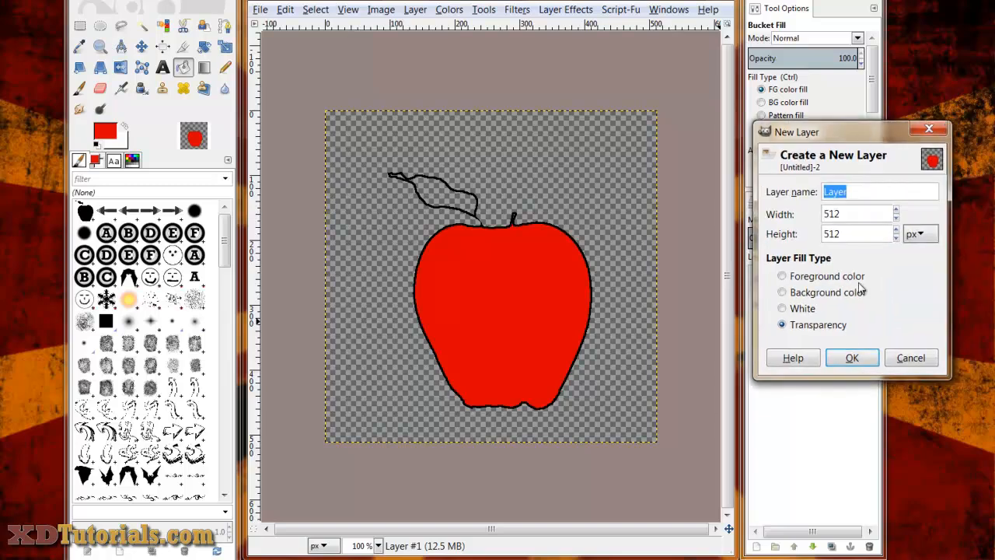
left_click(851, 359)
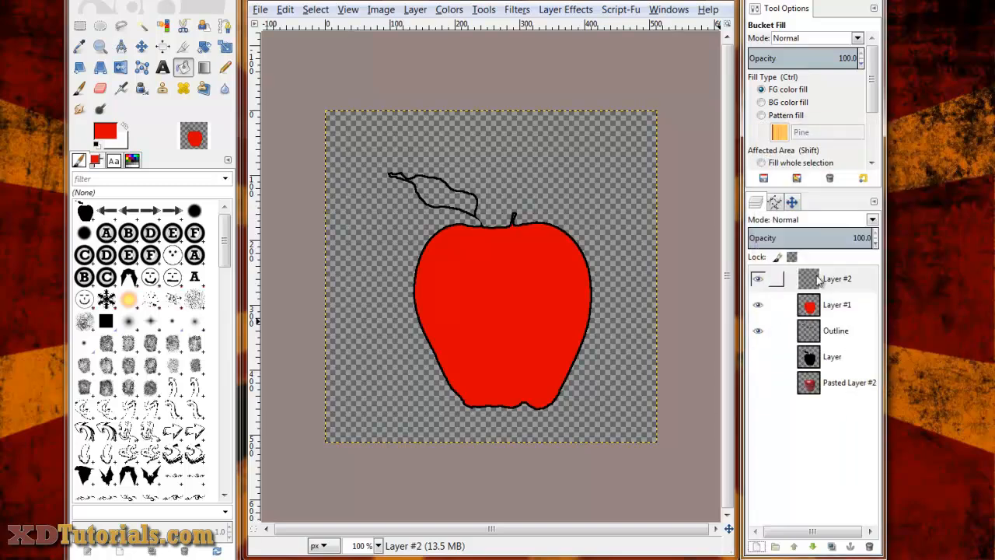
left_click(810, 281)
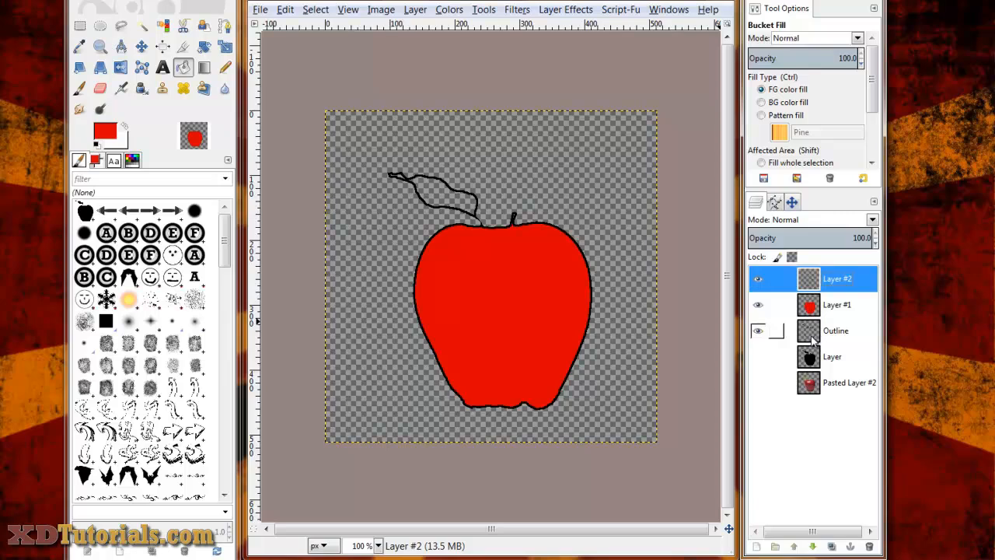
Select the leaf interior and the small gap at its tip on the Outline layer with Fuzzy Select
left_click(812, 339)
left_click(142, 26)
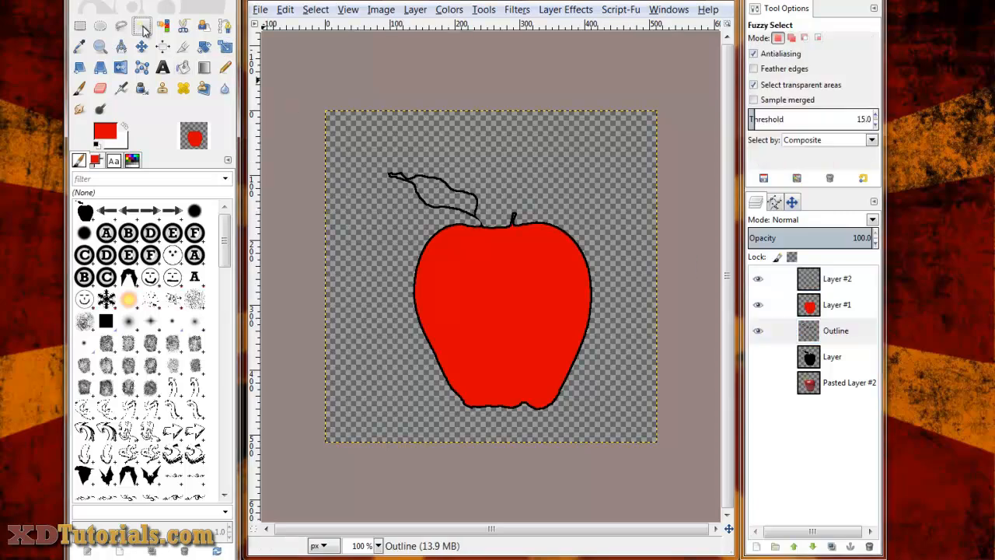
left_click(433, 194)
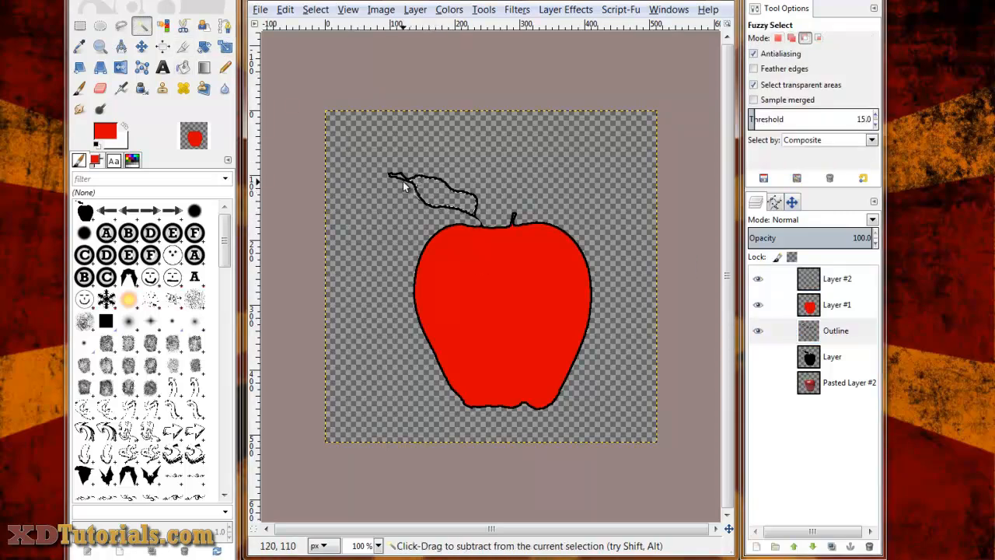
scroll(401, 186, "up", 4)
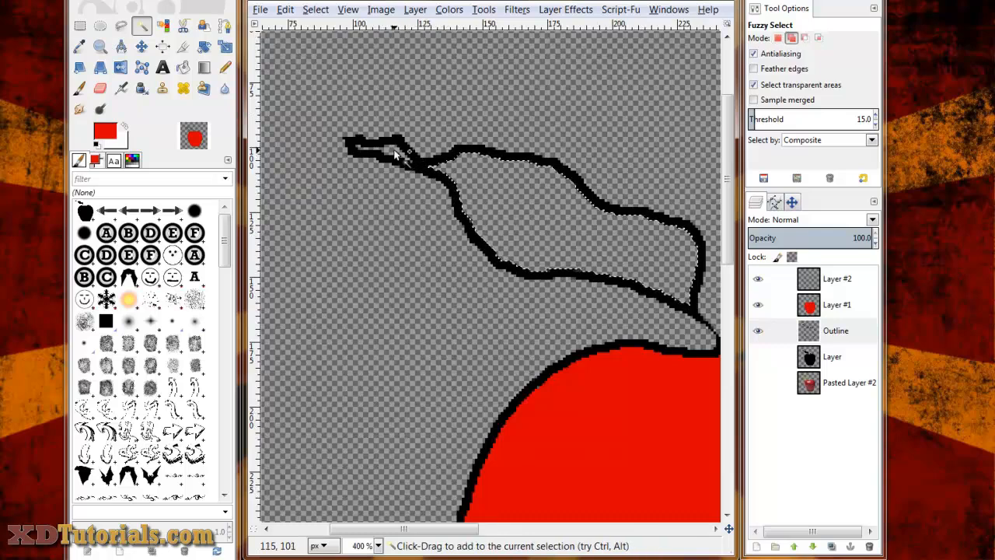
left_click(396, 156, "shift")
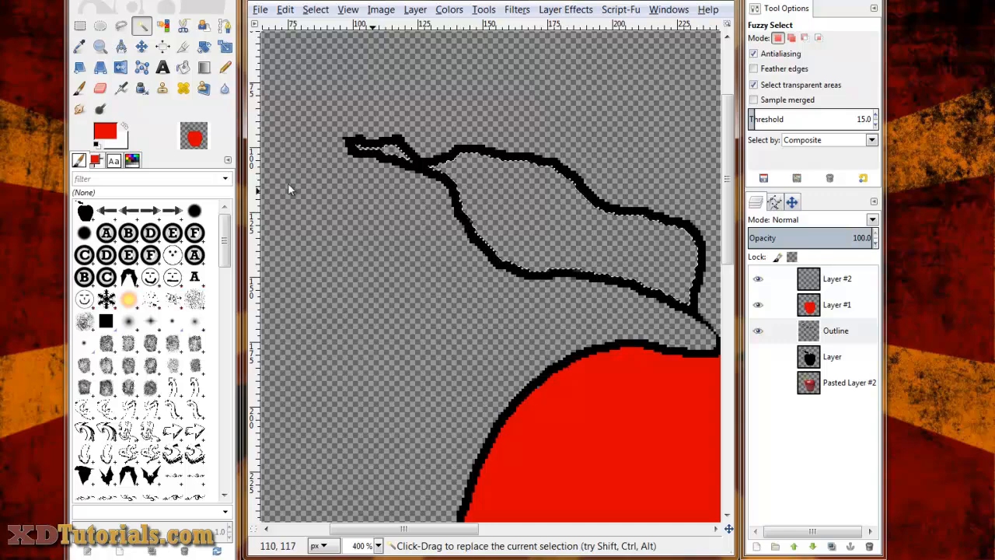
Bucket-fill the leaf selection on the new top layer with dark green as the foreground colour, and clear the selection
left_click(105, 133)
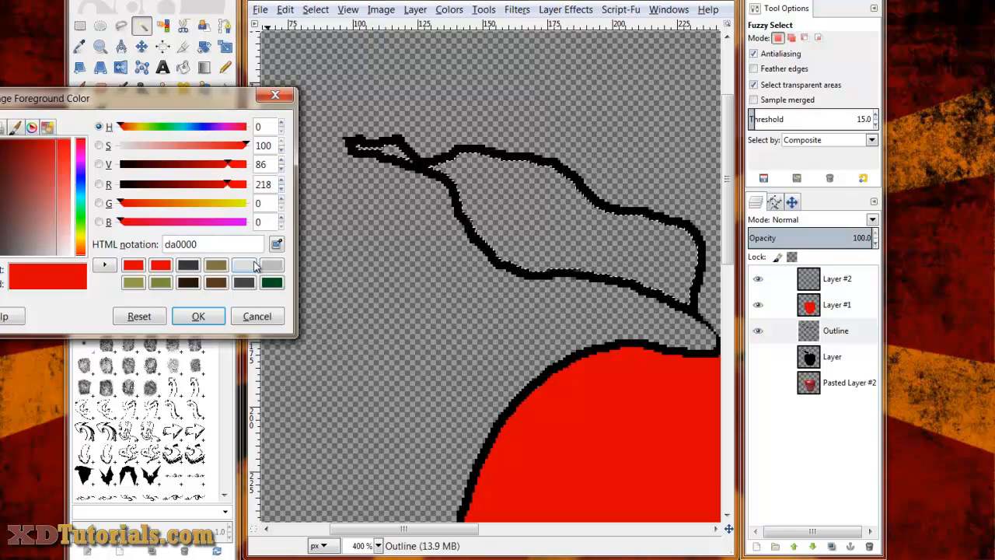
left_click(271, 282)
left_click(198, 316)
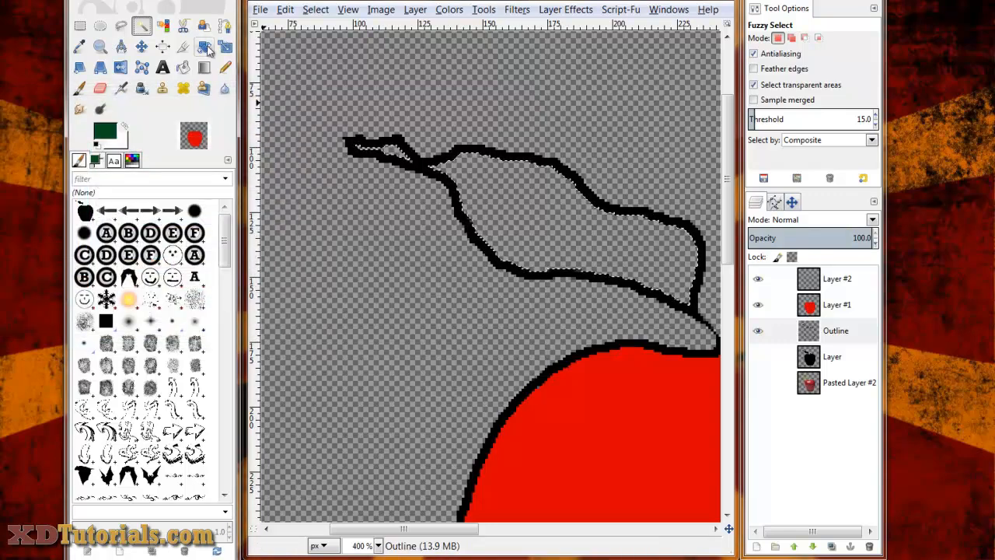
left_click(183, 67)
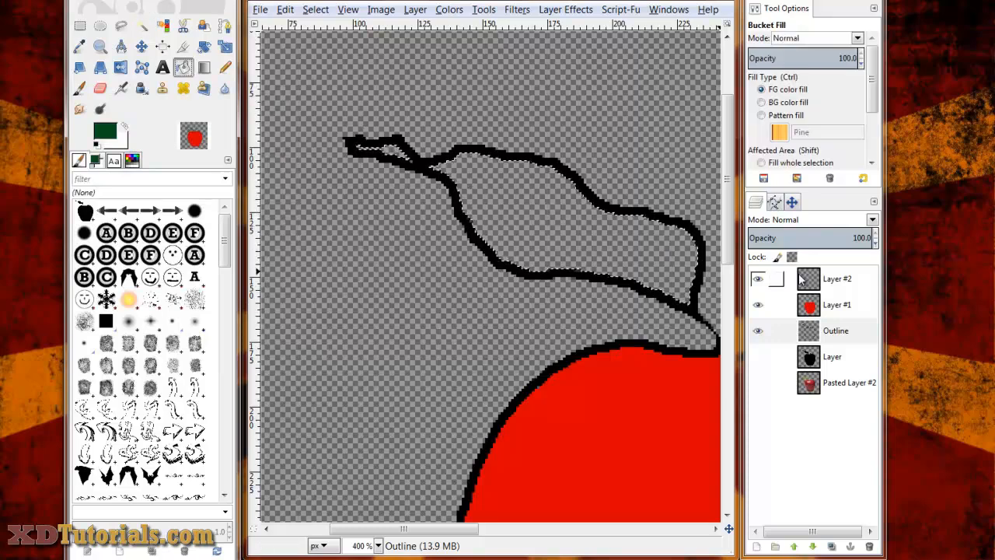
left_click(801, 280)
left_click(546, 203)
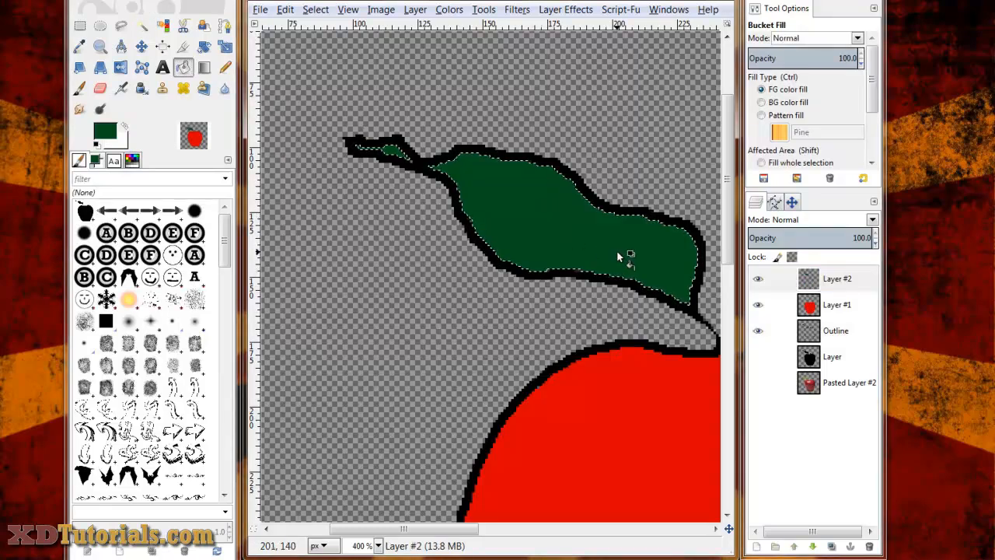
scroll(618, 256, "down", 5, "ctrl")
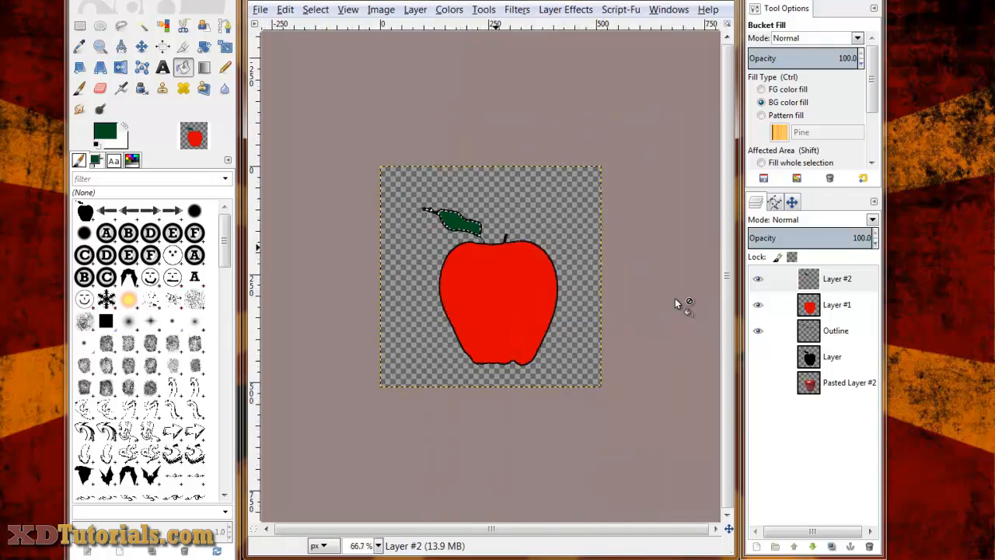
scroll(543, 308, "up", 2, "ctrl")
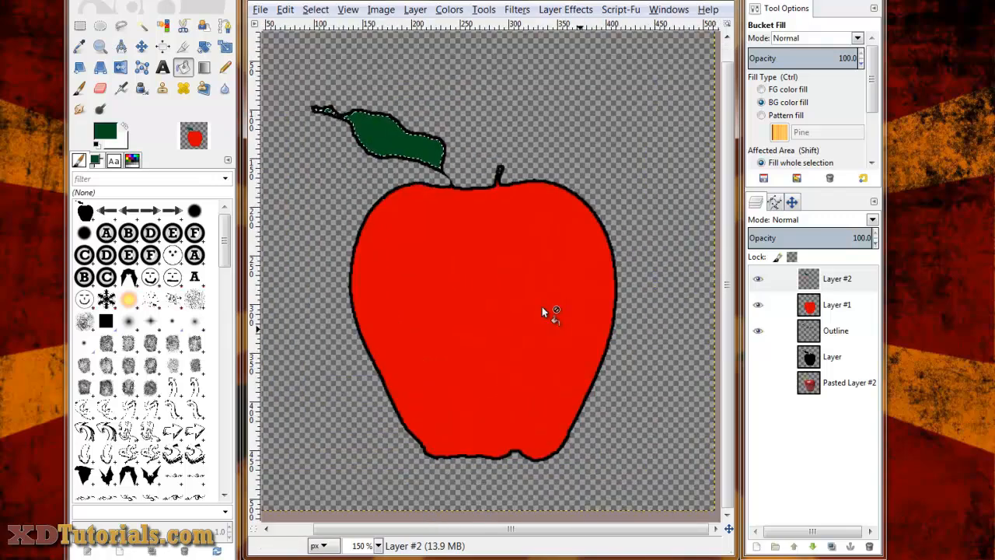
scroll(541, 306, "down", 1, "ctrl")
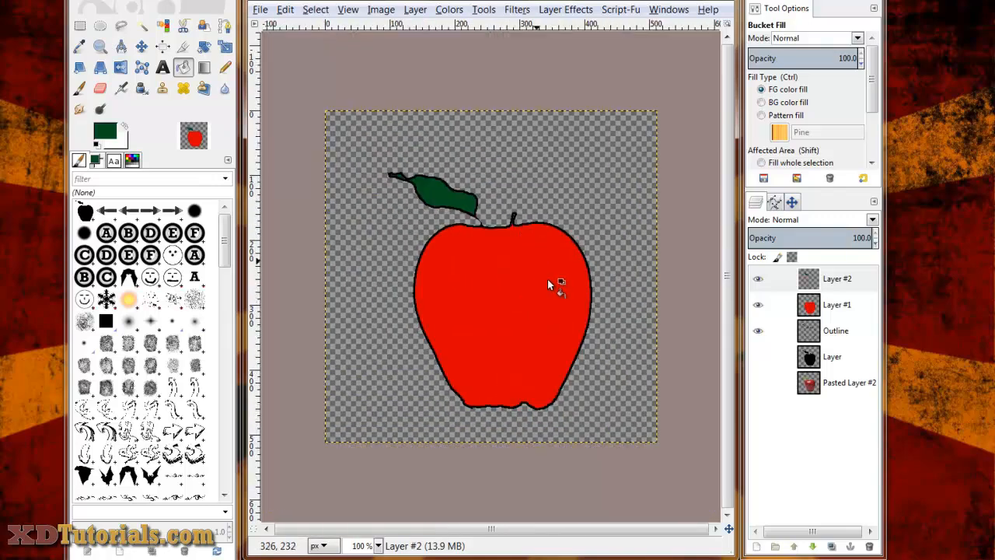
scroll(555, 288, "up", 1)
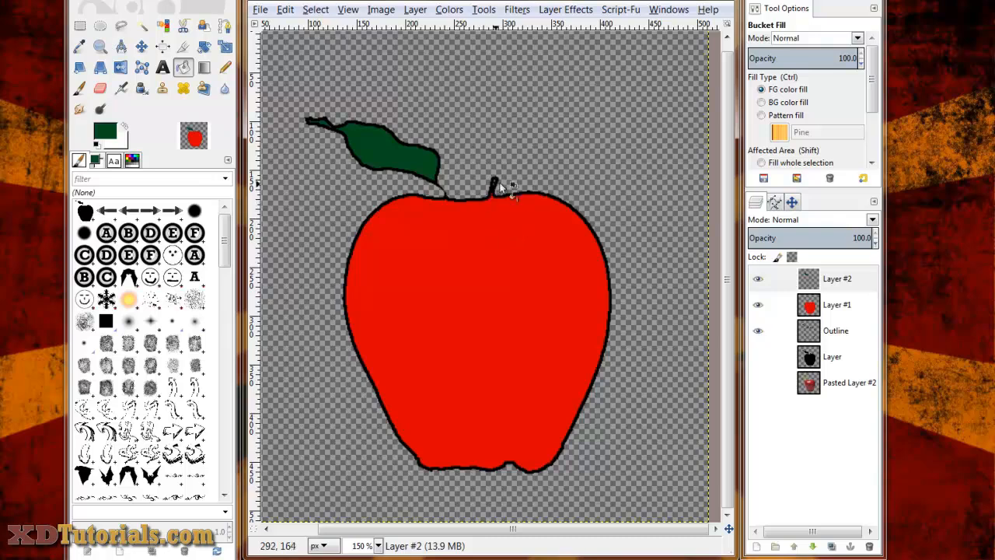
Rename the red fill layer as Red Apple and the green fill layer as Leaf
double_click(835, 306)
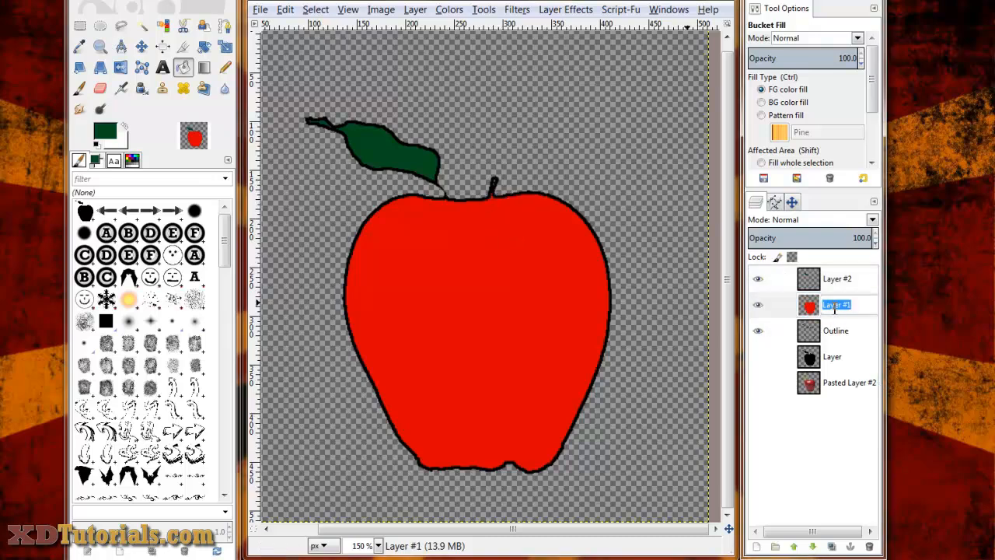
type("Red Apple")
left_click(847, 280)
double_click(837, 306)
key("Return")
double_click(840, 278)
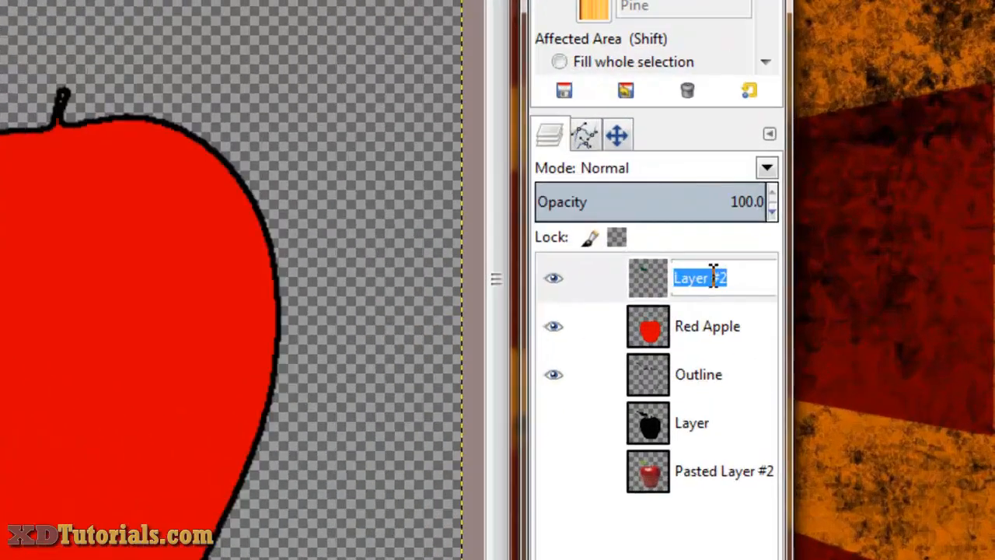
type("Leaf")
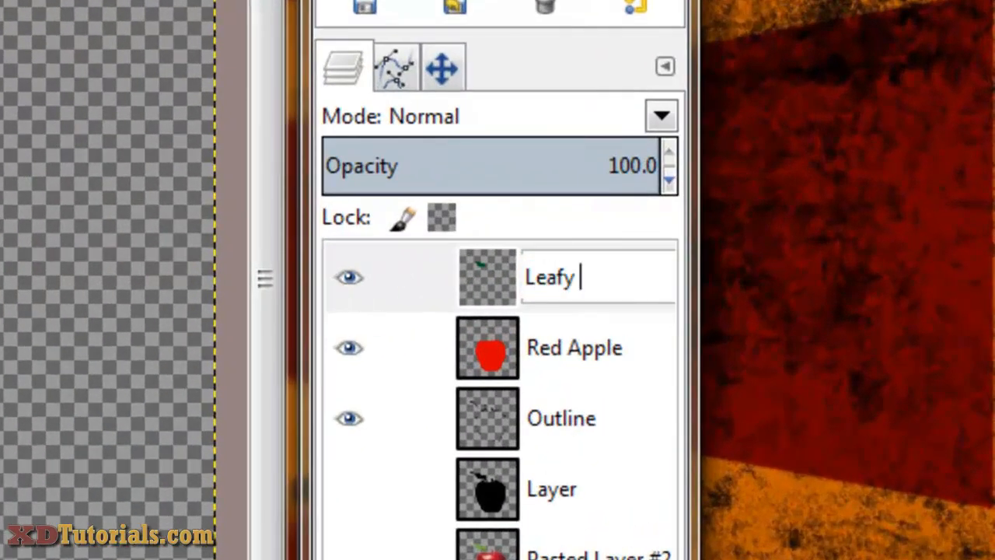
key("Return")
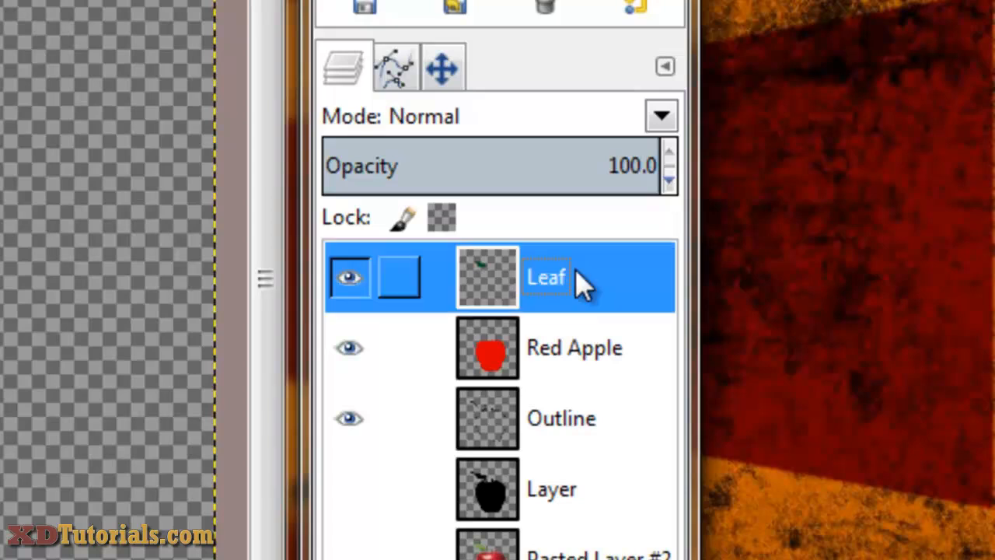
Show the apple photo layer Pasted Layer #2 directly above Red Apple at 50.4 opacity
left_click(497, 393)
left_click(484, 355)
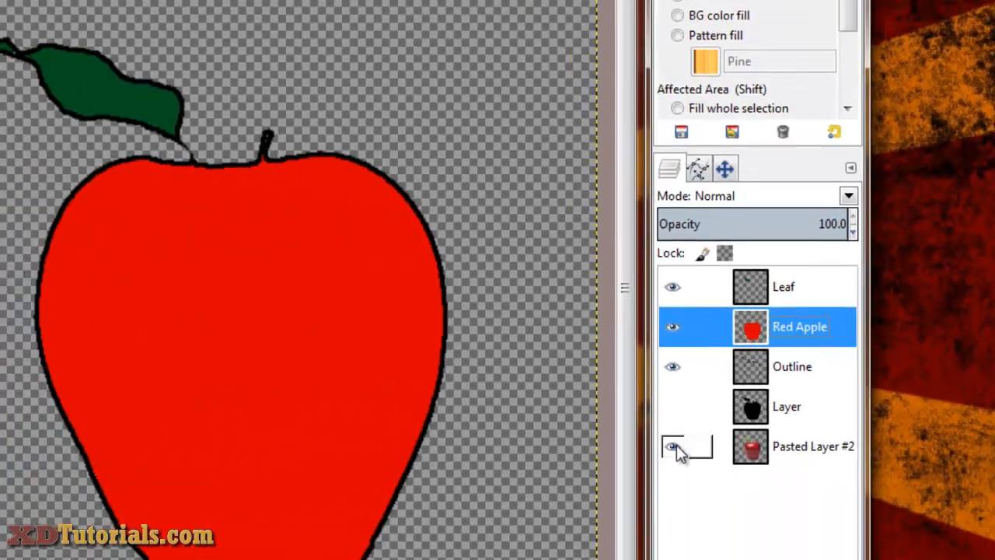
left_click_drag(750, 446, 753, 448)
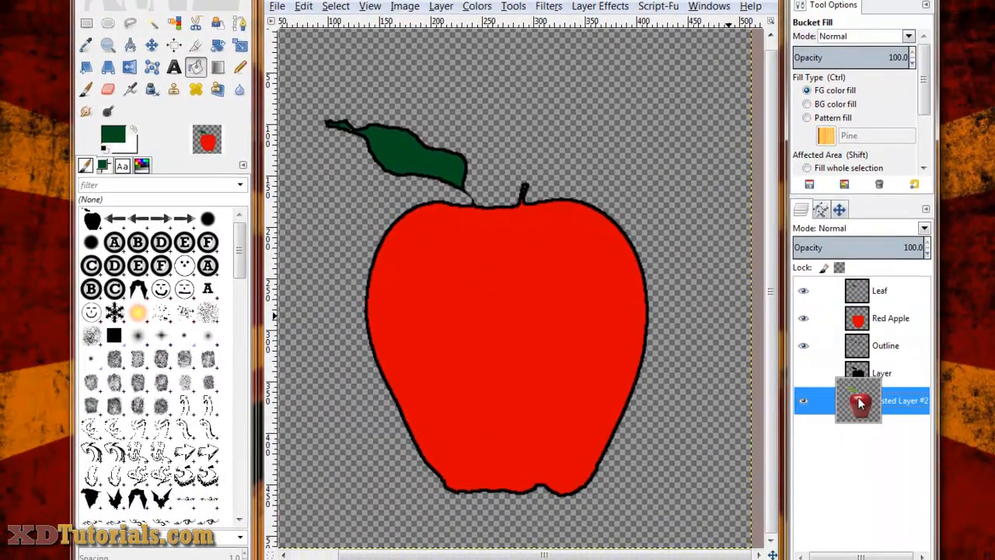
mouse_move(859, 402)
left_mouse_down()
mouse_move(877, 361)
mouse_move(863, 398)
left_mouse_up()
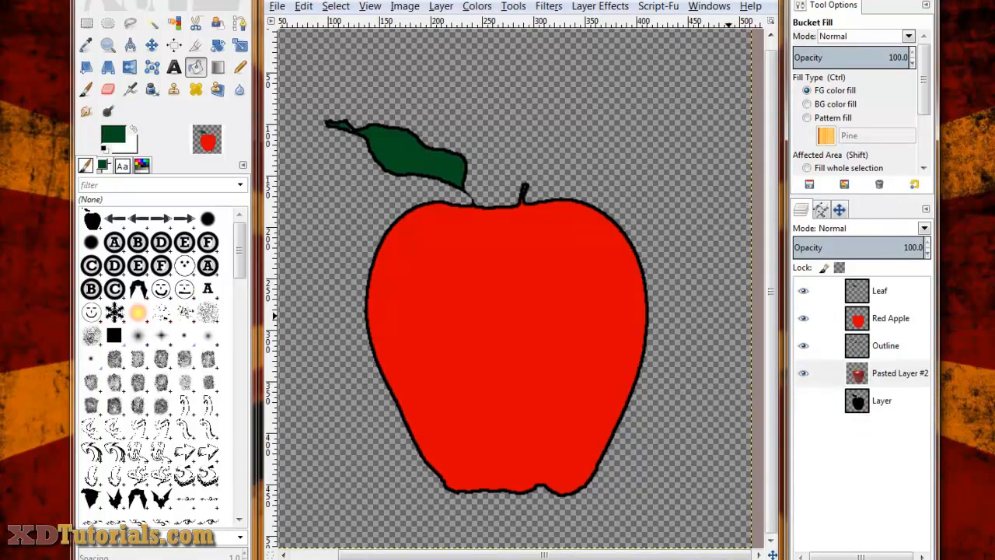
left_click(820, 553)
left_click(821, 554)
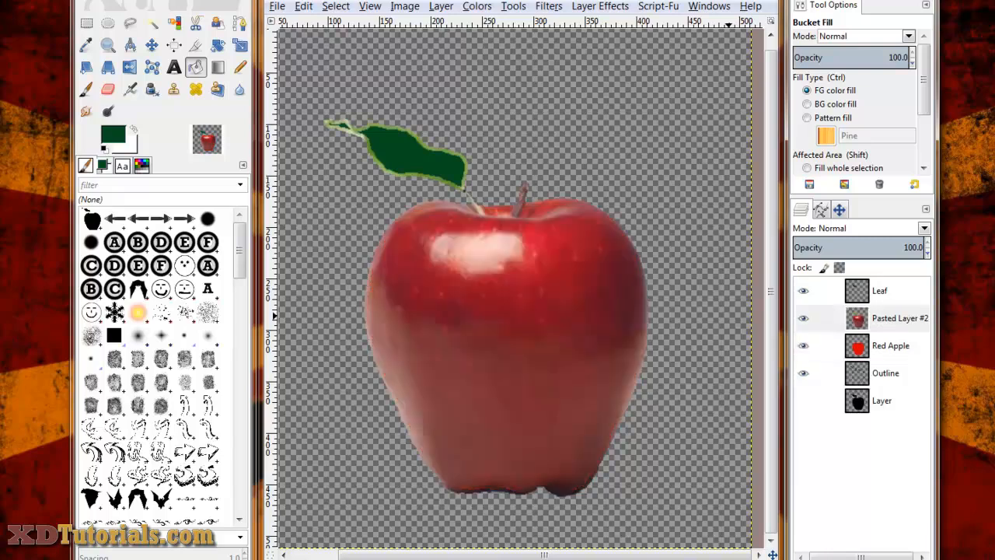
left_click(858, 315)
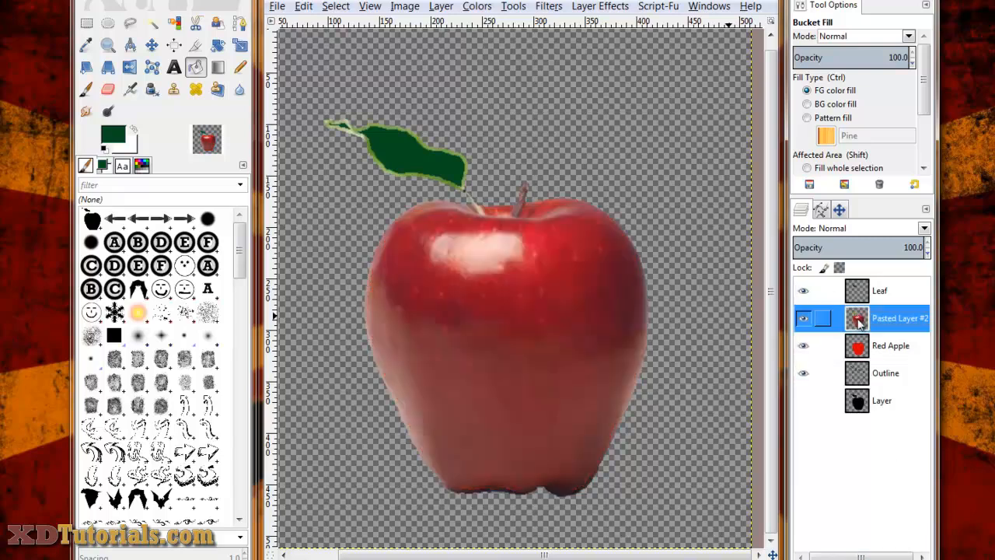
left_click_drag(917, 245, 860, 246)
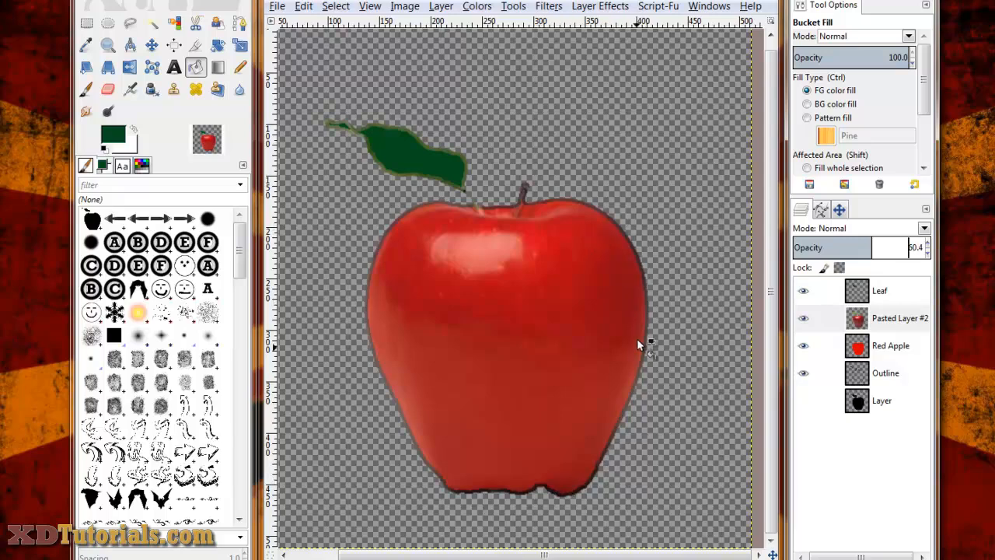
Add a 512 by 512 px layer with transparency fill above Leaf and name it Shiny
left_click(877, 297)
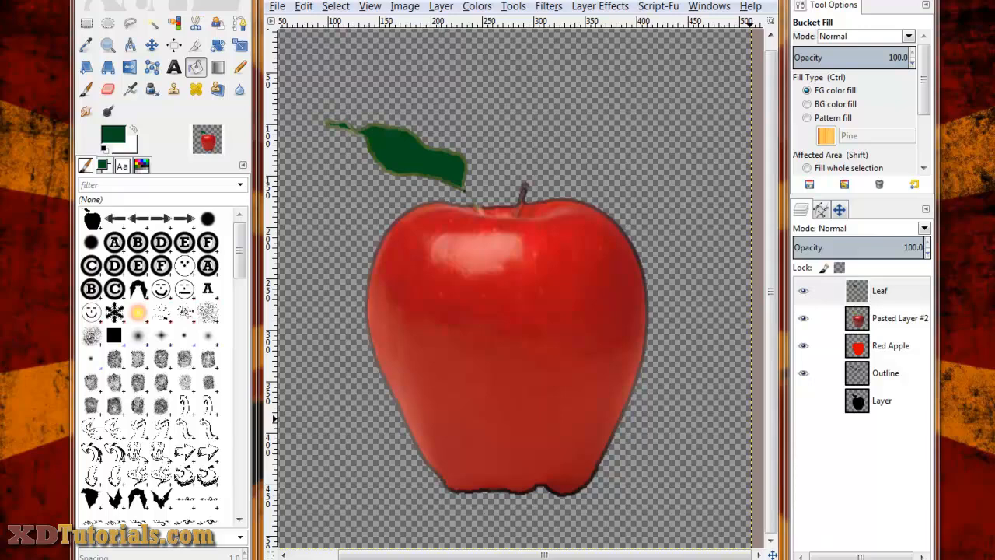
left_click_drag(994, 136, 769, 115)
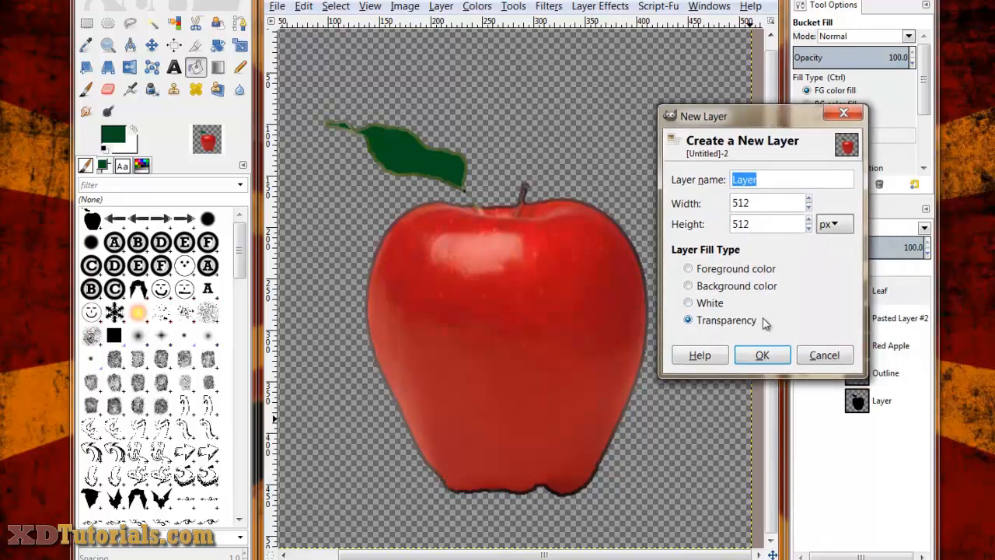
left_click(761, 355)
double_click(886, 290)
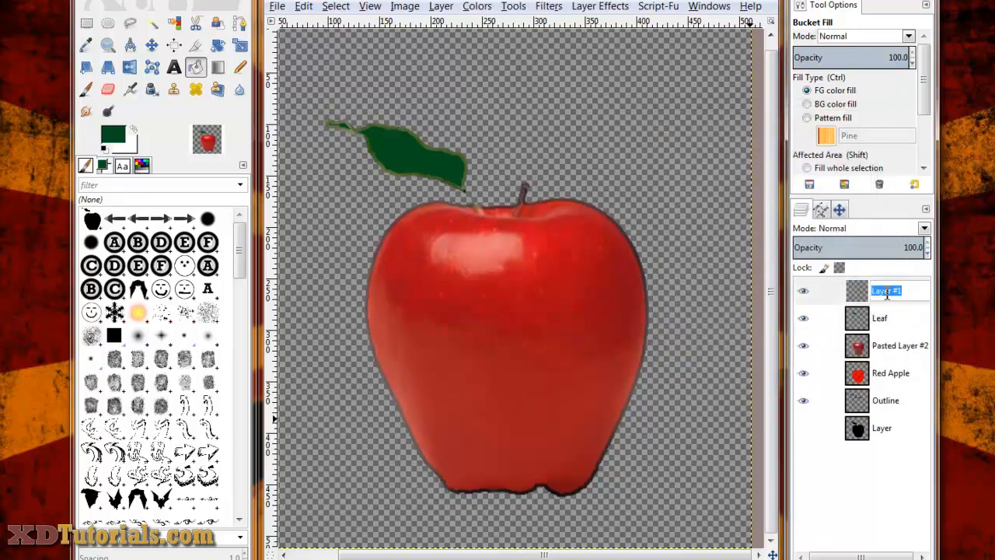
type("Shiny")
key("Return")
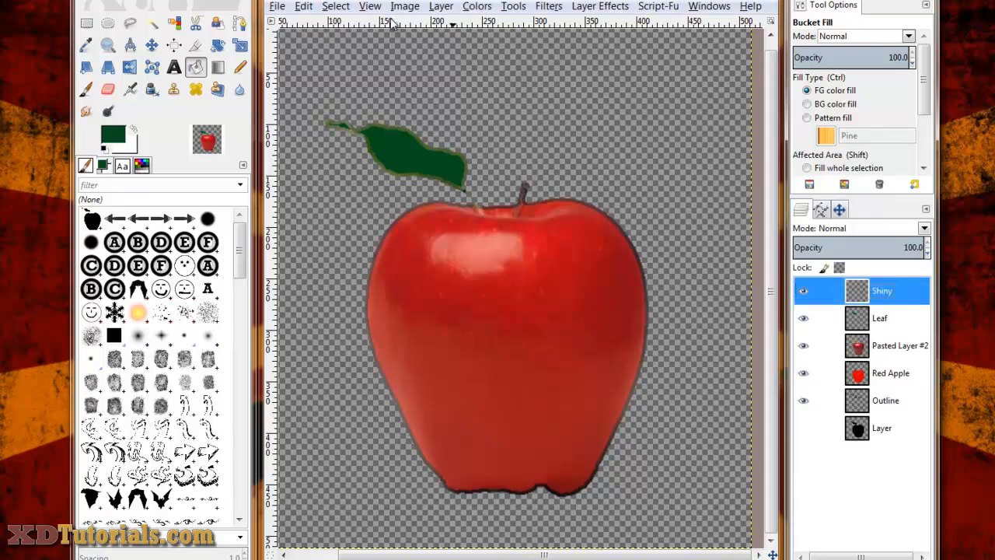
Trace a closed freehand selection around the bright highlight on the upper apple body with Free Select on the Shiny layer
left_click(131, 28)
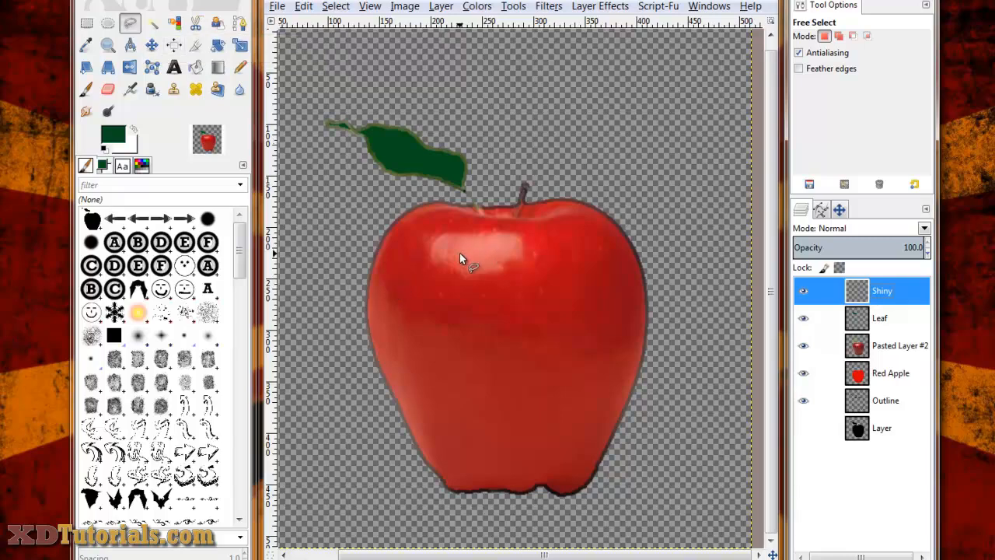
scroll(459, 252, "up", 2)
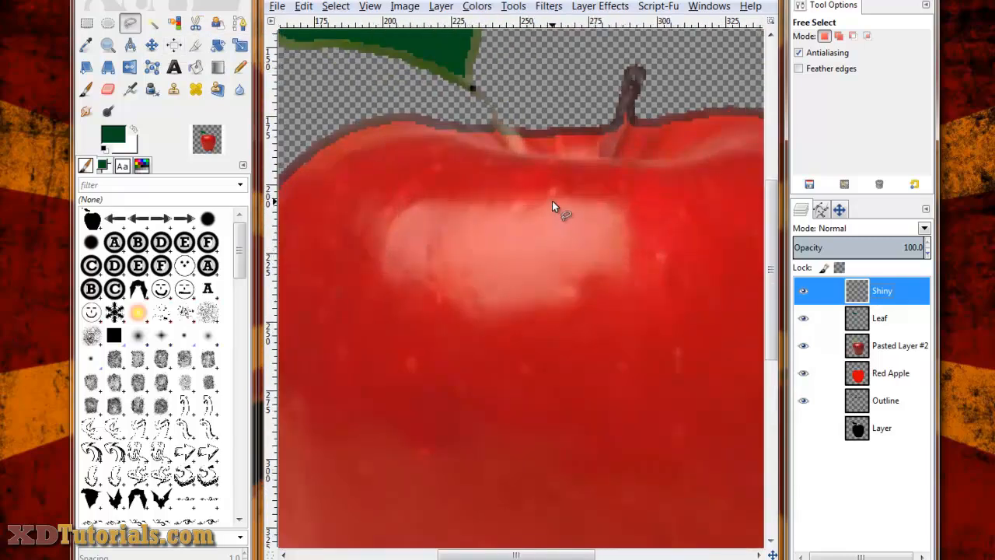
left_click(552, 200)
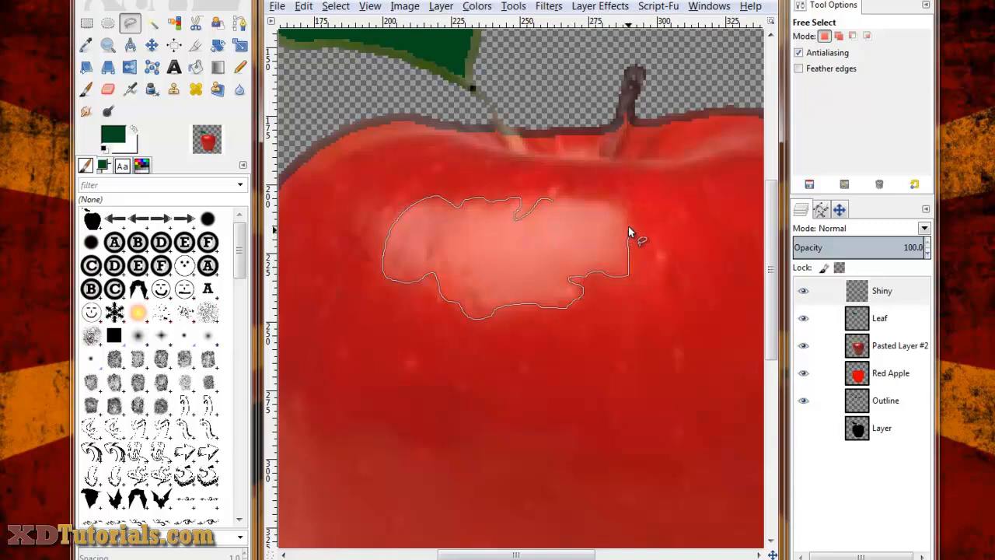
left_click(552, 201)
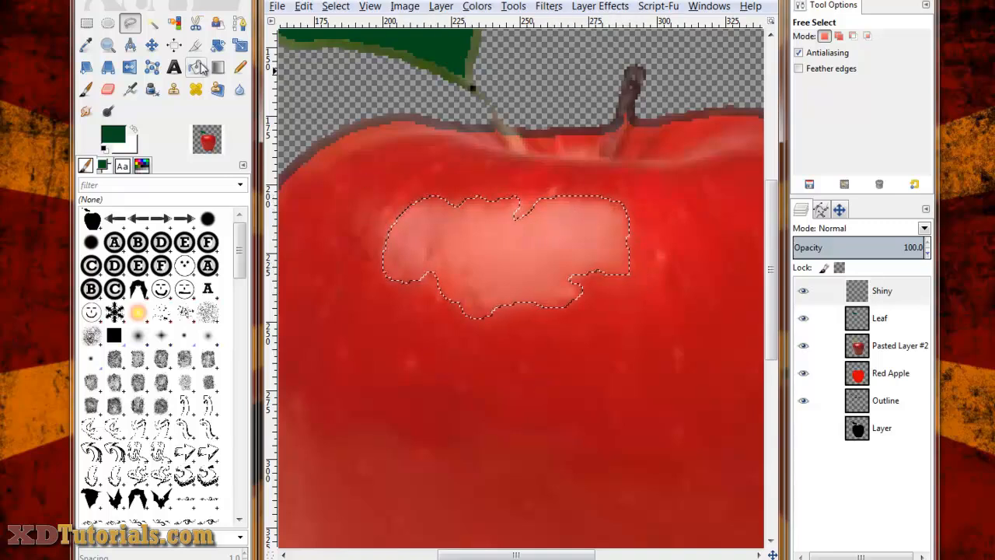
Fill the traced highlight selection on the Shiny layer with white using Bucket Fill
left_click(133, 130)
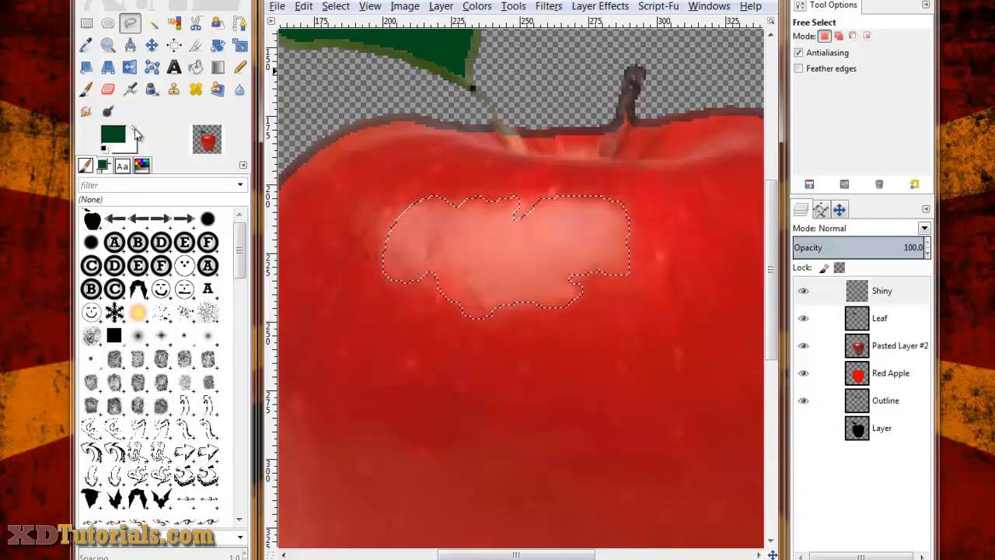
left_click(195, 67)
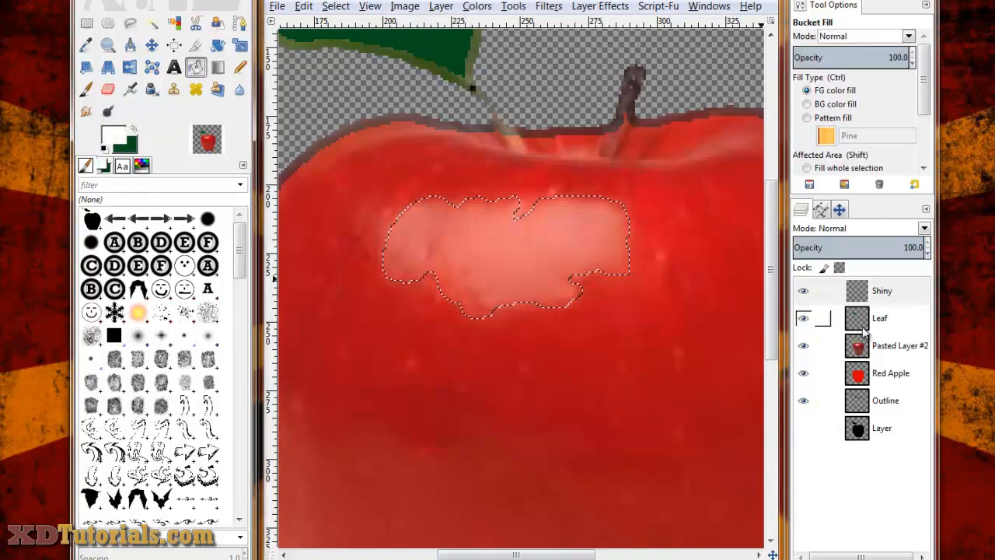
left_click(851, 289)
left_click(535, 246)
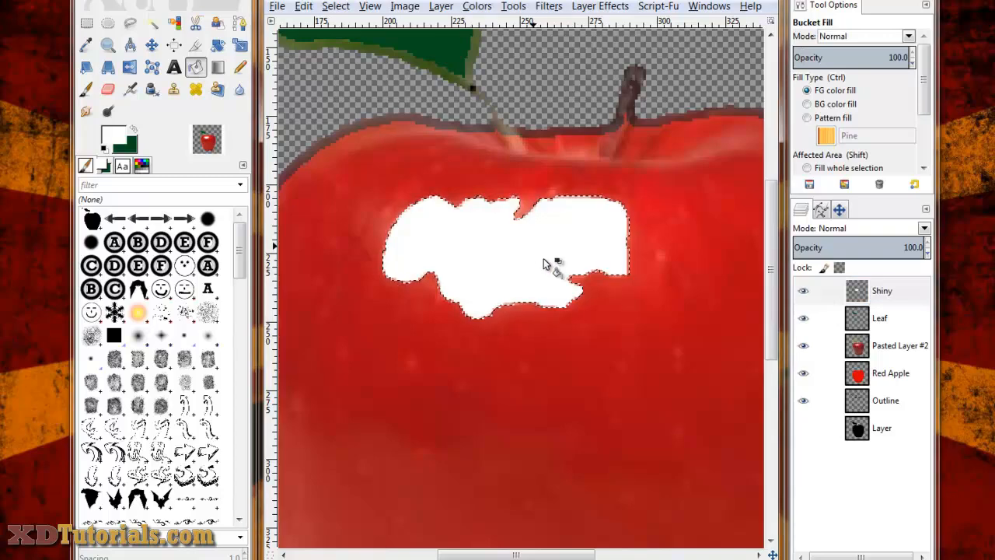
scroll(649, 363, "down", 4)
scroll(613, 364, "up", 2)
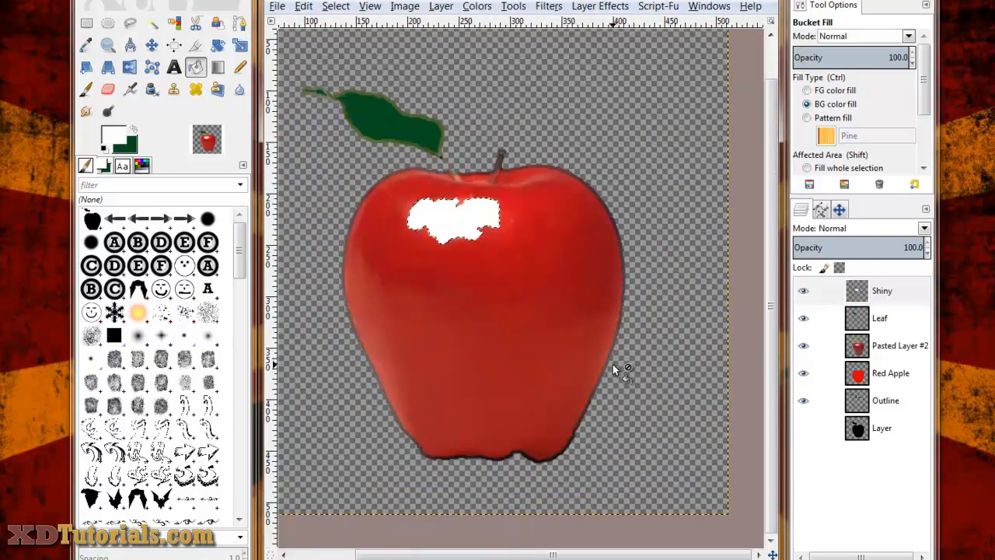
Hide the Pasted Layer #2 photo and set the Shiny layer's opacity to 33.3
left_click(803, 345)
left_click(803, 345)
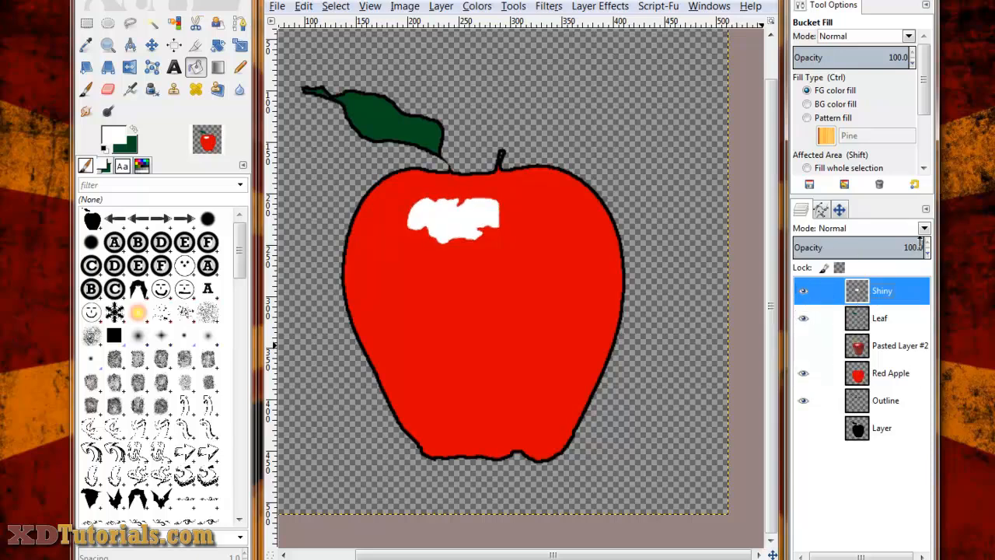
left_click_drag(920, 242, 839, 247)
left_click(857, 291)
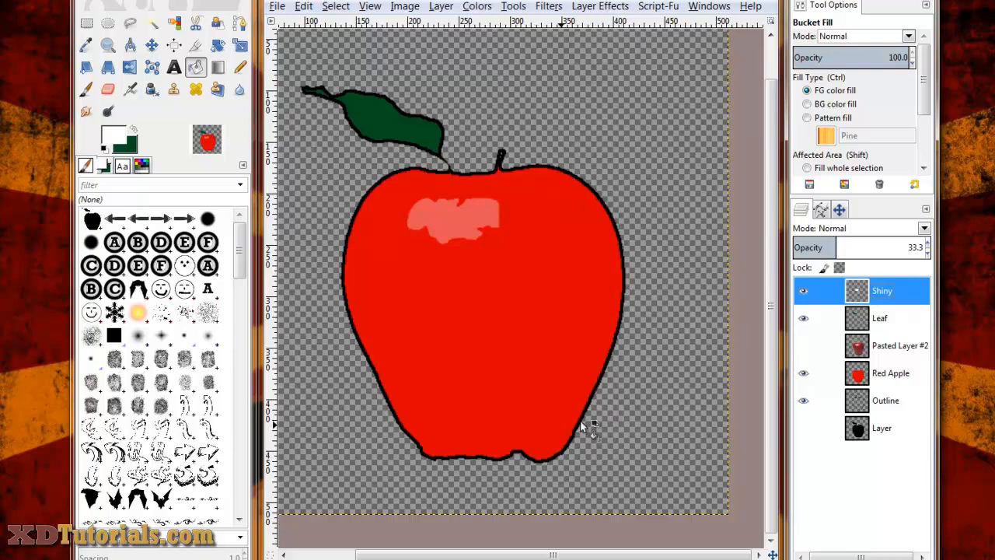
Show the Pasted Layer #2 photo and add a 512 by 512 px layer with transparency fill above Shiny
left_click(805, 349)
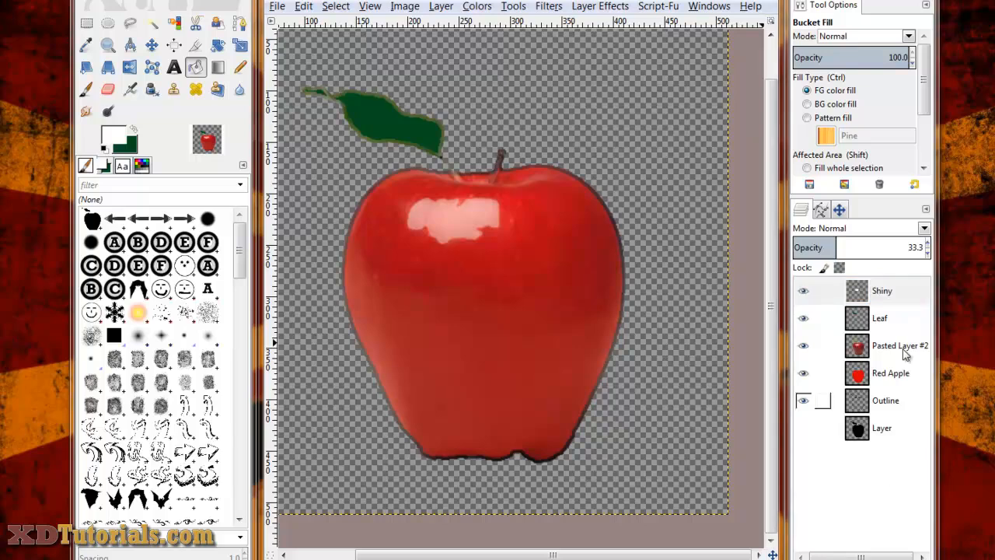
key("shift+ctrl+n")
left_click_drag(864, 110, 616, 69)
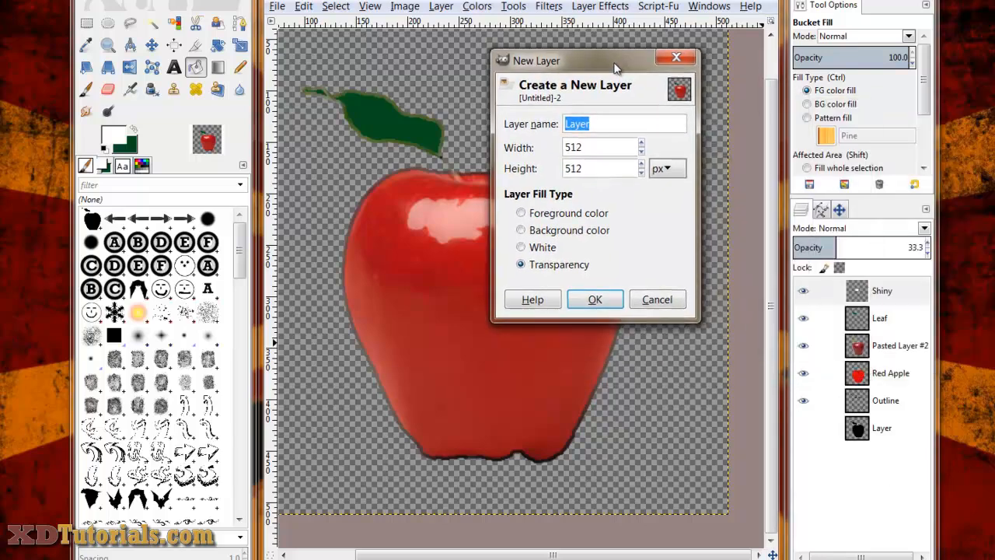
left_click(595, 300)
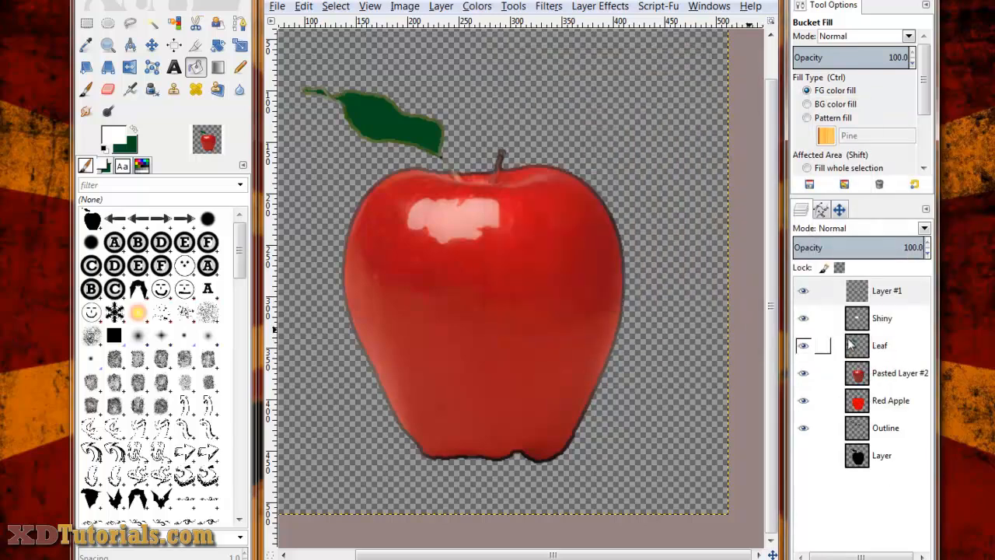
left_click(862, 291)
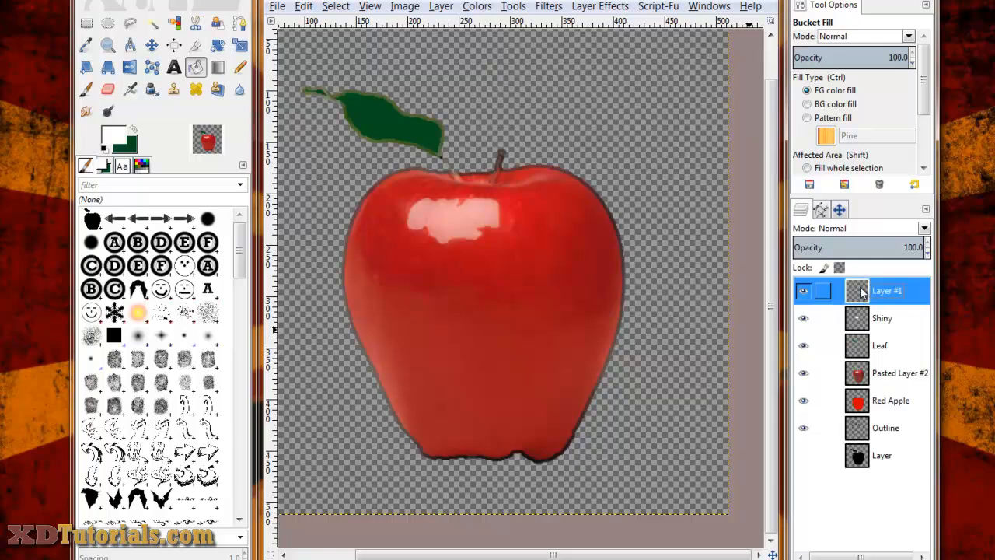
Paint a thick black shadow band down the apple's right edge on Layer #1 with the Ellipse #1 brush at size 25
left_click(90, 243)
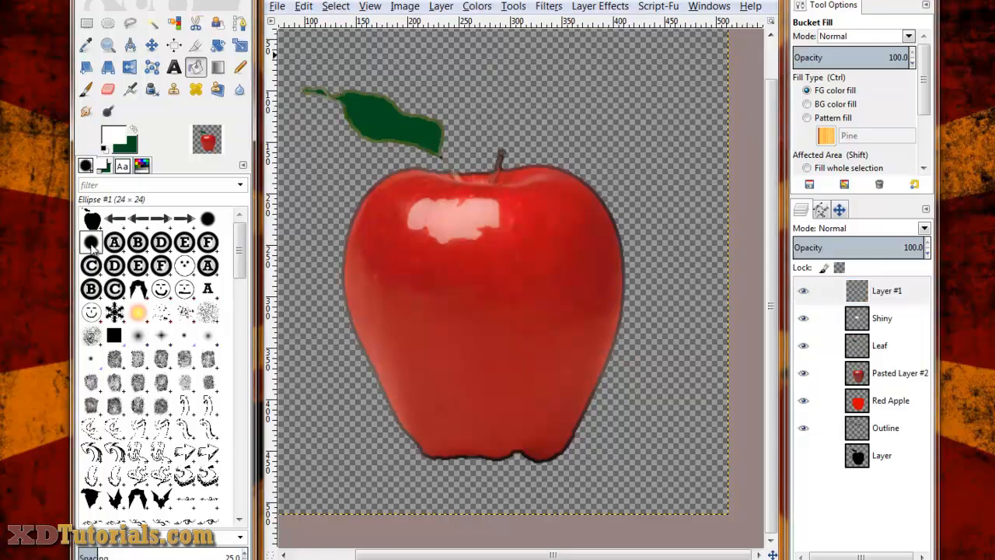
left_click(104, 150)
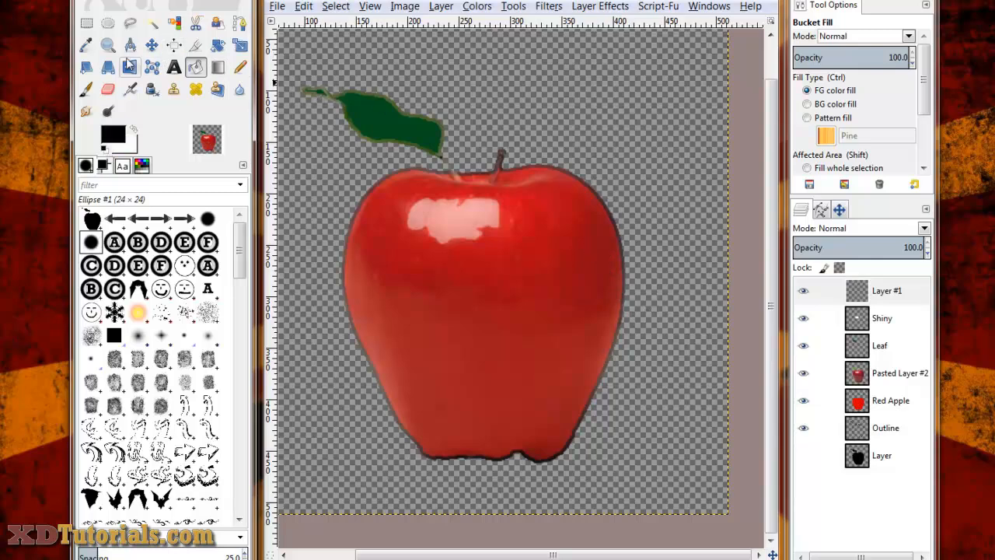
left_click(87, 89)
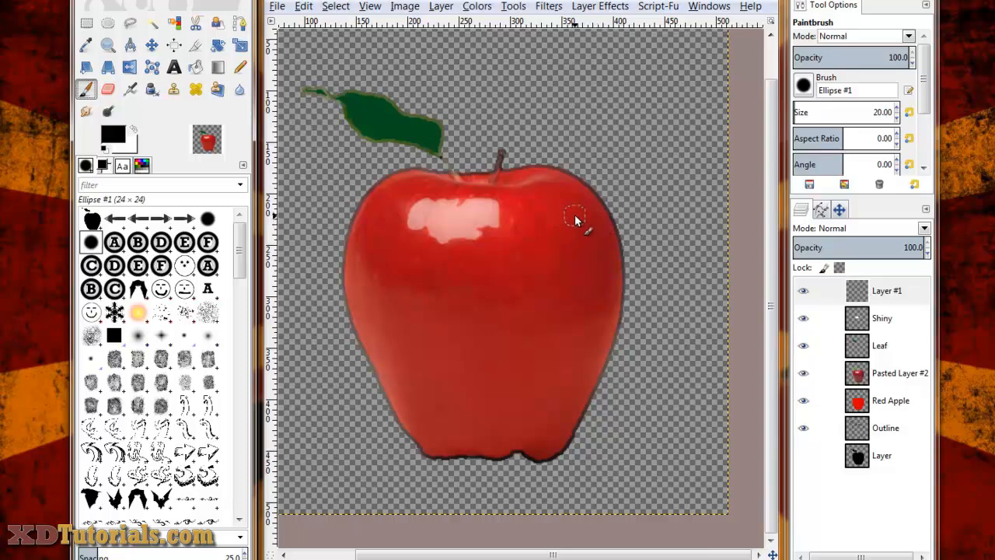
key("bracketright")
mouse_move(571, 176)
left_mouse_down()
mouse_move(602, 210)
mouse_move(617, 259)
mouse_move(614, 362)
mouse_move(560, 443)
mouse_move(517, 451)
left_mouse_up()
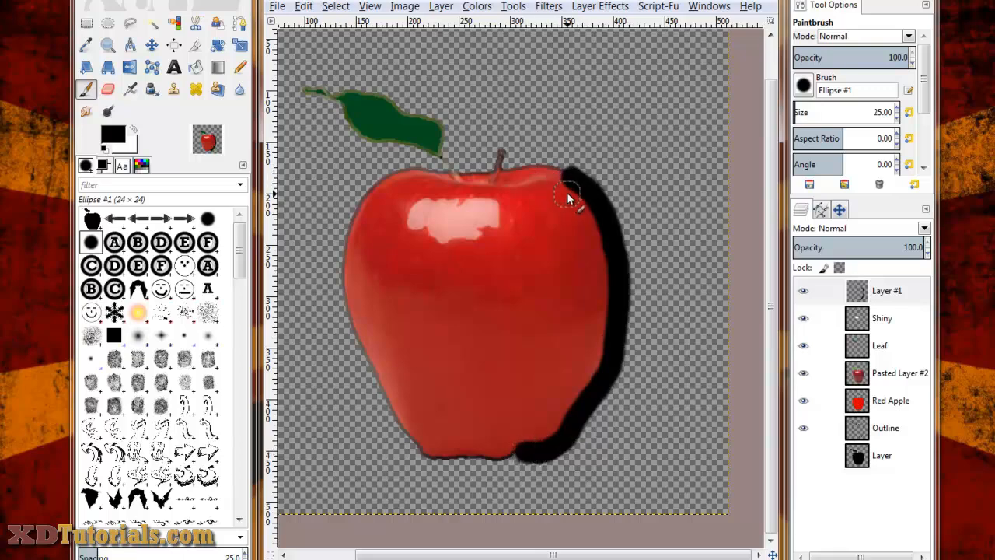
left_click_drag(567, 192, 608, 280)
left_click_drag(586, 201, 617, 324)
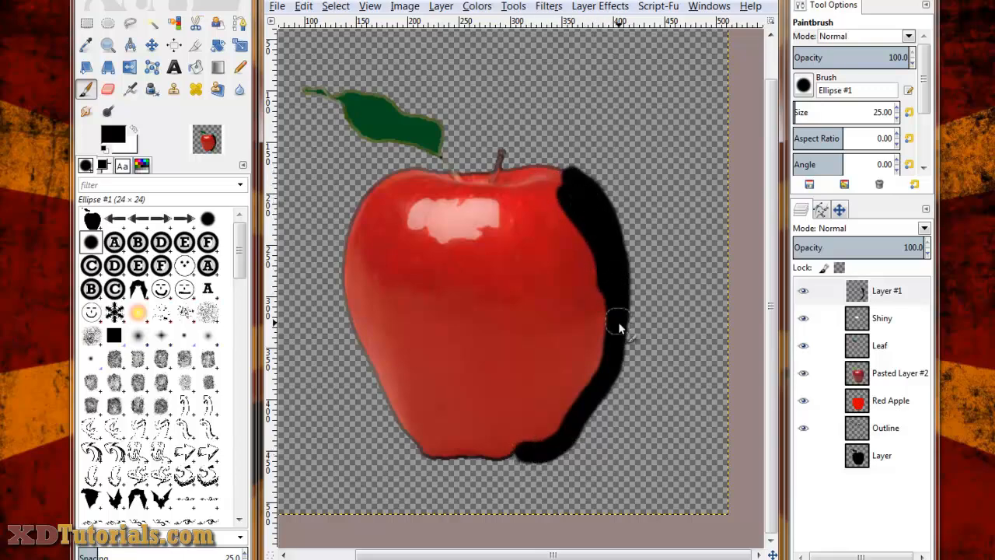
mouse_move(601, 268)
left_mouse_down()
mouse_move(619, 365)
mouse_move(612, 391)
mouse_move(609, 289)
mouse_move(584, 233)
left_mouse_up()
mouse_move(604, 304)
left_mouse_down()
mouse_move(608, 384)
mouse_move(588, 416)
mouse_move(529, 453)
mouse_move(571, 422)
mouse_move(600, 381)
mouse_move(603, 265)
mouse_move(572, 195)
left_mouse_up()
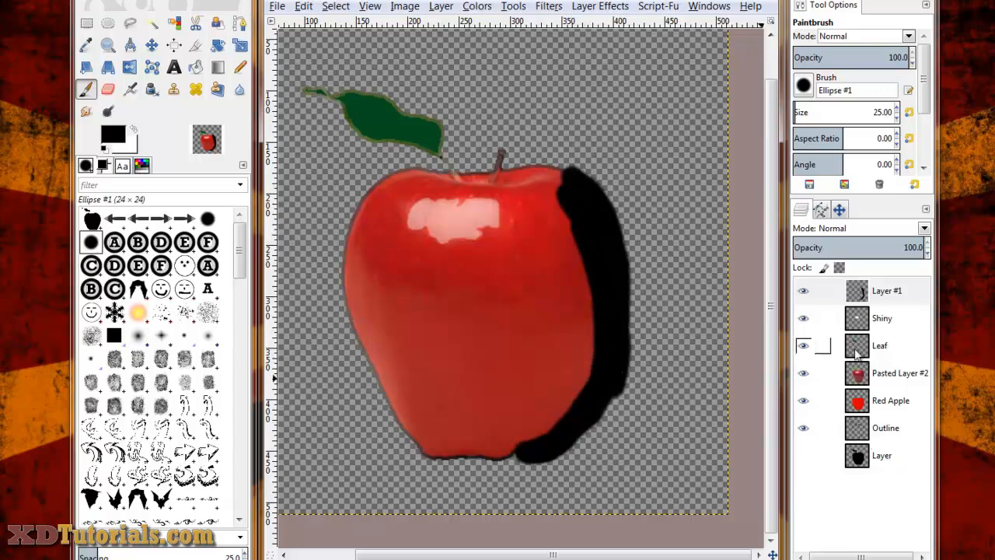
Hide the Pasted Layer #2, Leaf and Shiny layers, leaving Layer #1 visible with Red Apple and Outline
left_click(861, 403)
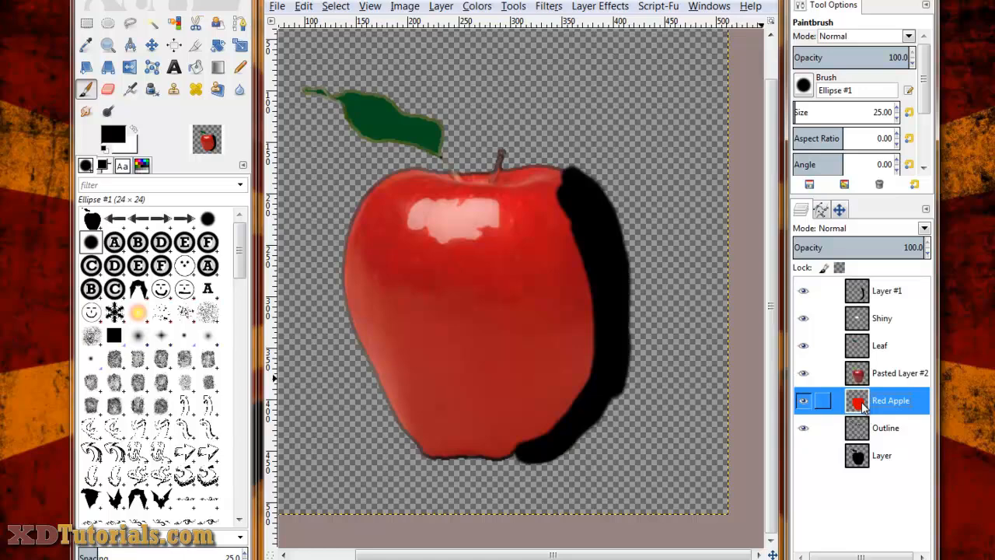
left_click(803, 374)
left_click(803, 345)
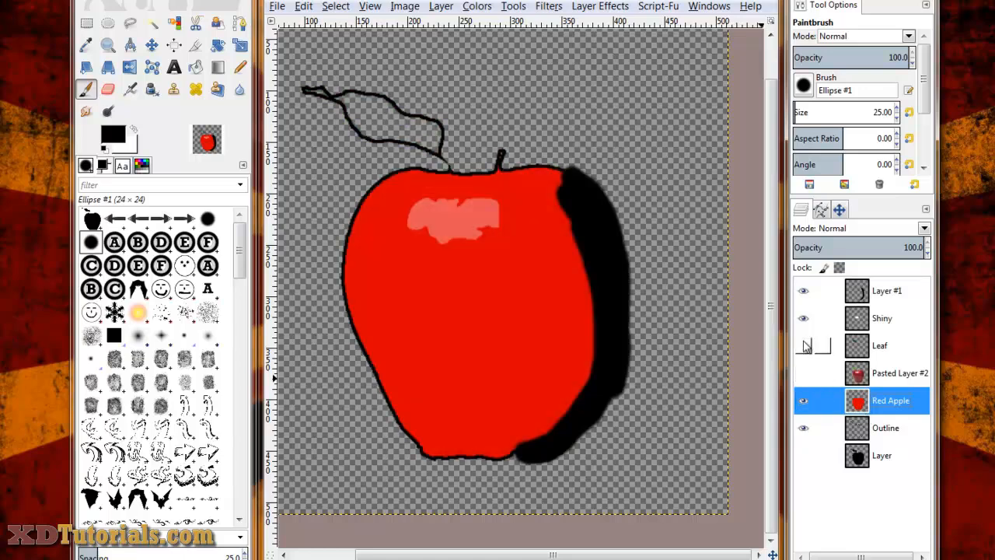
left_click(803, 318)
left_click(803, 290)
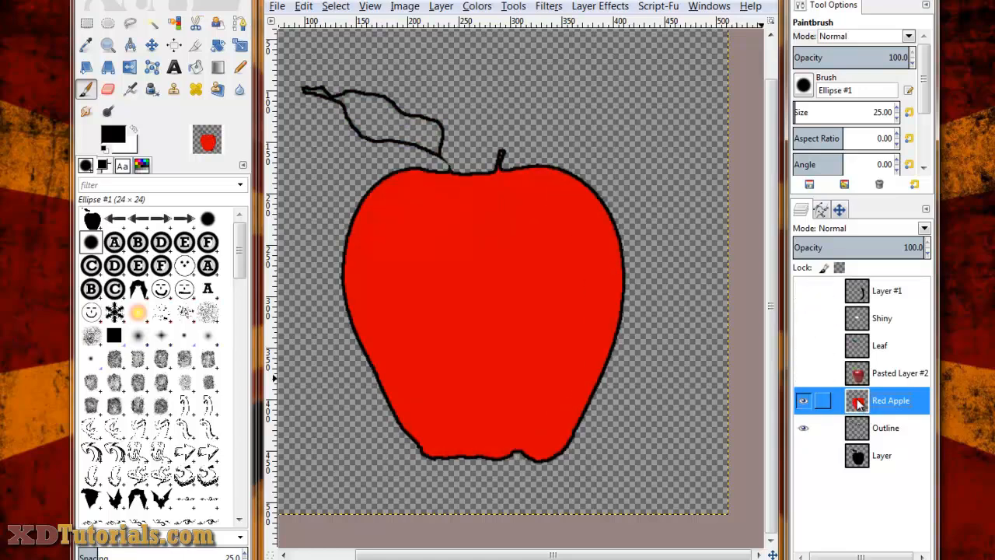
left_click(859, 293)
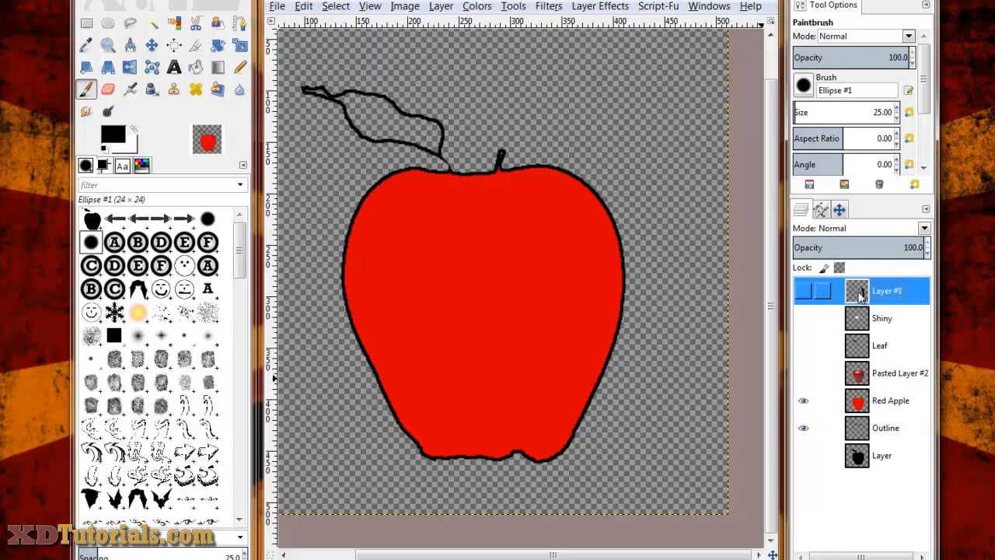
left_click(805, 291)
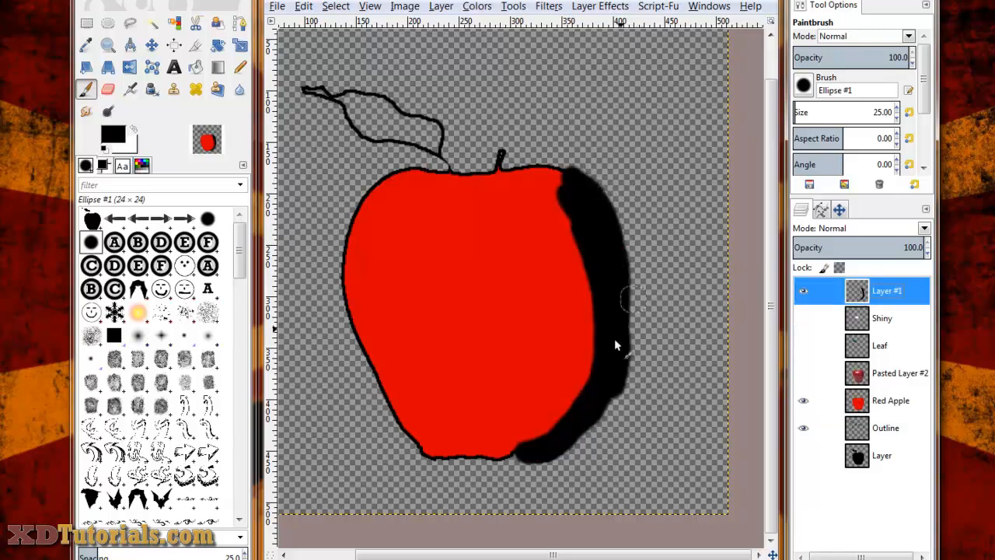
Create a selection from the Red Apple layer's alpha and invert it to cover everything outside the apple
left_click(861, 405)
right_click(861, 405)
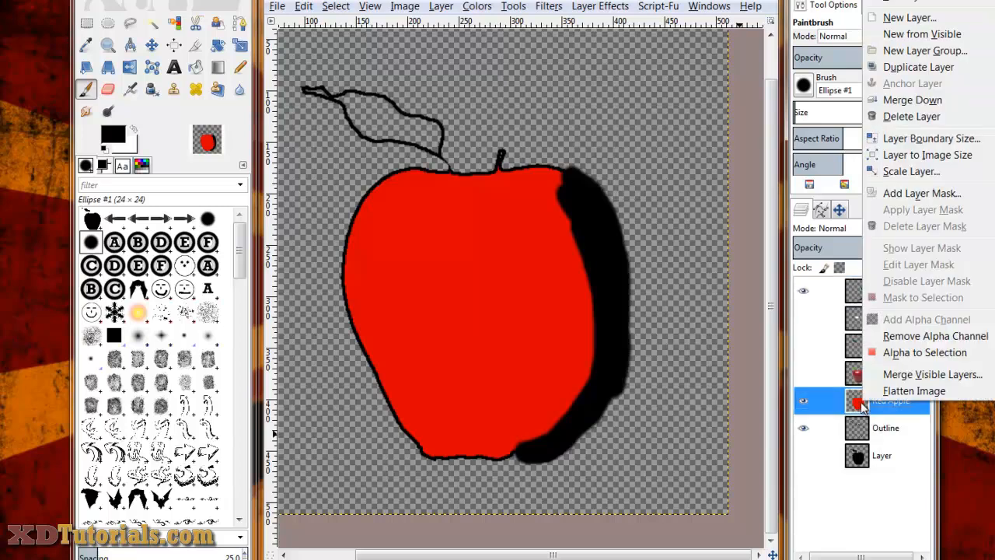
left_click(948, 355)
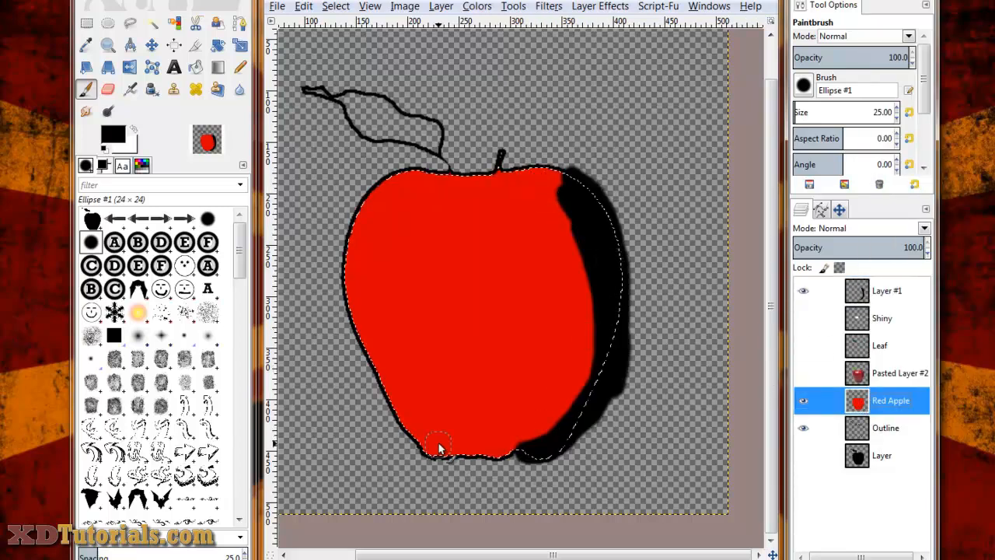
left_click(346, 8)
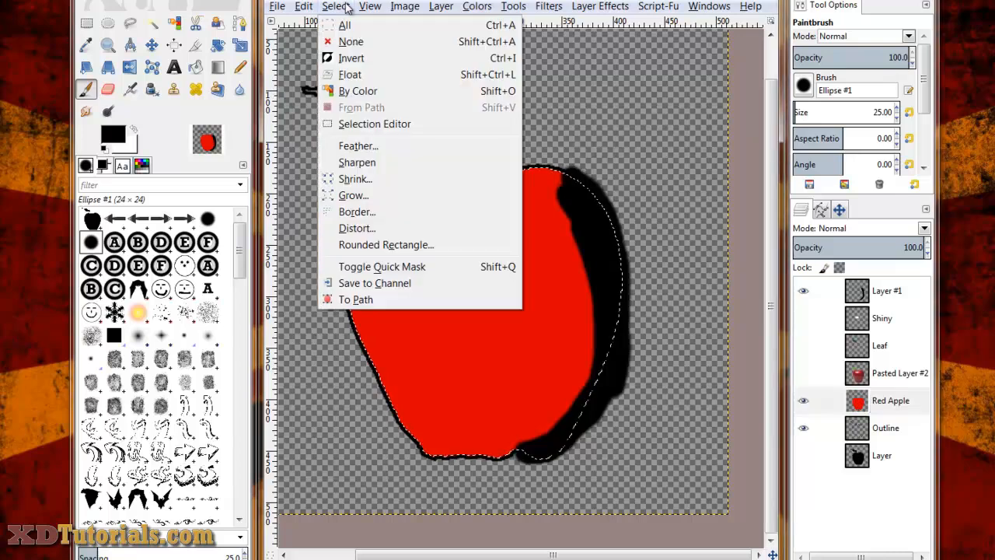
left_click(350, 57)
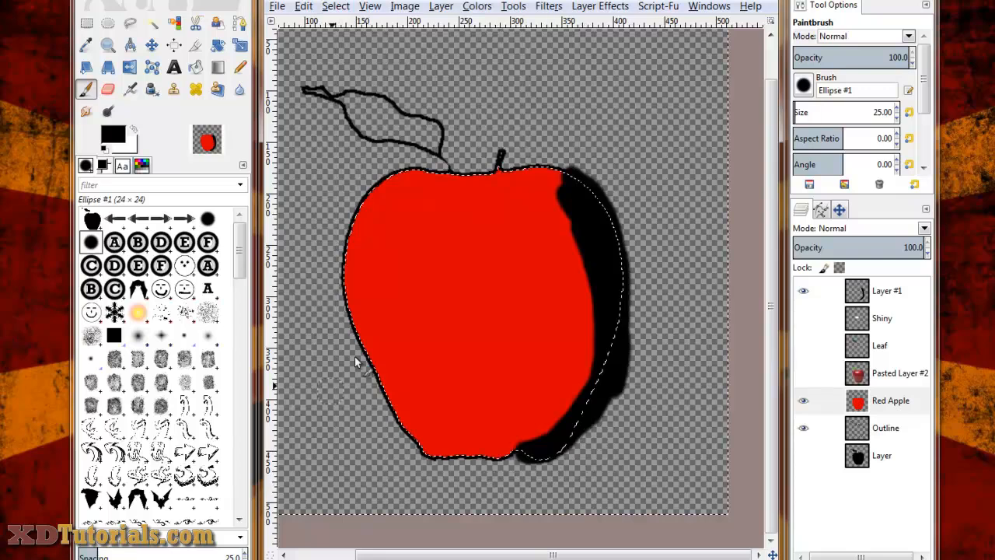
Cut the black shadow paint outside the apple from Layer #1 and clear the selection
left_click(859, 292)
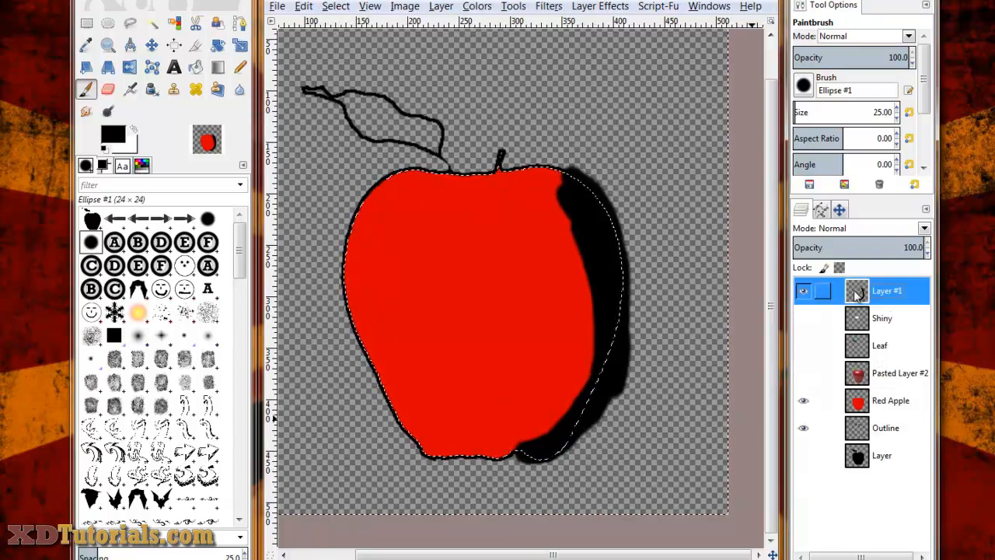
key("ctrl+x")
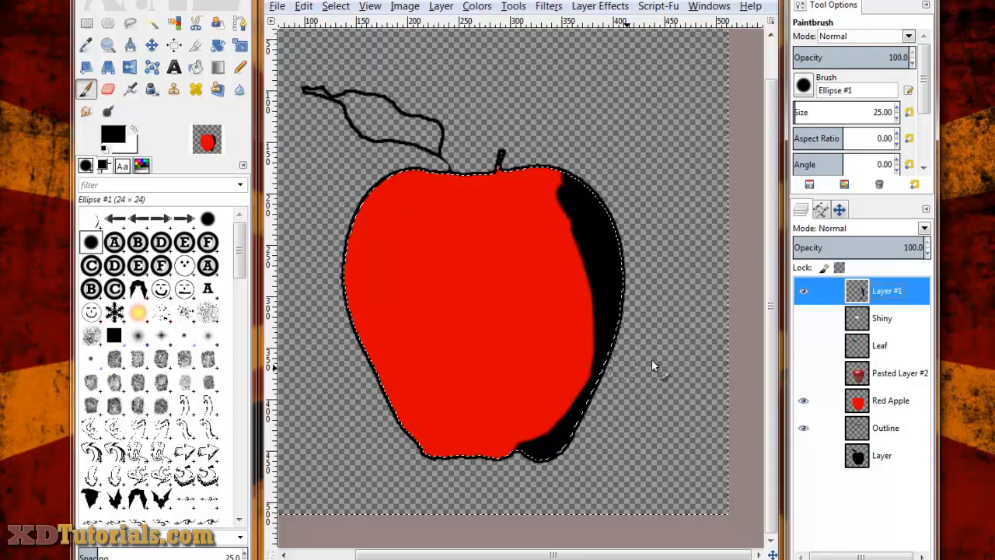
key("ctrl+shift+a")
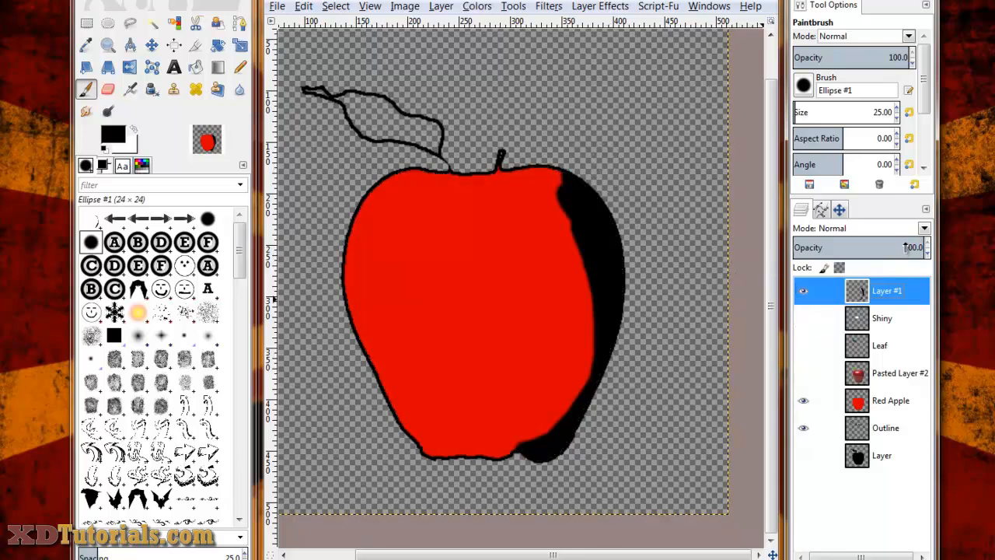
Set Layer #1's opacity to 18.8 and show the Shiny and Leaf layers, keeping the photo layer hidden
left_click_drag(908, 247, 817, 247)
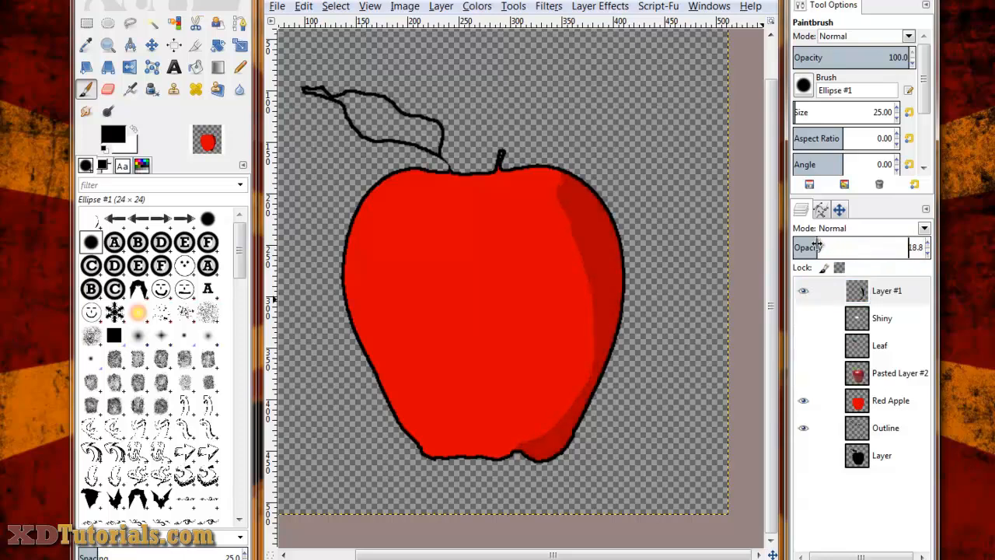
left_click(803, 318)
left_click(803, 373)
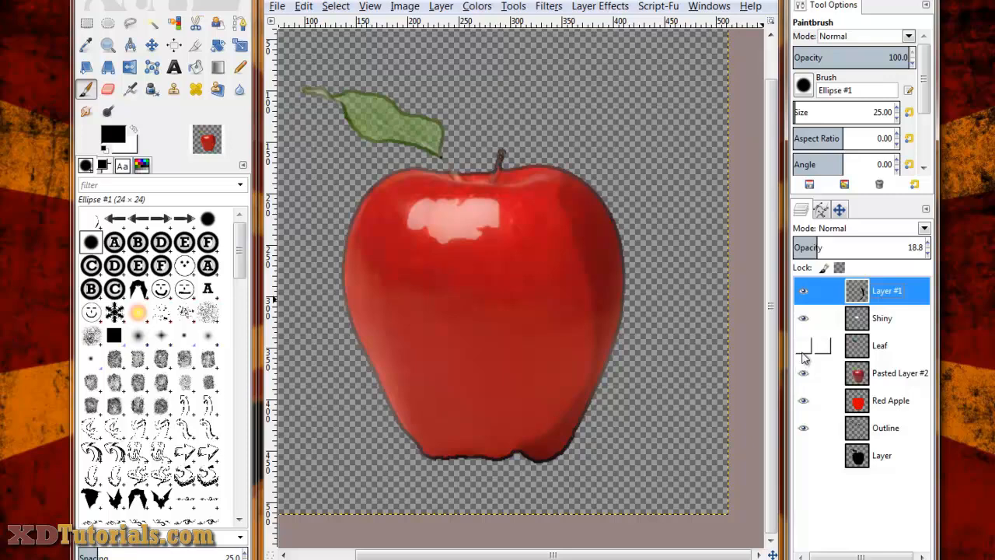
left_click(803, 345)
left_click(805, 373)
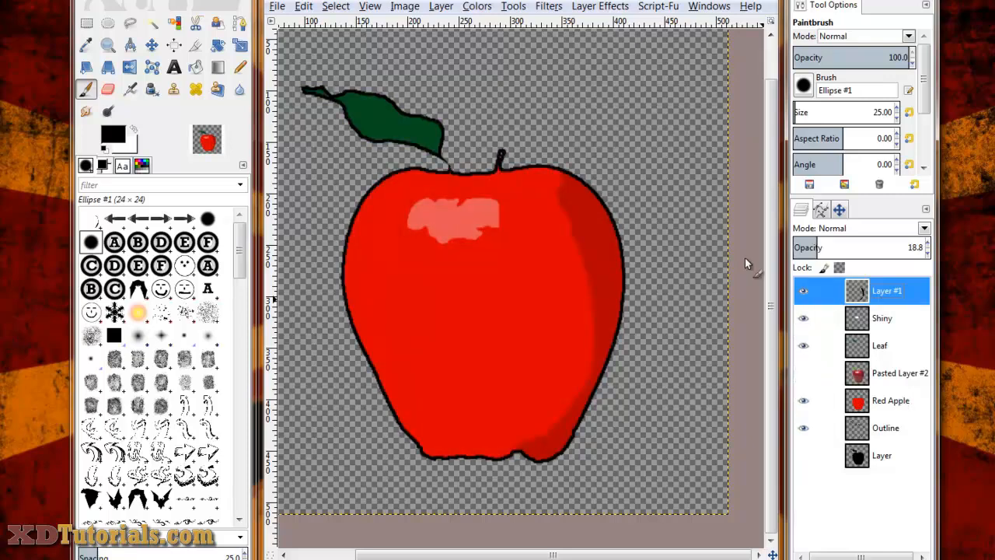
Erase along the inner edge of the shadow on Layer #1 with the size 25 Eraser to make it narrower and smoother
left_click(109, 89)
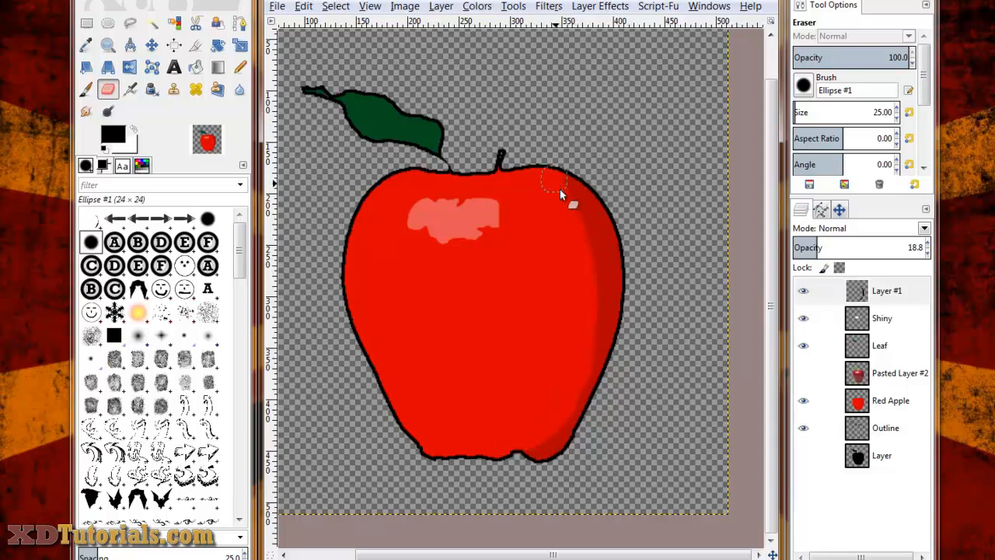
left_click_drag(591, 300, 586, 352)
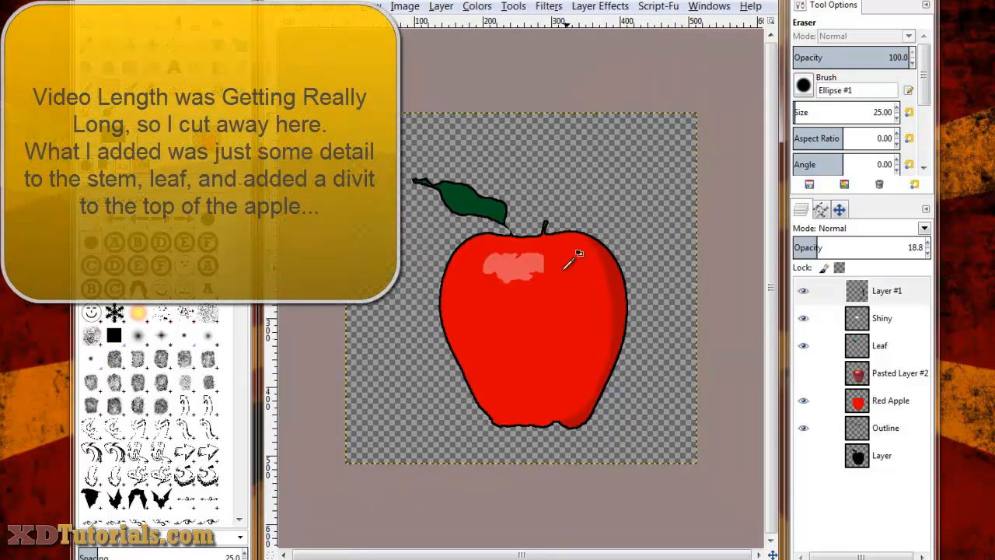
Make the Outline layer the active layer
scroll(575, 257, "up", 1)
scroll(544, 260, "down", 1)
scroll(548, 262, "up", 1)
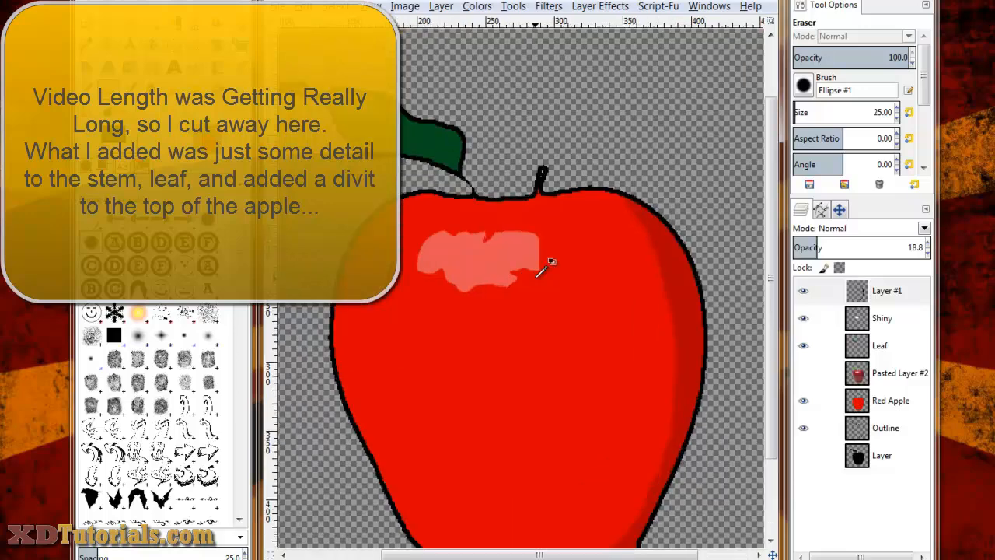
left_click(852, 432)
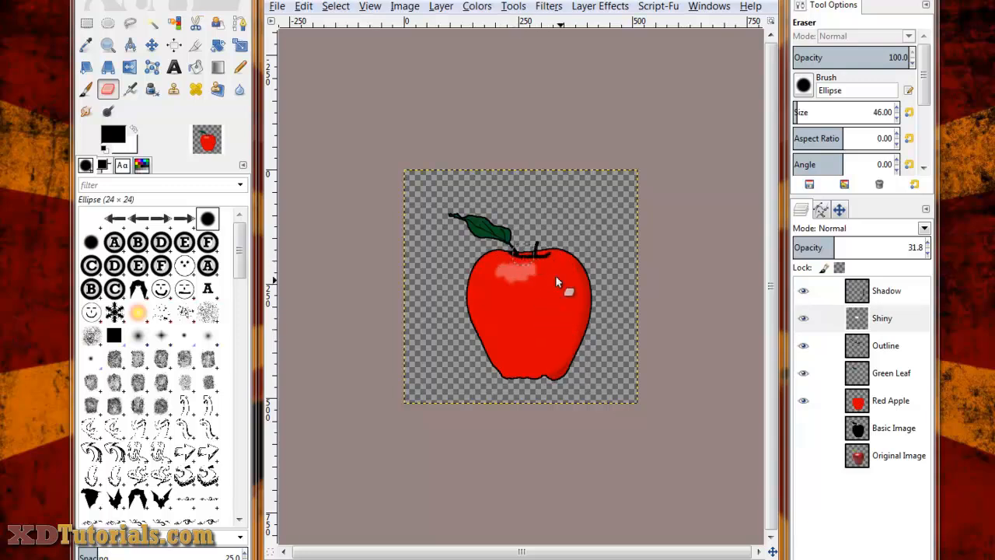
Make the Red Apple layer active and examine the apple's highlight, shadow and outline at several magnifications
left_click(858, 404)
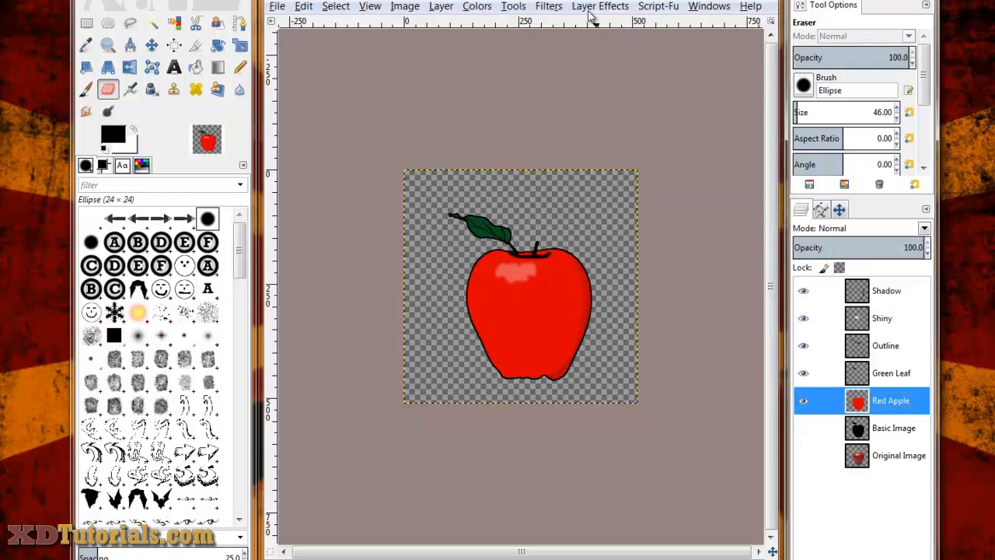
scroll(544, 268, "up", 3)
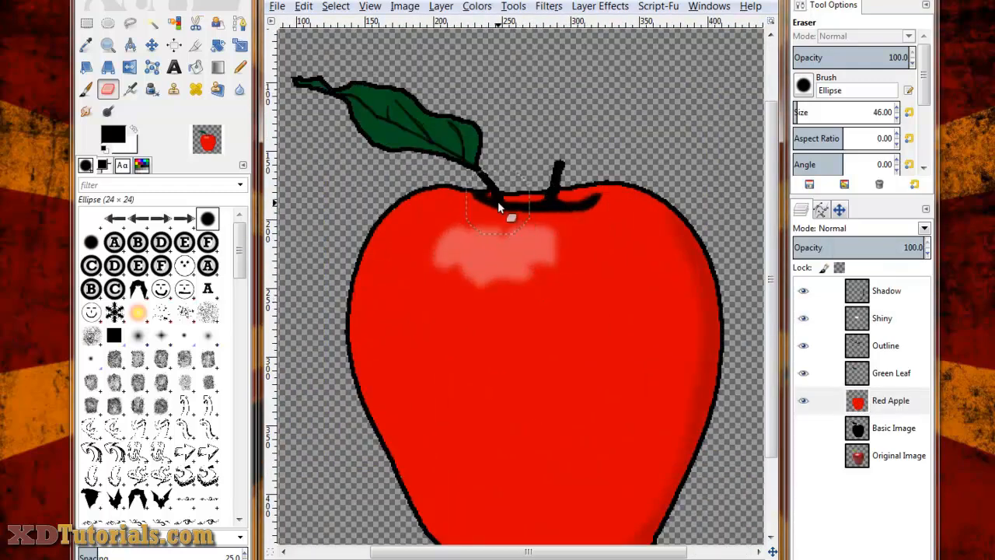
scroll(544, 265, "down", 2)
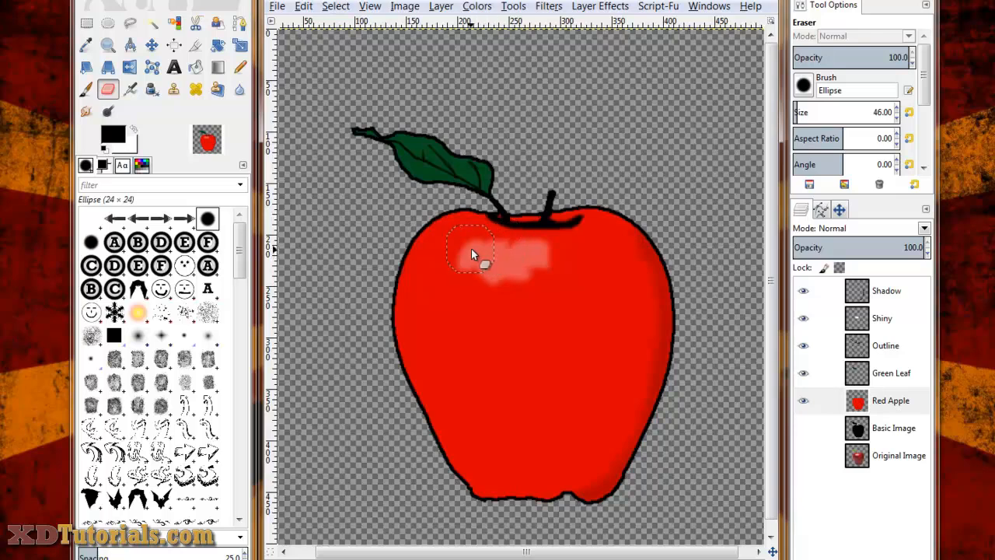
mouse_move(471, 250)
left_mouse_down()
mouse_move(524, 266)
mouse_move(486, 254)
left_mouse_up()
scroll(568, 356, "down", 3)
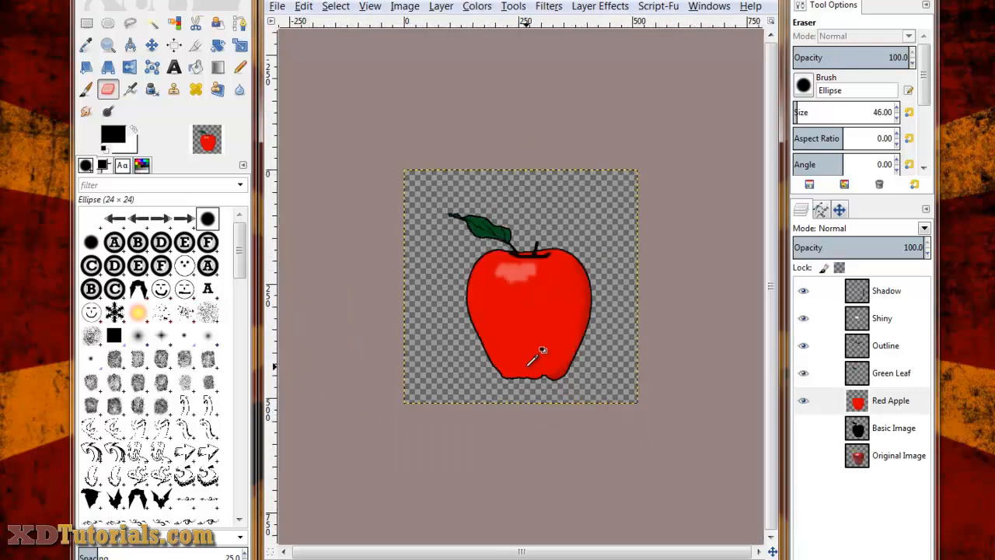
scroll(536, 354, "up", 2)
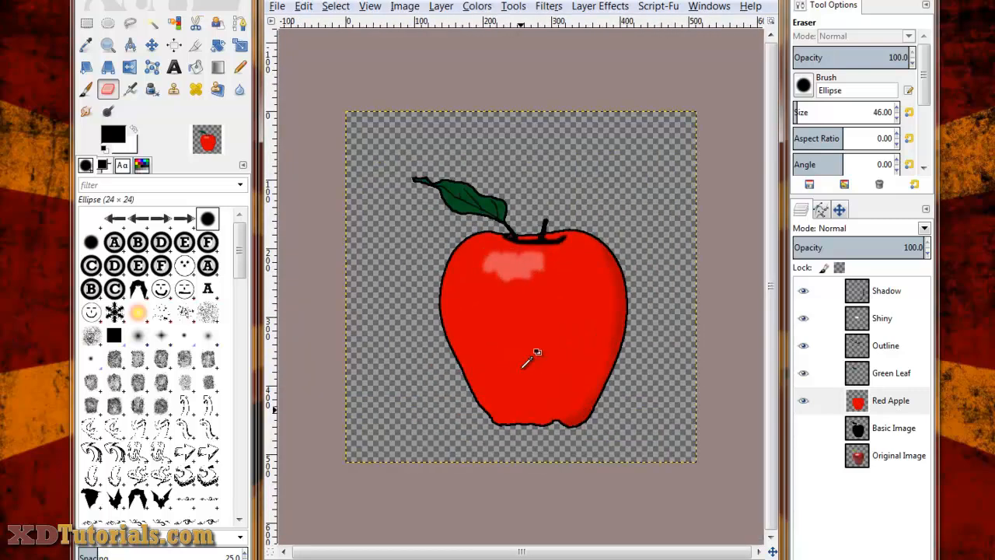
scroll(536, 354, "down", 1)
scroll(536, 354, "up", 1)
scroll(536, 354, "down", 1)
scroll(537, 353, "up", 2)
scroll(536, 353, "down", 1)
scroll(588, 300, "down", 1)
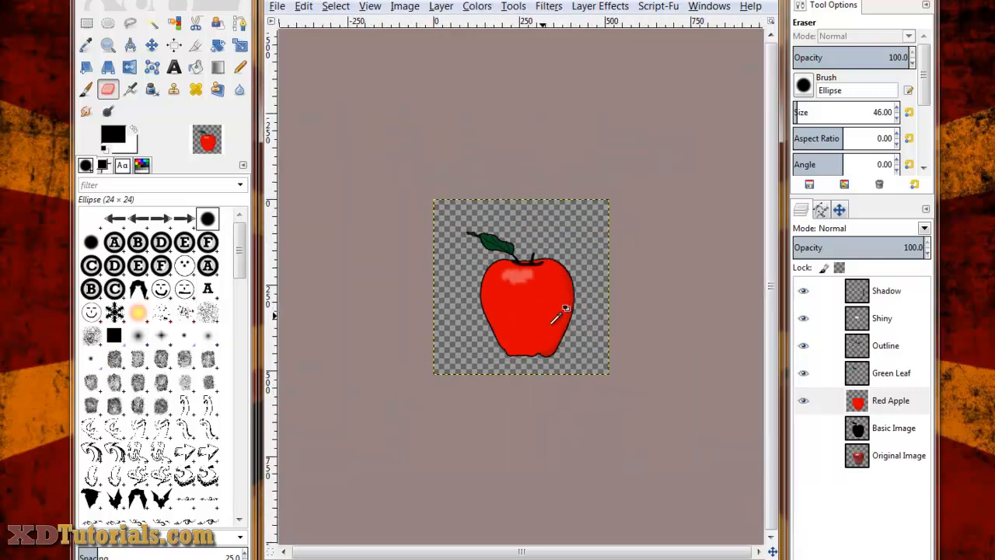
scroll(558, 315, "up", 2)
scroll(558, 312, "down", 1)
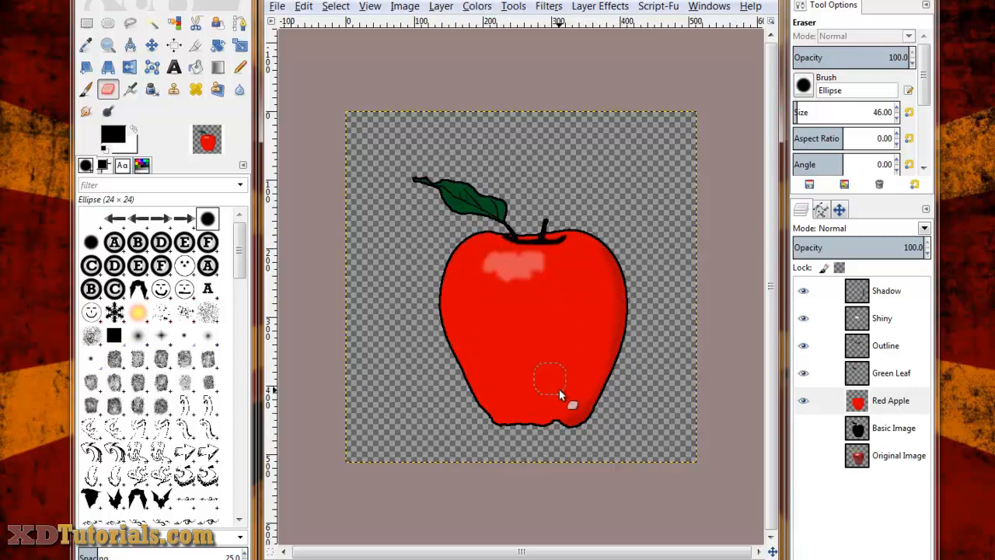
Make the Shadow layer active and draw a Text tool box covering the body of the apple
left_click(864, 292)
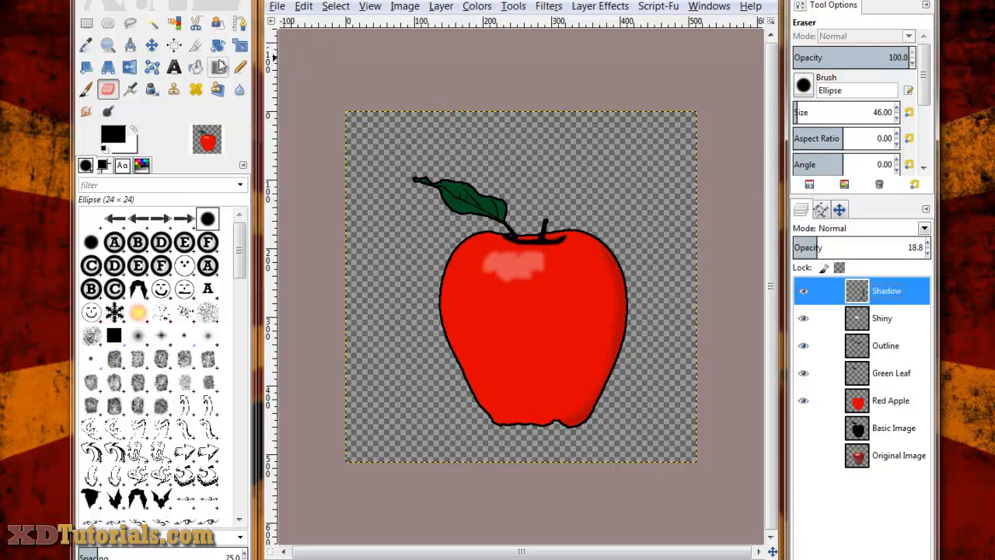
left_click(173, 67)
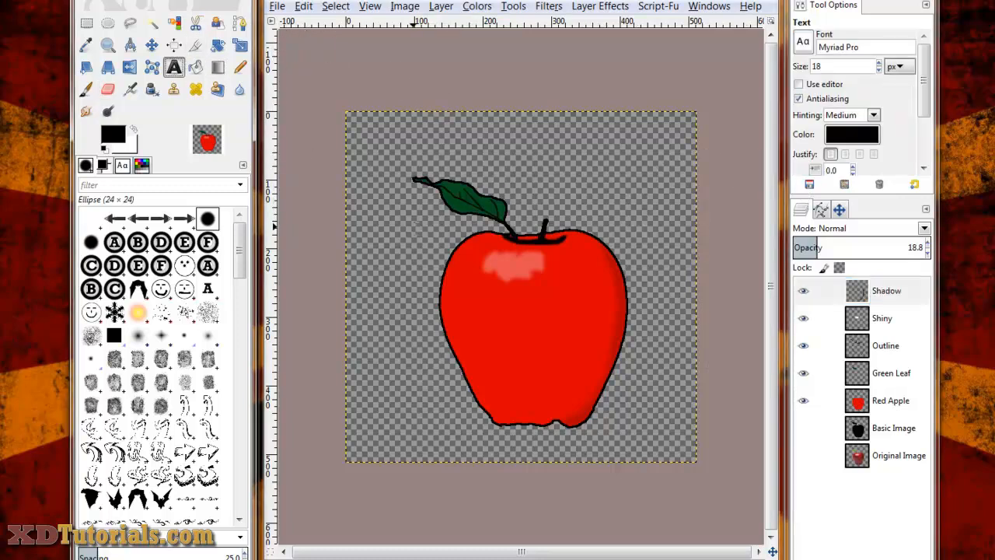
left_click_drag(407, 210, 435, 334)
left_click_drag(638, 487, 657, 453)
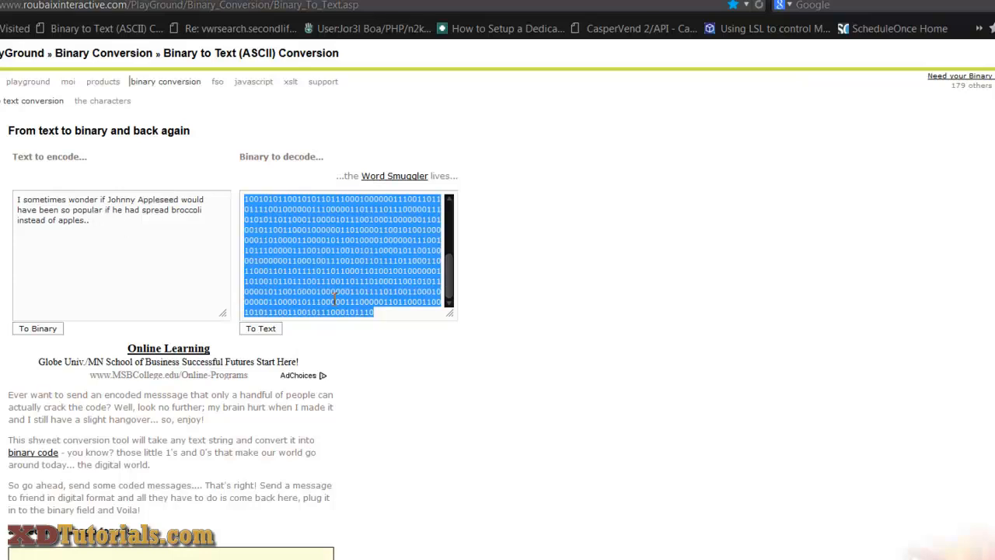
Switch to the binary conversion web page, copy the whole binary string and paste it into the text box over the apple
left_click(274, 240)
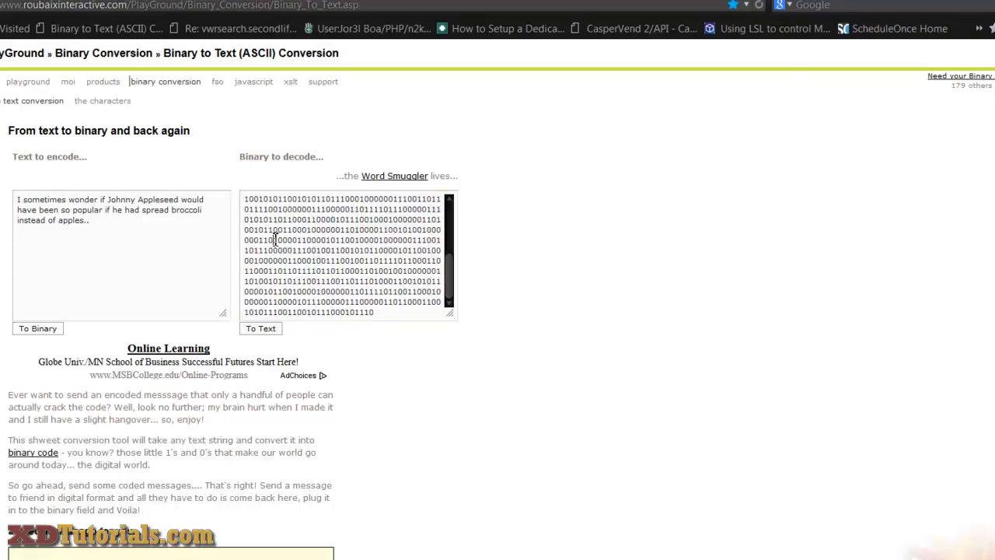
left_click_drag(368, 312, 241, 161)
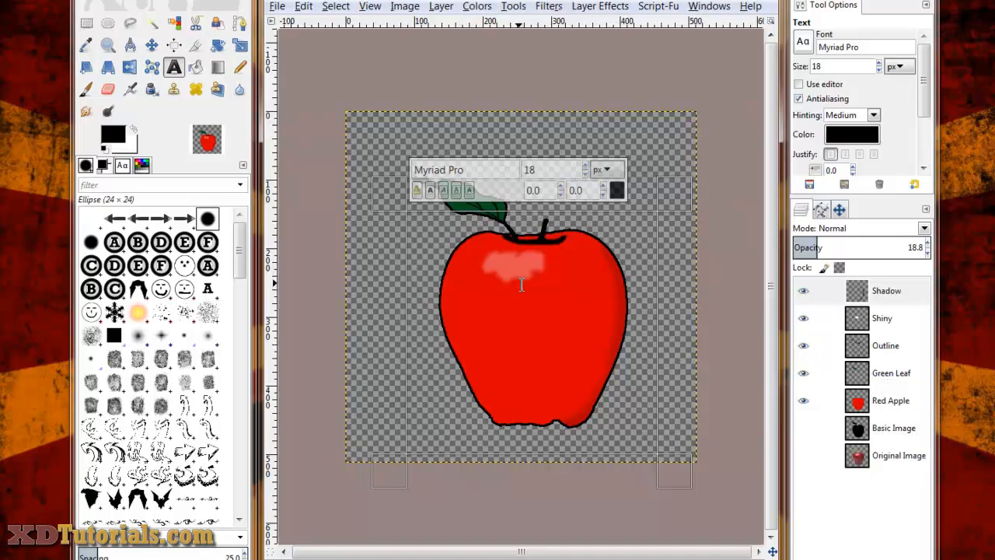
key("ctrl+v")
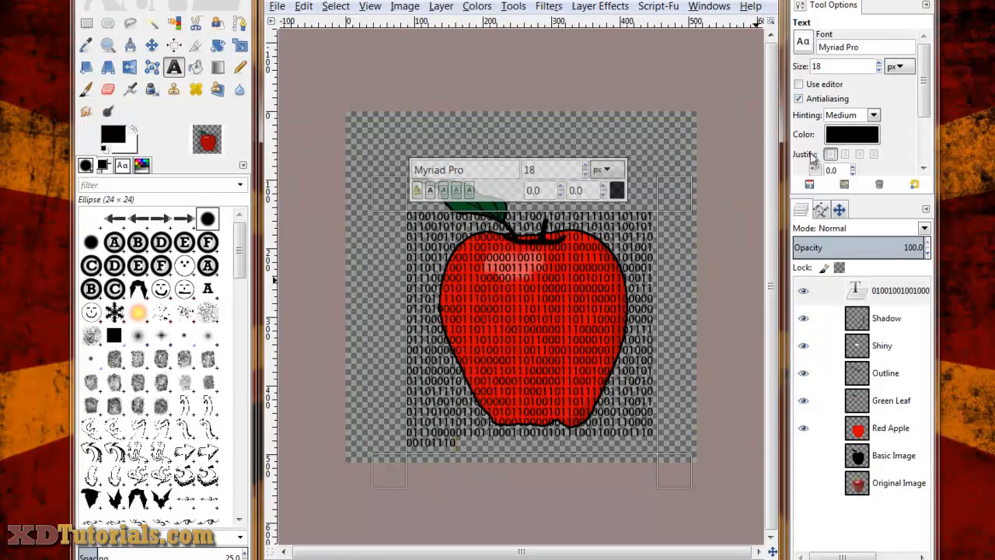
Recolour the binary text with the first dark red from the colour history and move the text block slightly down
left_click(865, 135)
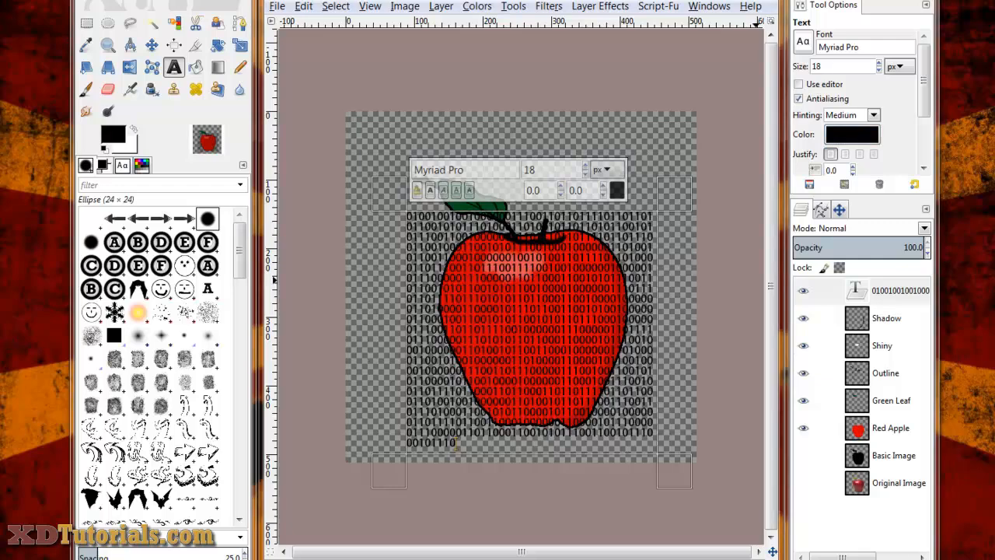
left_click_drag(365, 94, 432, 103)
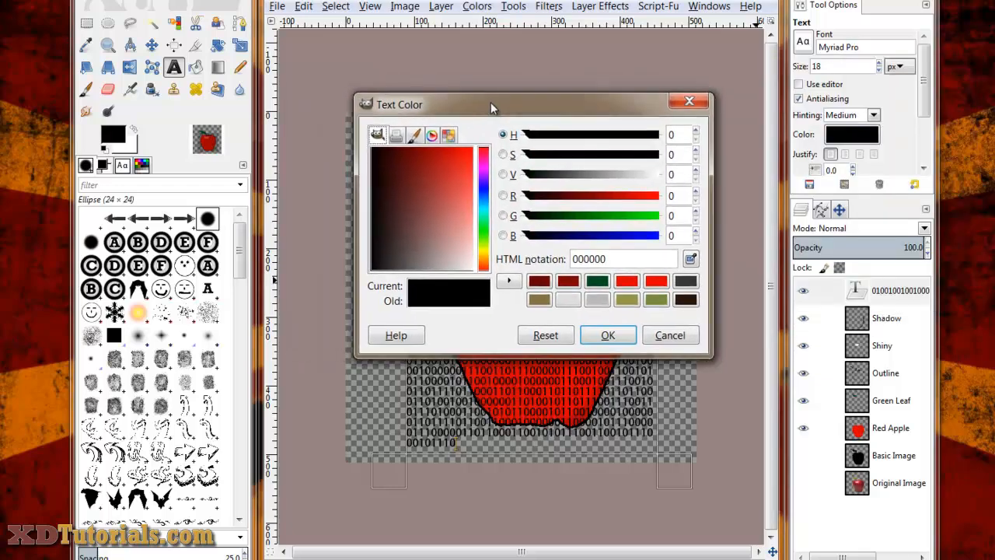
left_click(539, 281)
left_click(608, 335)
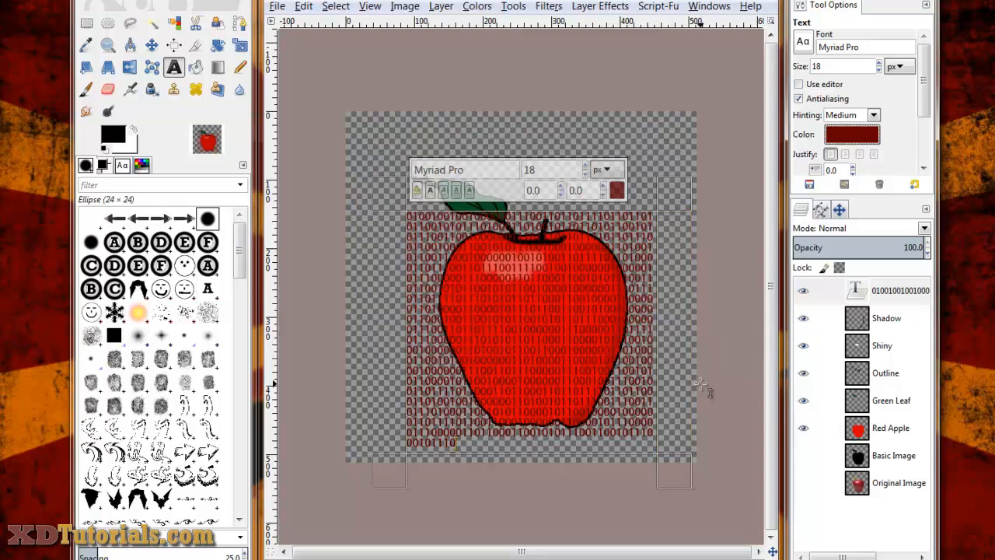
left_click(153, 47)
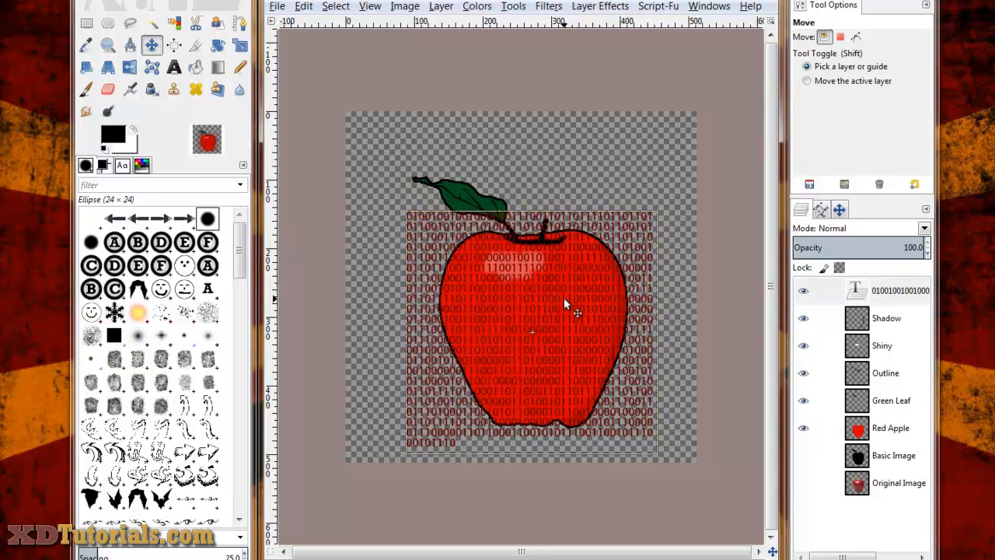
left_click_drag(564, 297, 566, 305)
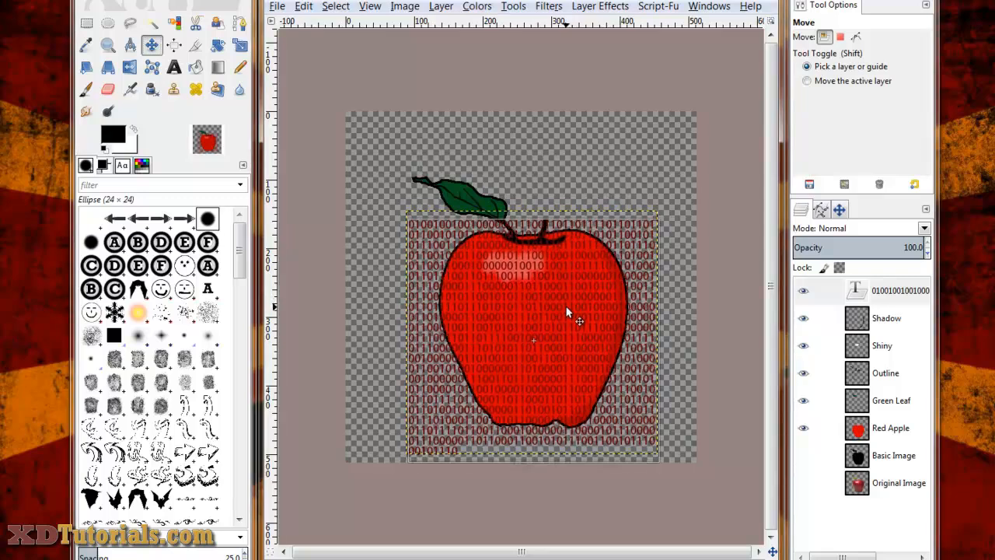
Create a 512 by 512 px layer with Transparency fill above the binary text layer
left_click(857, 292)
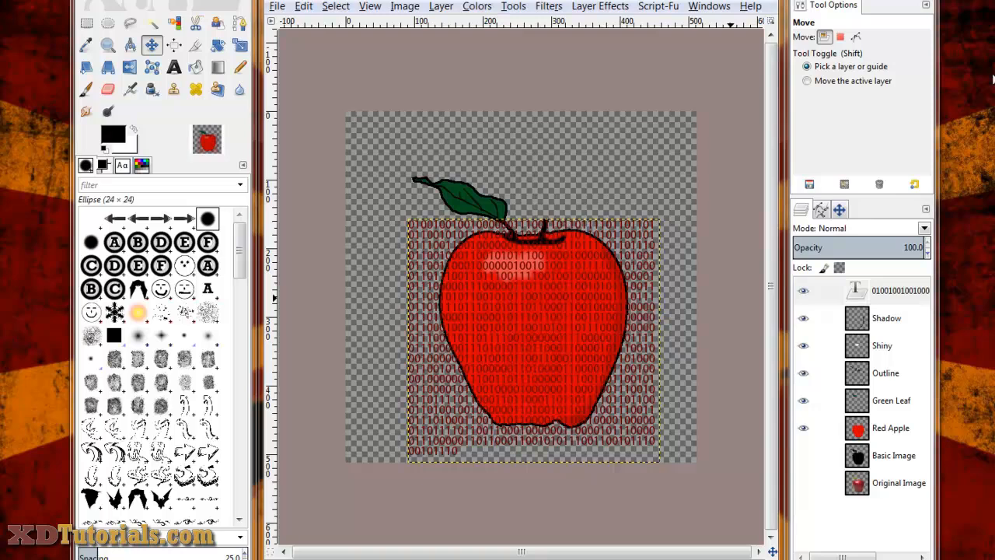
key("ctrl+shift+n")
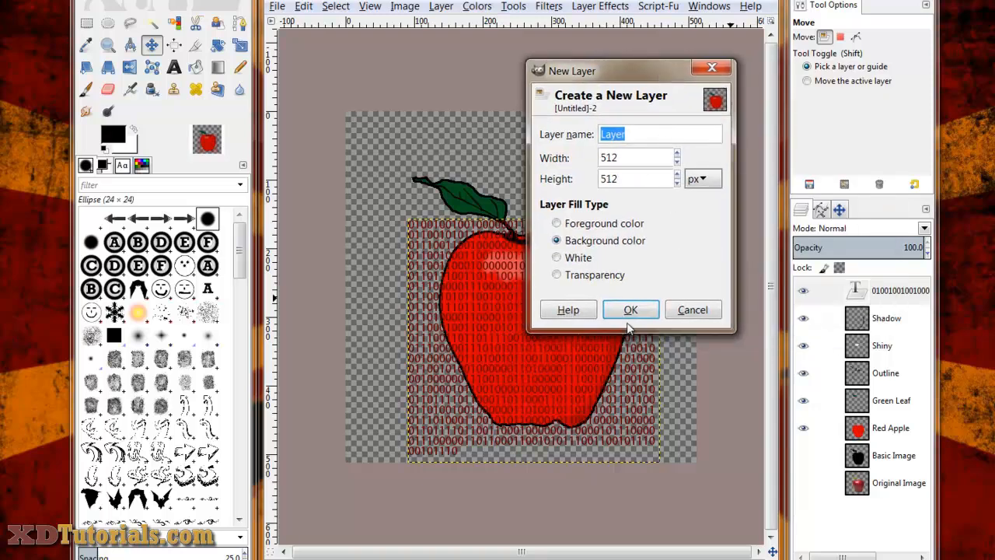
left_click(593, 275)
left_click(630, 310)
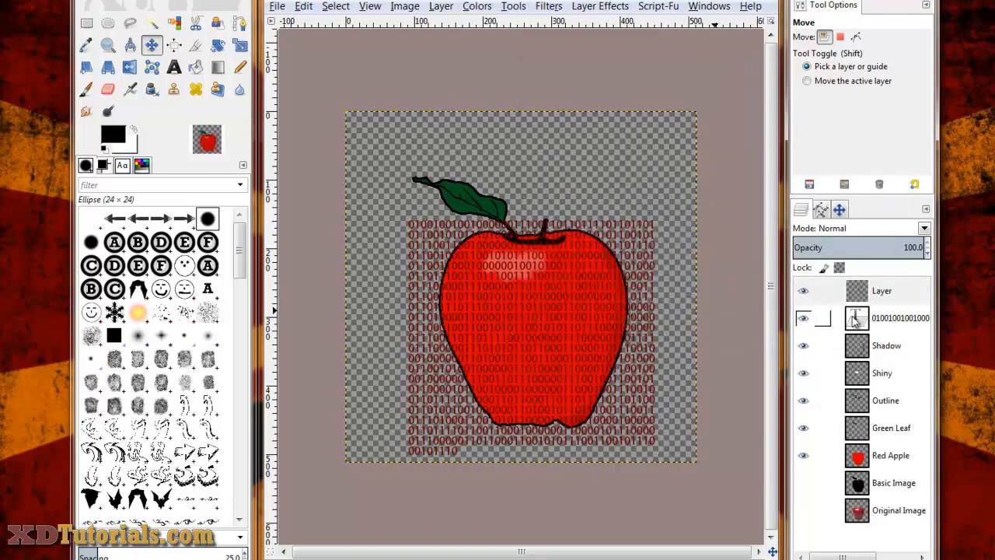
Reorder the binary text layer above the new transparent layer and merge it down into that layer
left_click(856, 321)
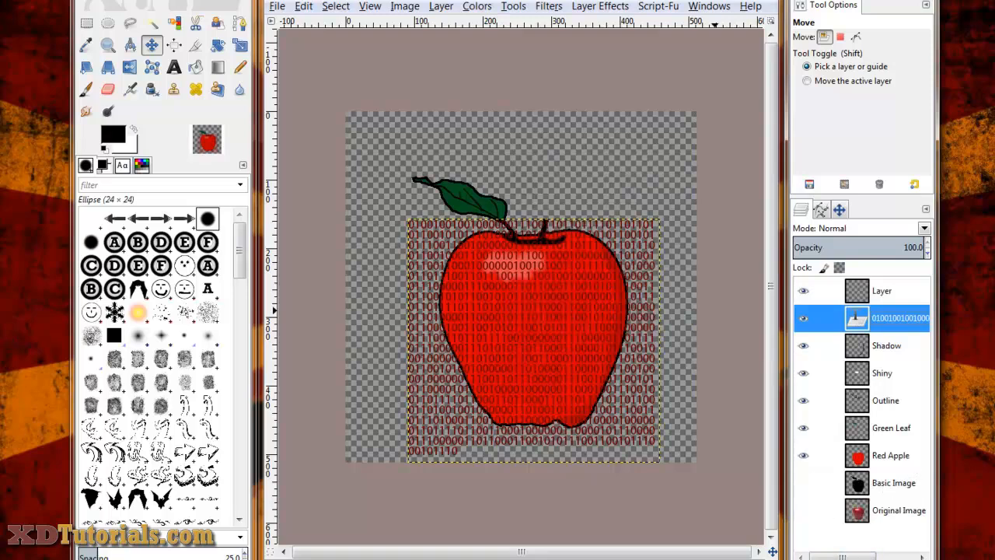
left_click_drag(857, 319, 857, 292)
right_click(855, 293)
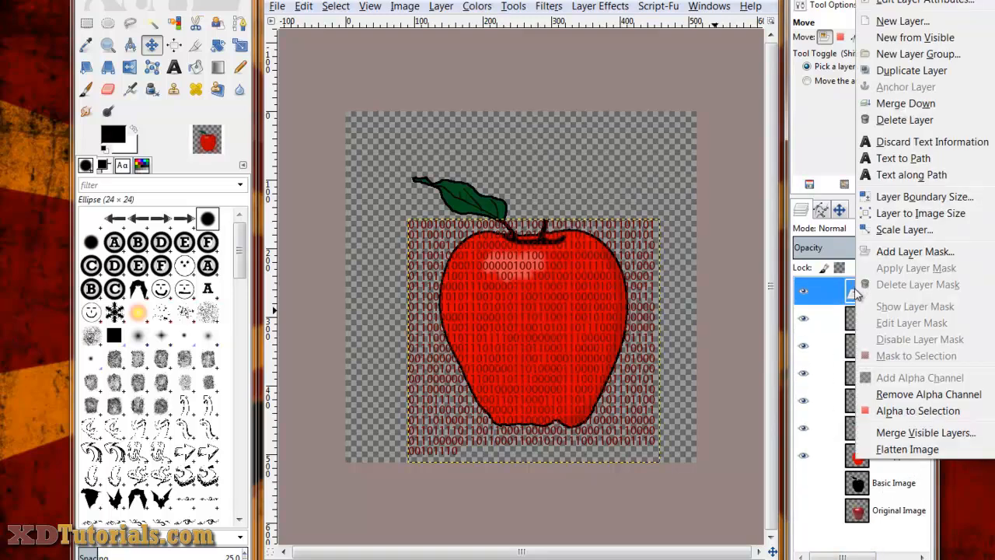
left_click(901, 104)
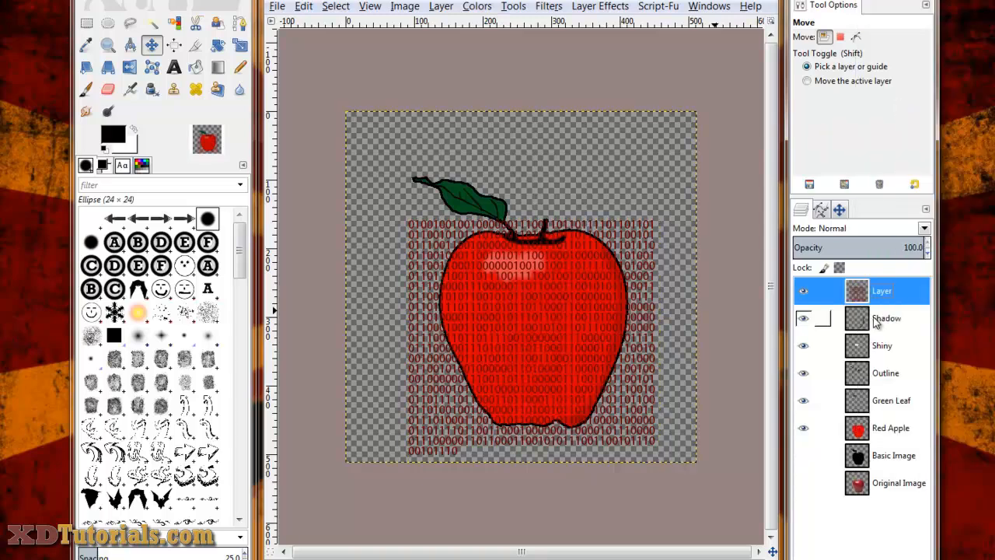
Toggle the merged text layer's visibility to compare the apple with and without the binary digits, leaving the layer shown
left_click(803, 291)
left_click(803, 291)
left_click(803, 290)
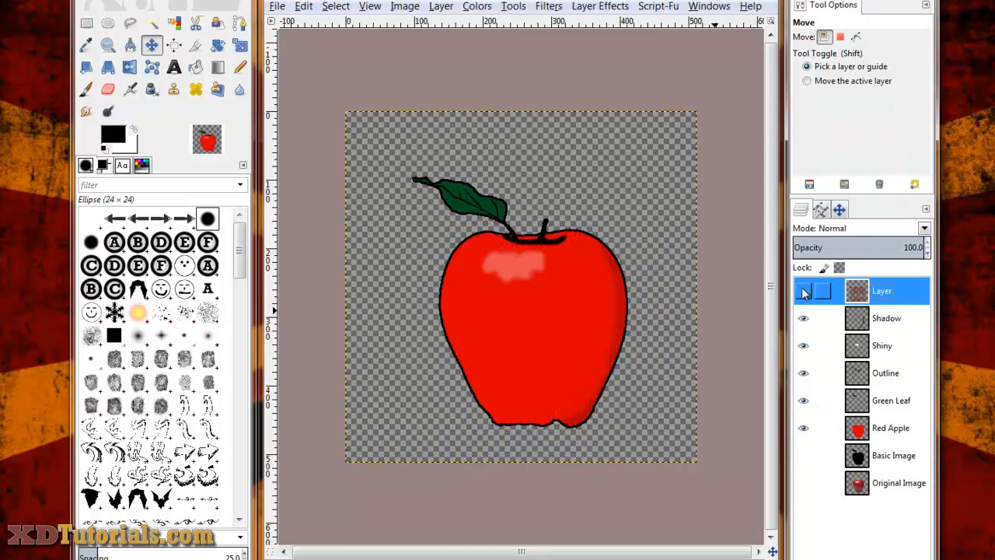
left_click(803, 291)
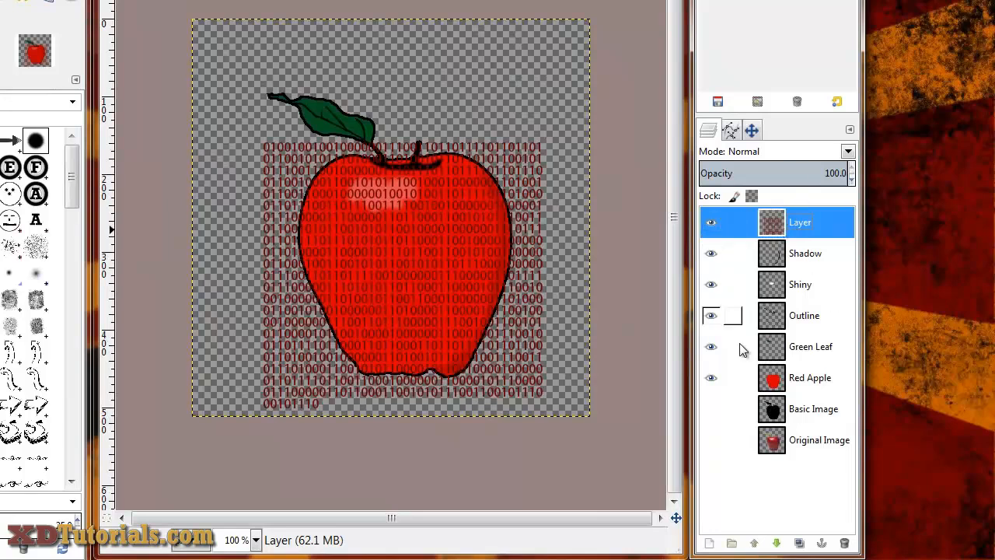
Create a selection of the whole apple shape from the Basic Image layer's alpha channel
left_click(785, 409)
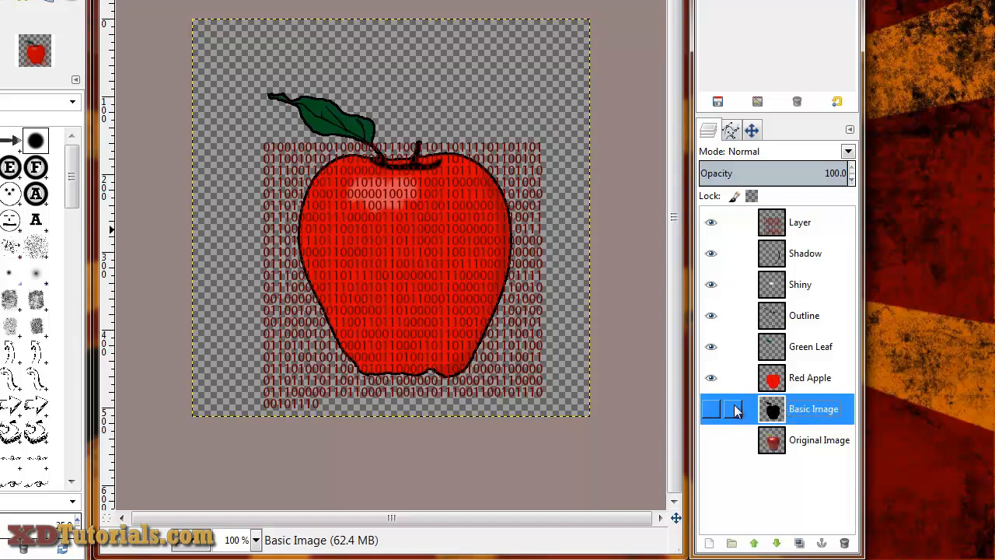
right_click(779, 414)
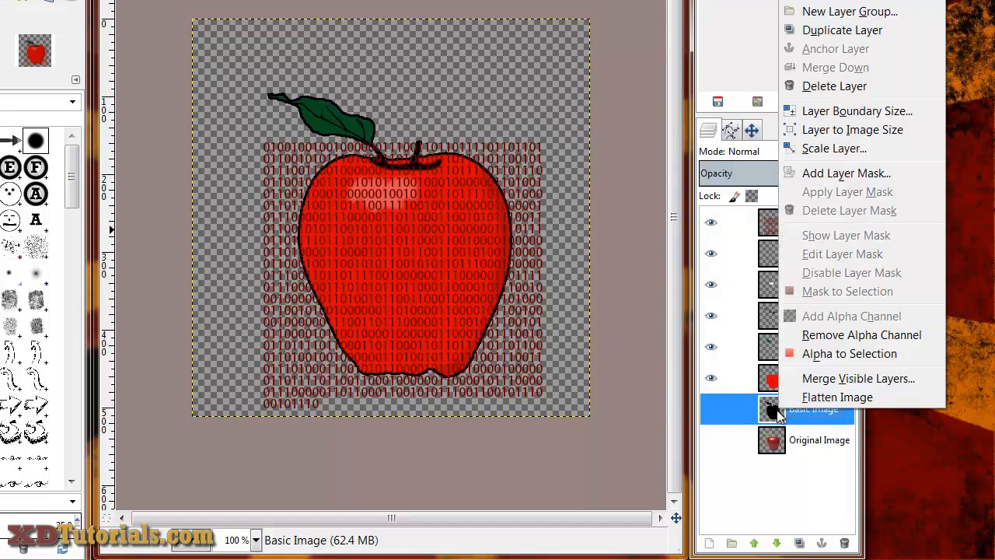
left_click(822, 357)
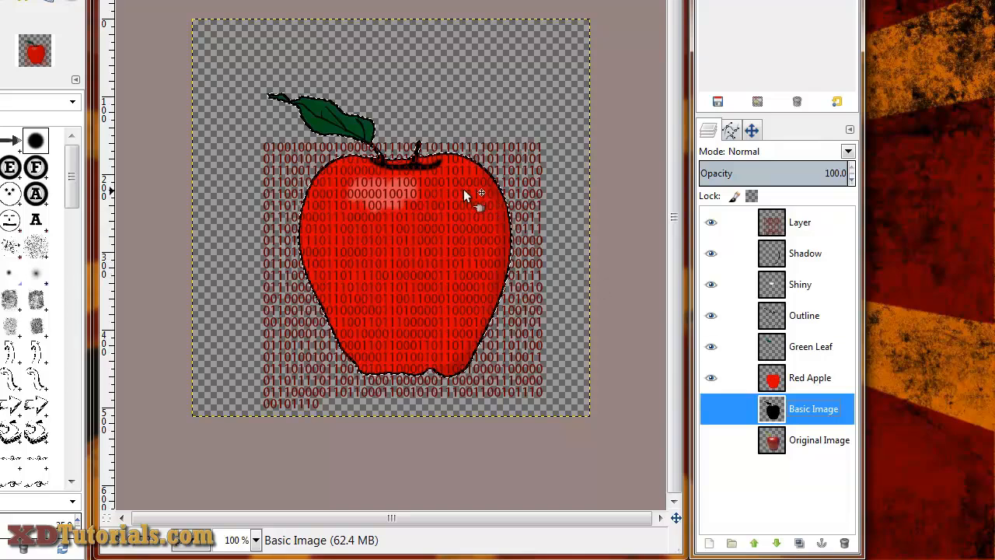
Add a layer mask initialised from Selection to the merged binary text layer and show the mask on the canvas
left_click(773, 226)
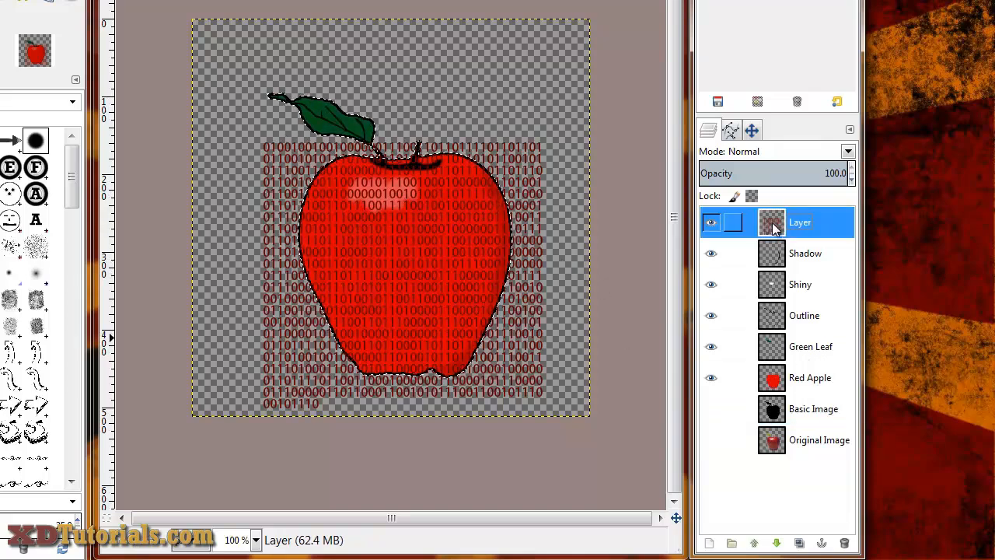
right_click(774, 226)
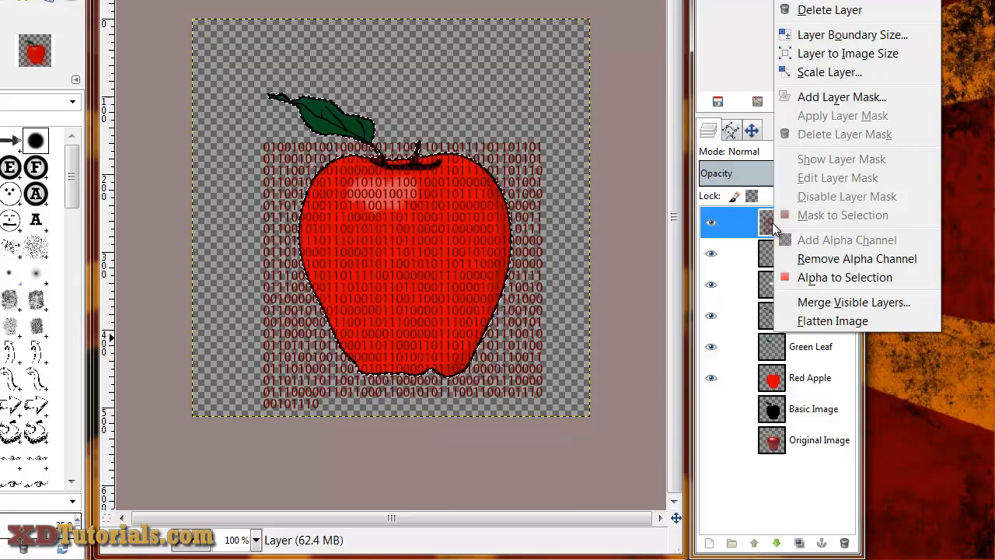
left_click(831, 101)
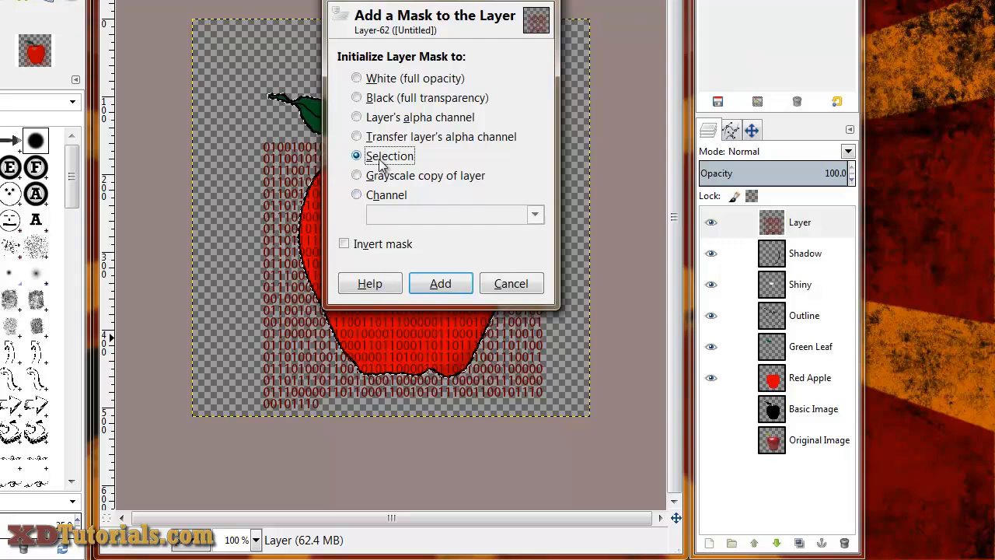
left_click(440, 283)
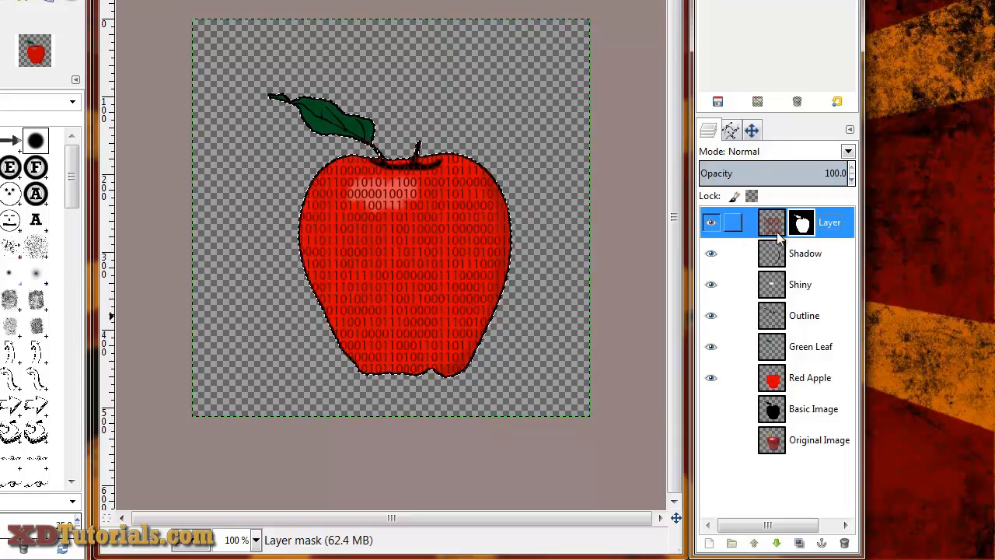
right_click(802, 224)
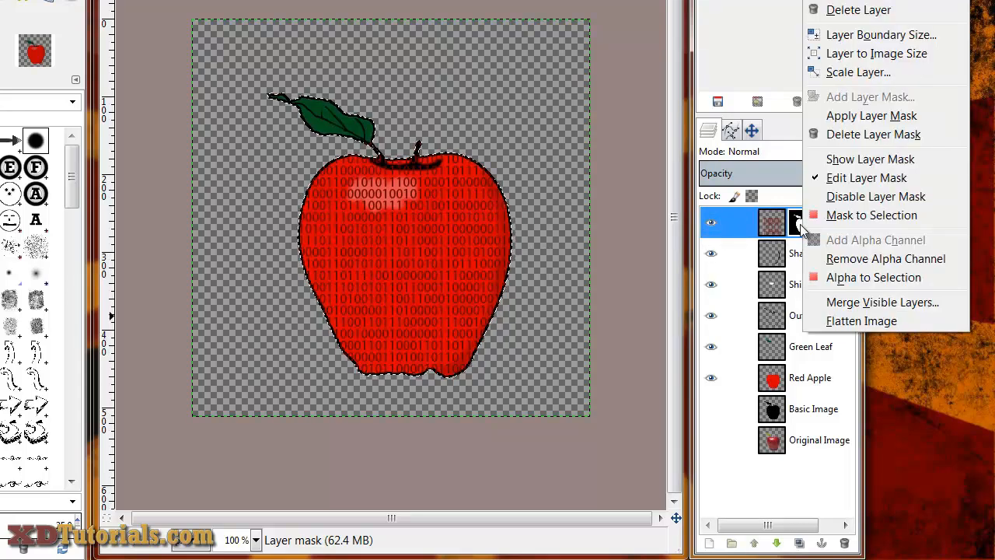
left_click(841, 159)
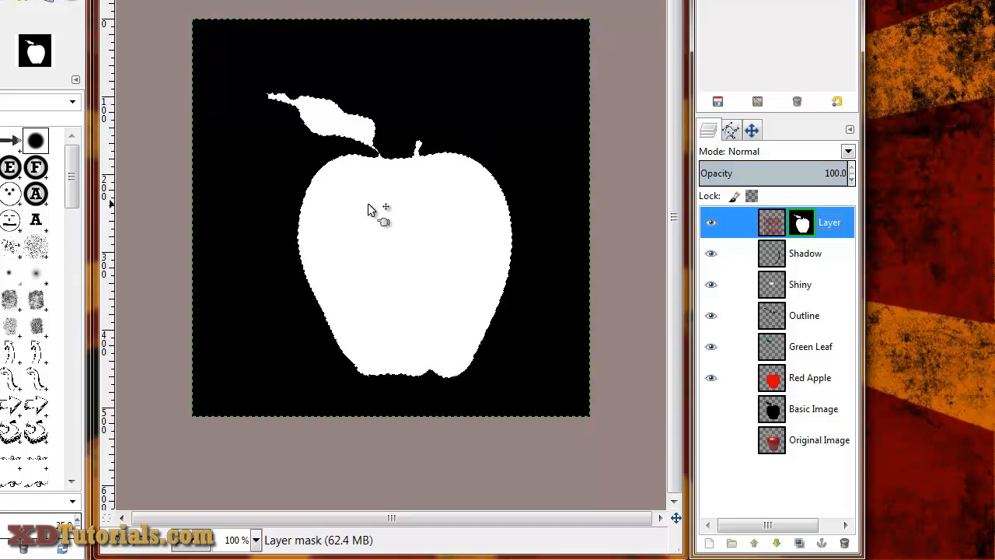
Clear the selection and paint the leaf and stem black on the layer mask with the size 46 Ellipse brush
scroll(369, 202, "up", 3)
scroll(460, 238, "down", 1)
scroll(460, 241, "down", 1)
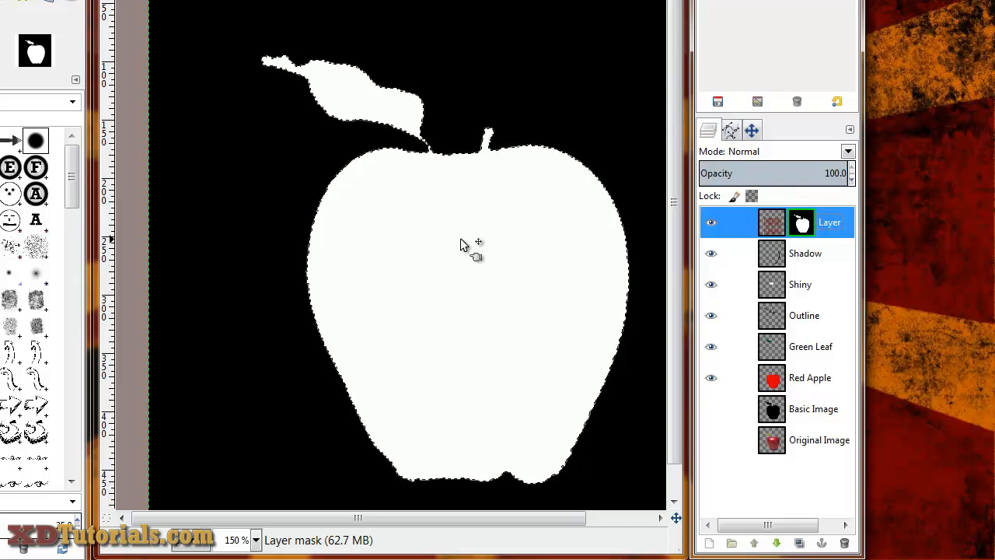
key("ctrl+shift+a")
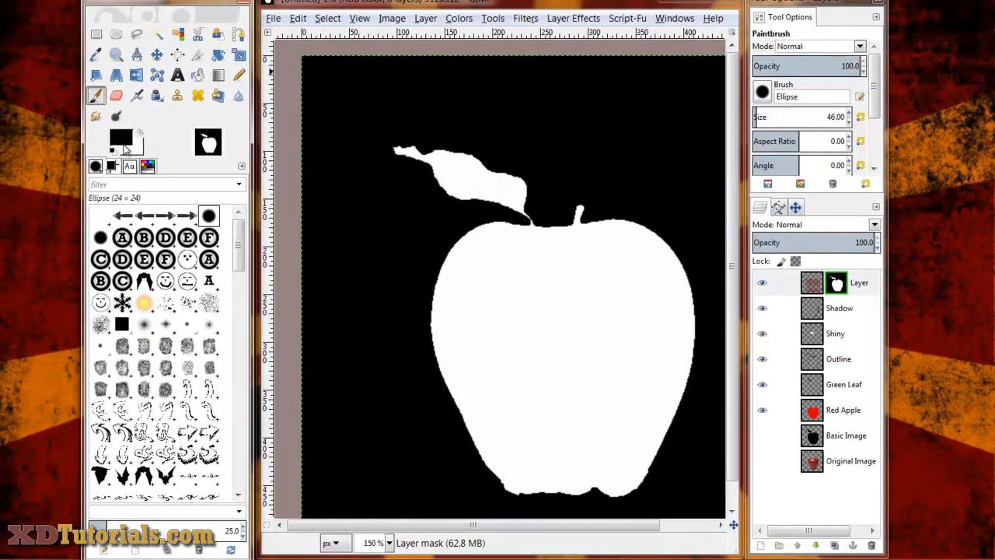
left_click(575, 206)
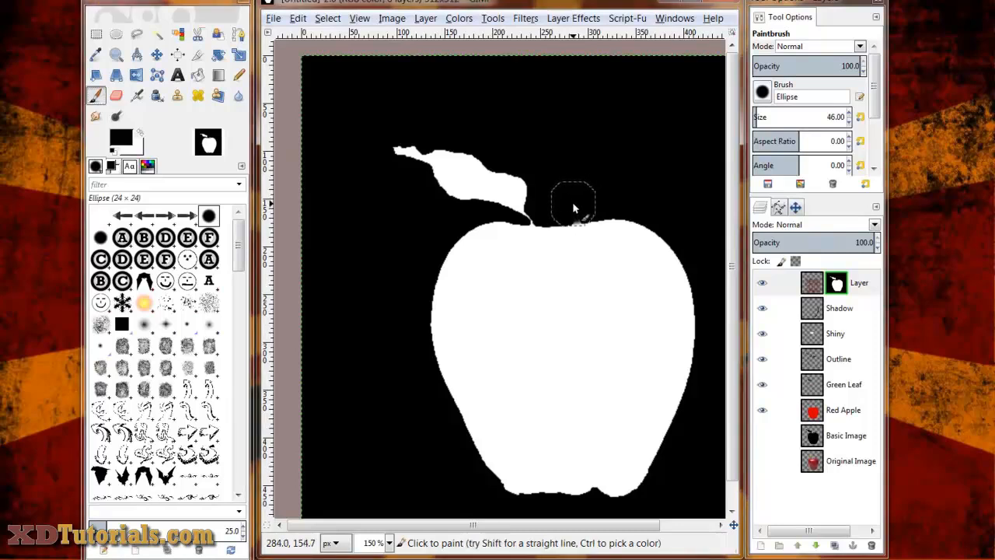
mouse_move(575, 204)
left_mouse_down()
mouse_move(527, 207)
mouse_move(538, 207)
mouse_move(533, 195)
mouse_move(504, 198)
mouse_move(511, 183)
mouse_move(460, 191)
mouse_move(463, 149)
mouse_move(474, 172)
mouse_move(403, 160)
left_mouse_up()
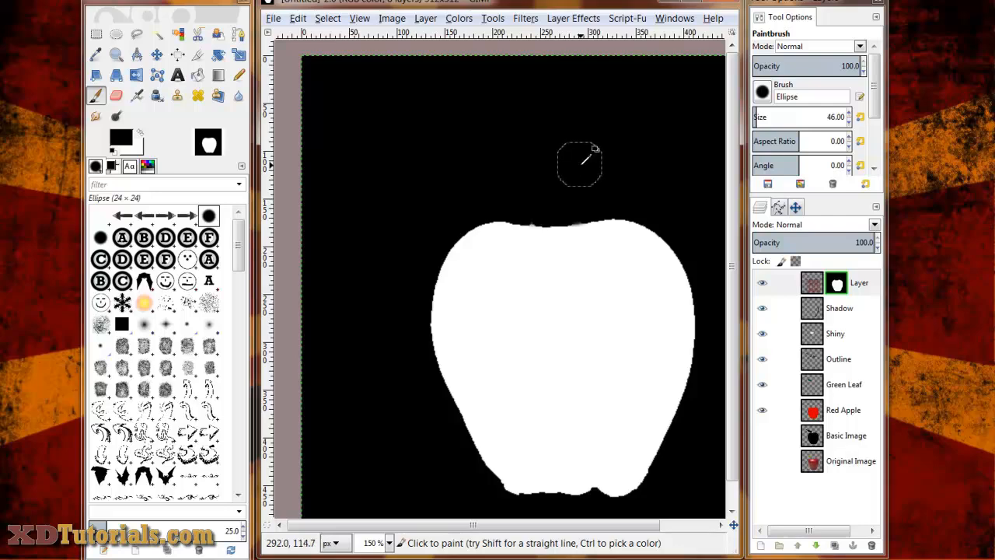
Turn off Show Layer Mask for the binary text layer so the canvas displays the full image
scroll(584, 166, "down", 3, "ctrl")
scroll(530, 299, "up", 4, "ctrl")
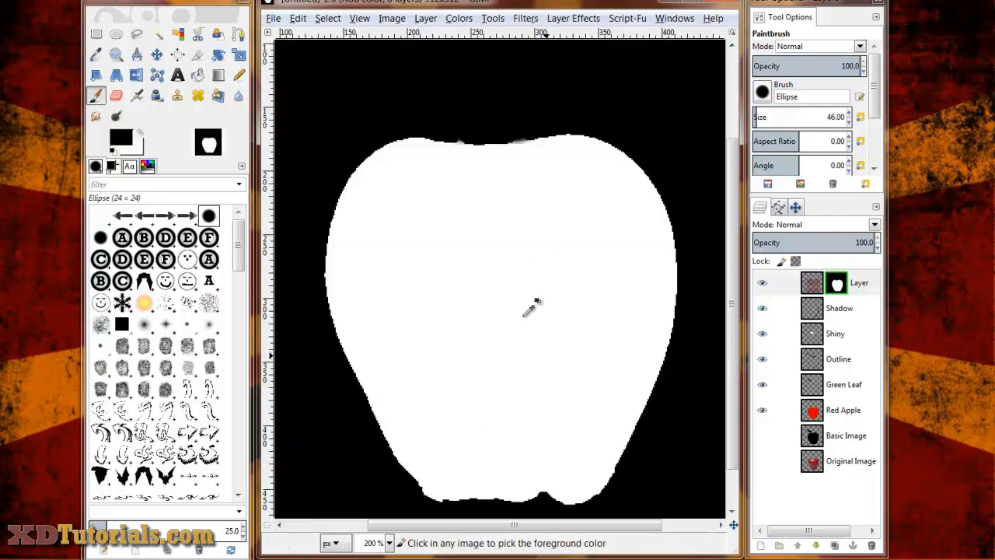
scroll(536, 263, "down", 2, "ctrl")
scroll(523, 266, "up", 1, "ctrl")
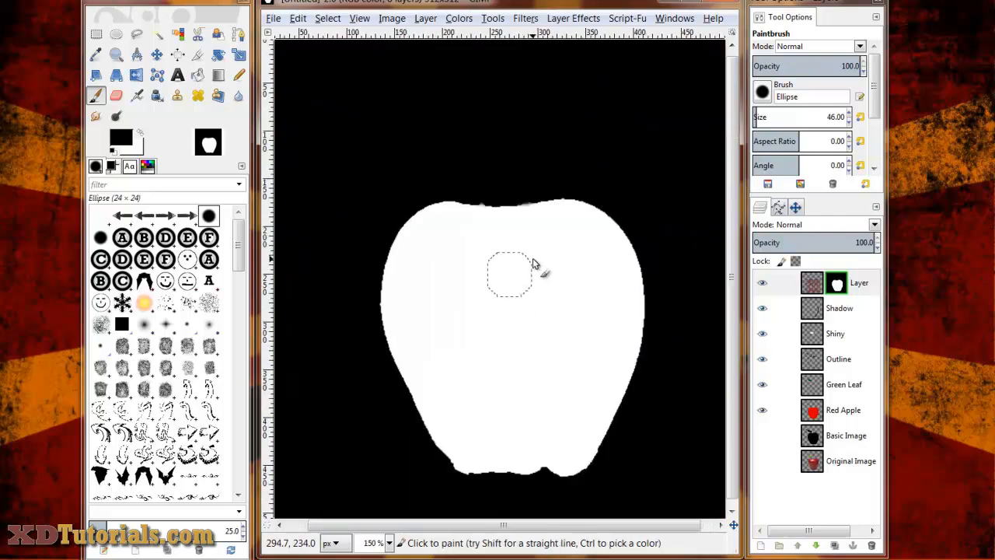
left_click(808, 286)
right_click(812, 284)
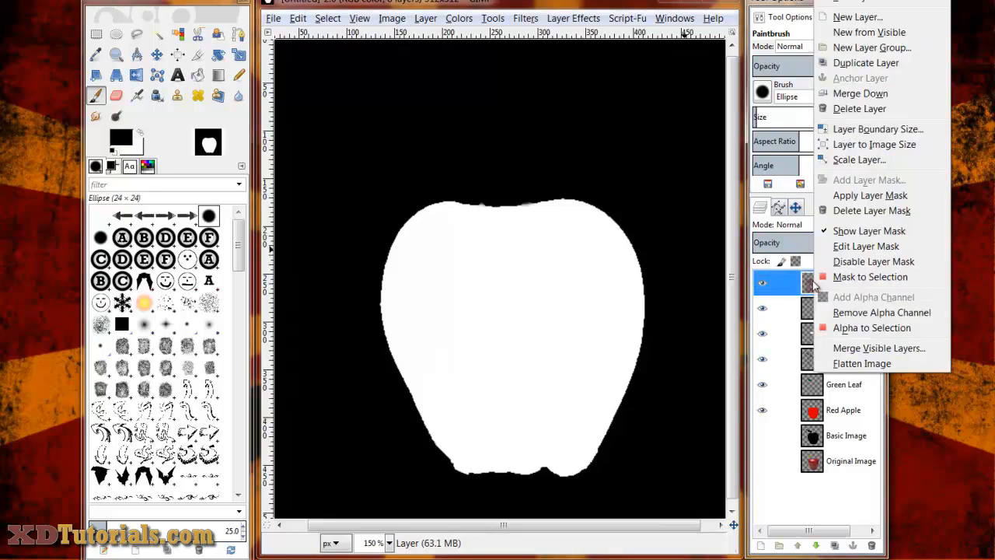
left_click(839, 232)
Move the masked binary text layer down the stack to directly below the Outline layer
scroll(590, 256, "down", 1, "ctrl")
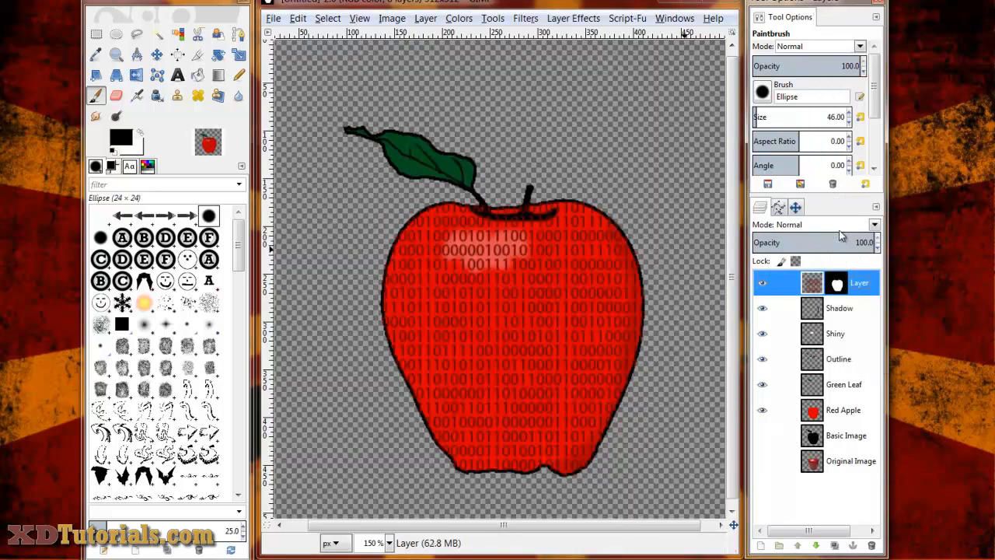
scroll(537, 288, "down", 1, "ctrl")
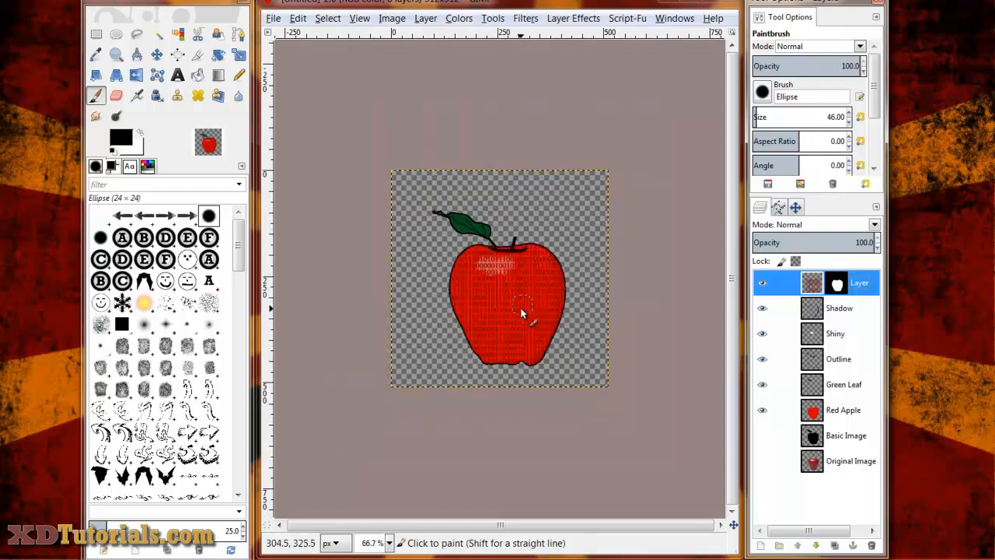
scroll(517, 295, "up", 3, "ctrl")
scroll(522, 296, "down", 1)
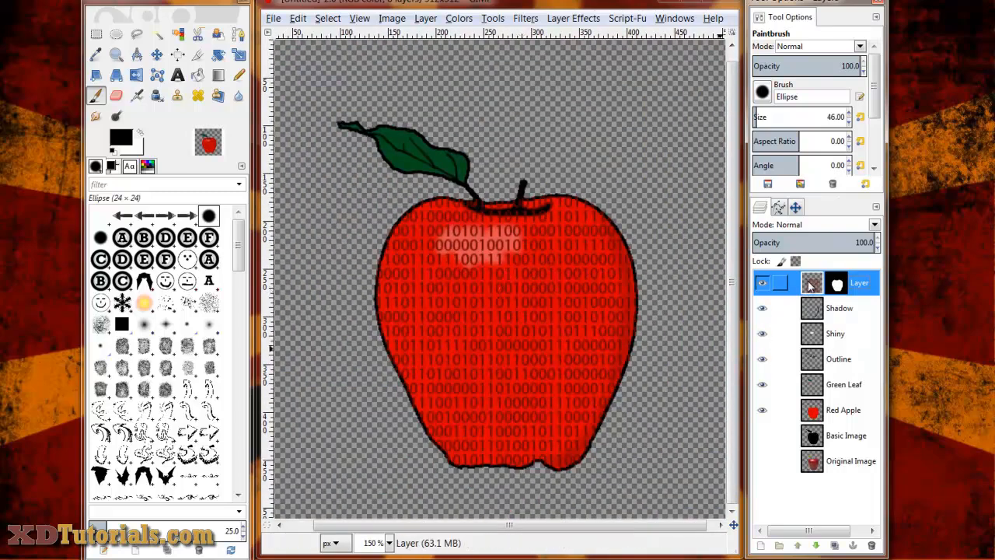
scroll(524, 200, "up", 2, "ctrl")
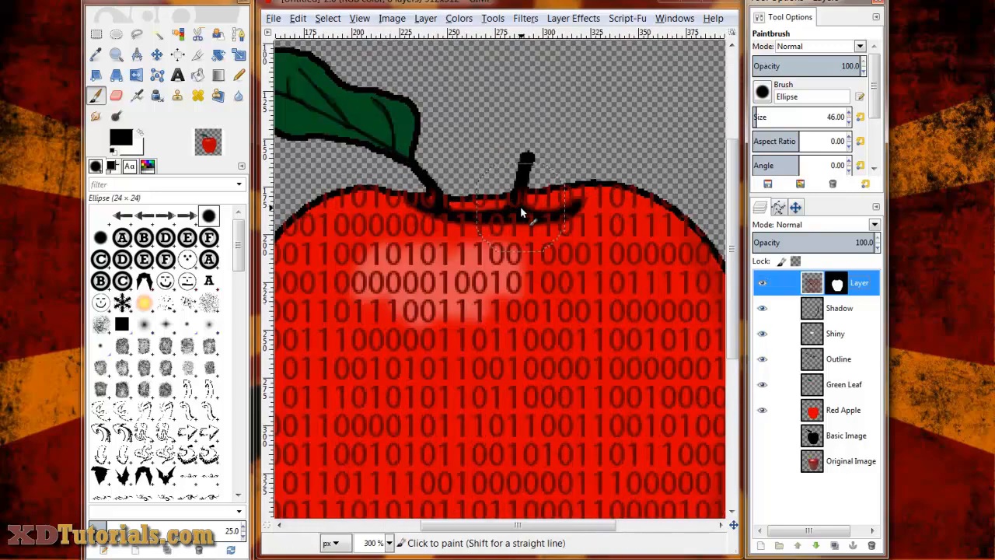
scroll(524, 199, "down", 1, "ctrl")
scroll(549, 275, "down", 1, "ctrl")
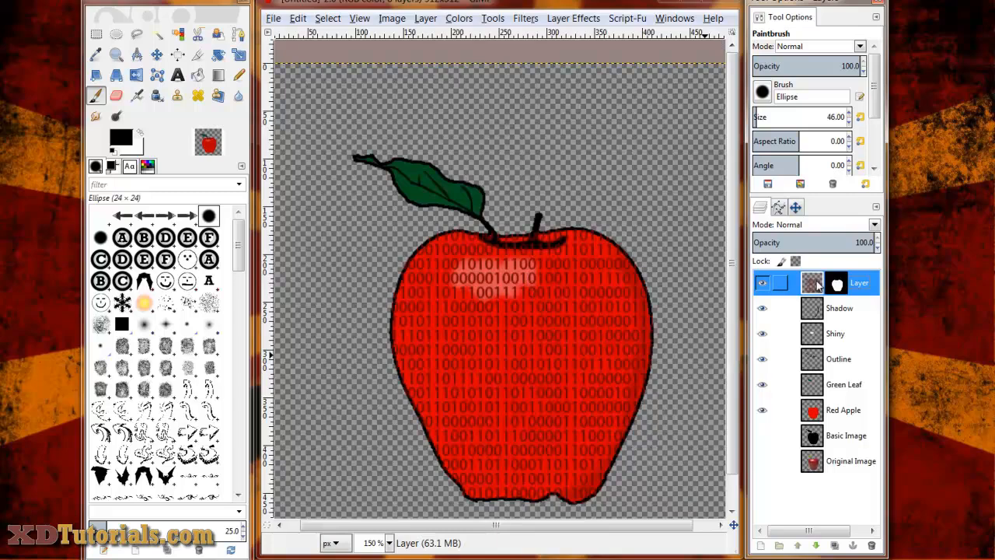
left_click(815, 545)
left_click(815, 545)
left_click(815, 546)
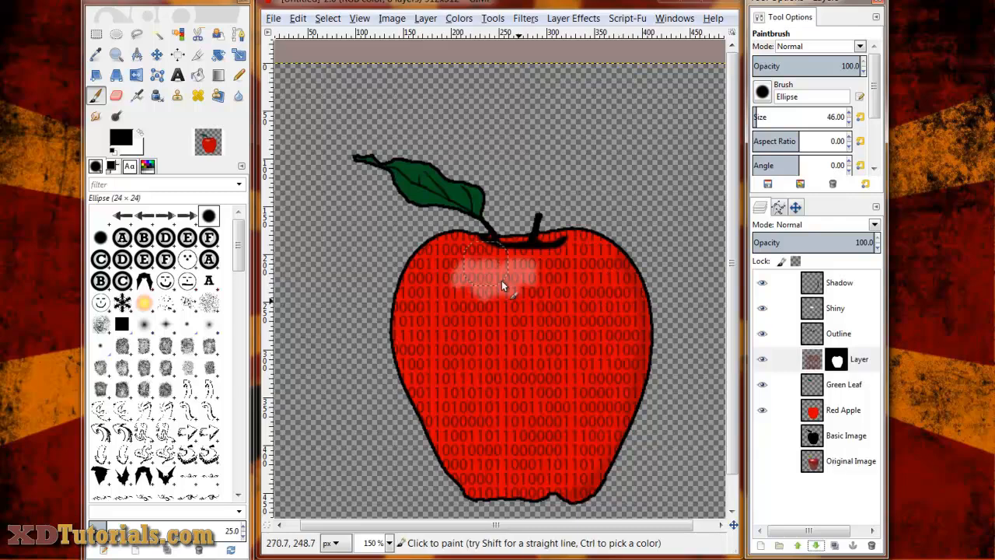
Toggle the Red Apple layer's visibility to compare the digits with and without the red fill, leaving the layer hidden
scroll(509, 396, "down", 3)
scroll(506, 398, "up", 2)
scroll(506, 398, "up", 1)
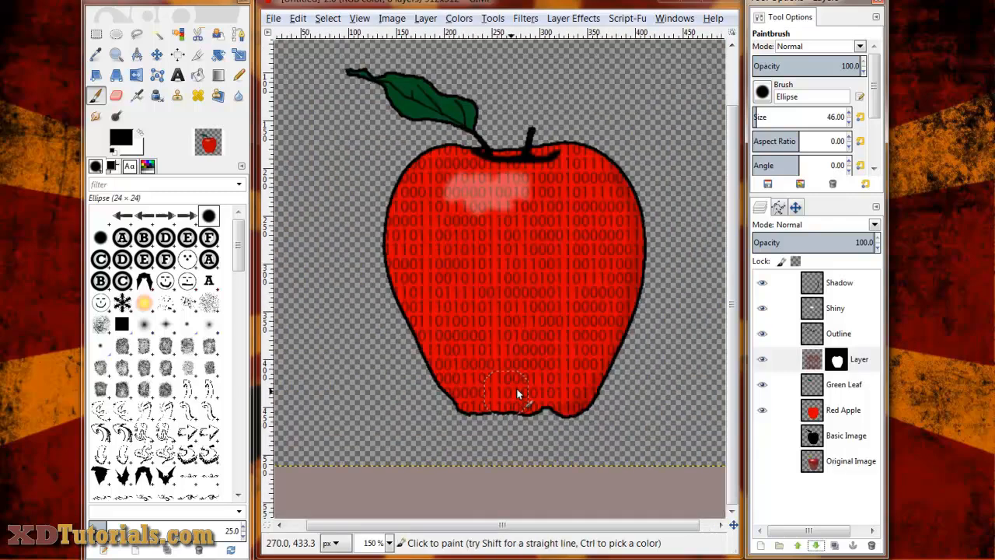
left_click(763, 411)
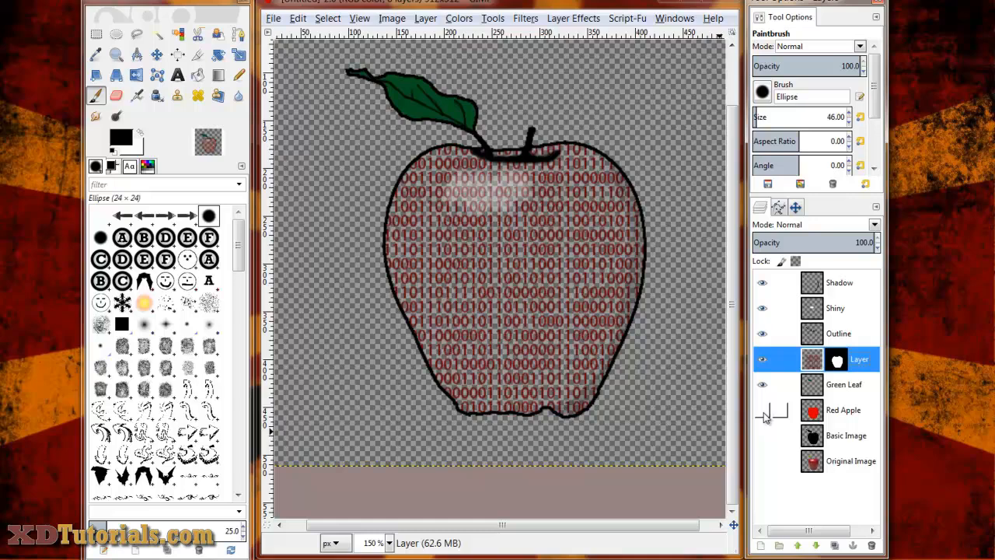
left_click(763, 412)
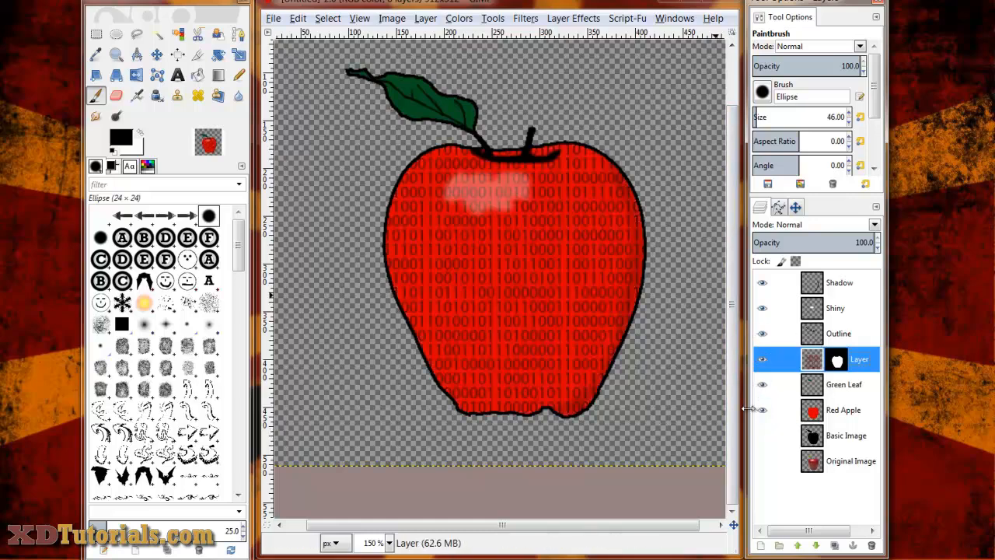
left_click(761, 410)
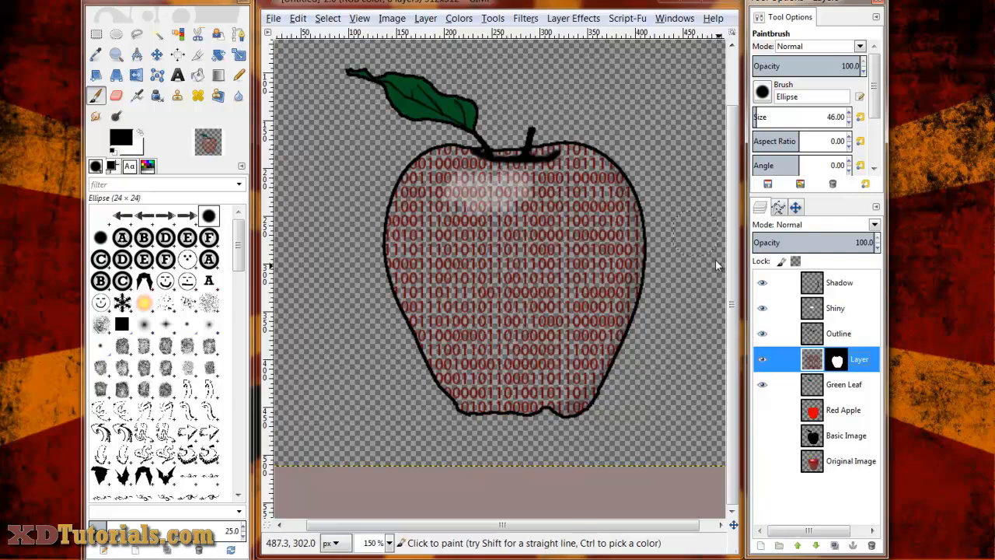
Duplicate the Outline layer and hide the original, keeping the copy shown
left_click(805, 332)
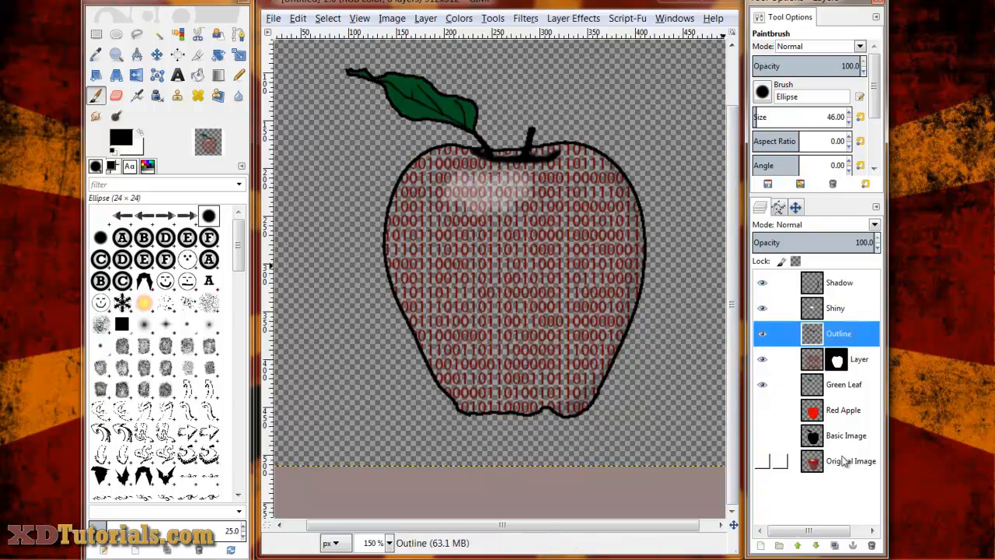
left_click(833, 546)
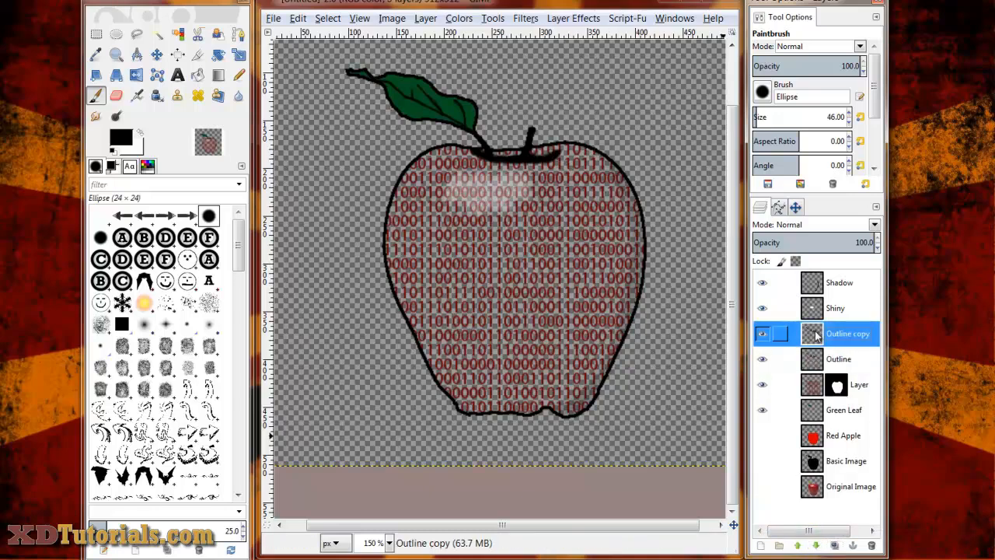
left_click(762, 360)
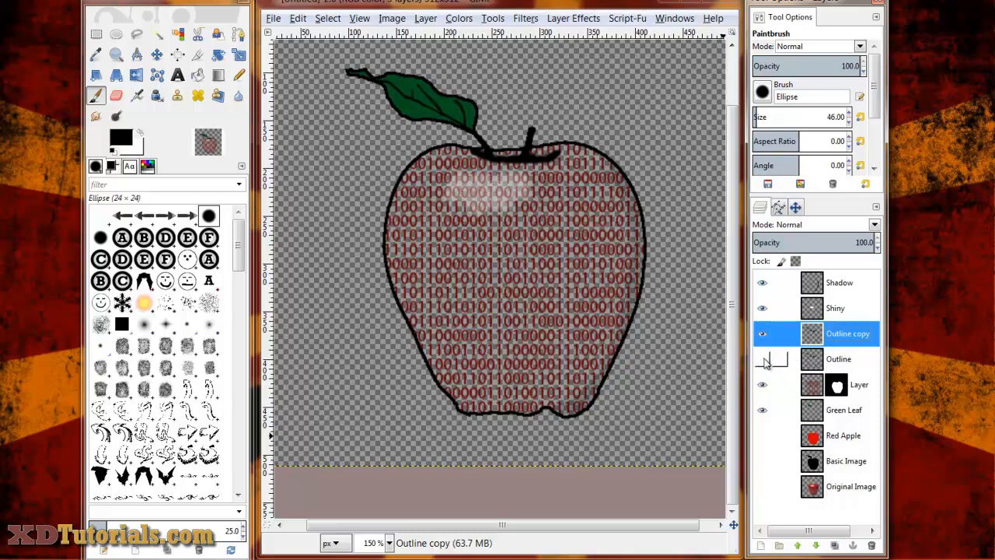
Move the hidden original Outline layer down the stack to directly below the Red Apple layer
left_click(815, 362)
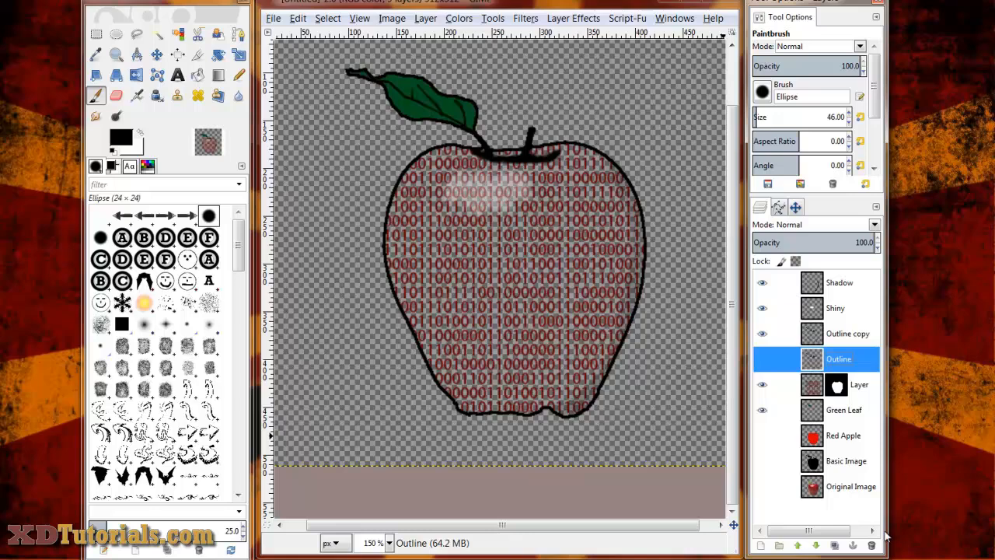
left_click(815, 546)
left_click(815, 546)
left_click(816, 545)
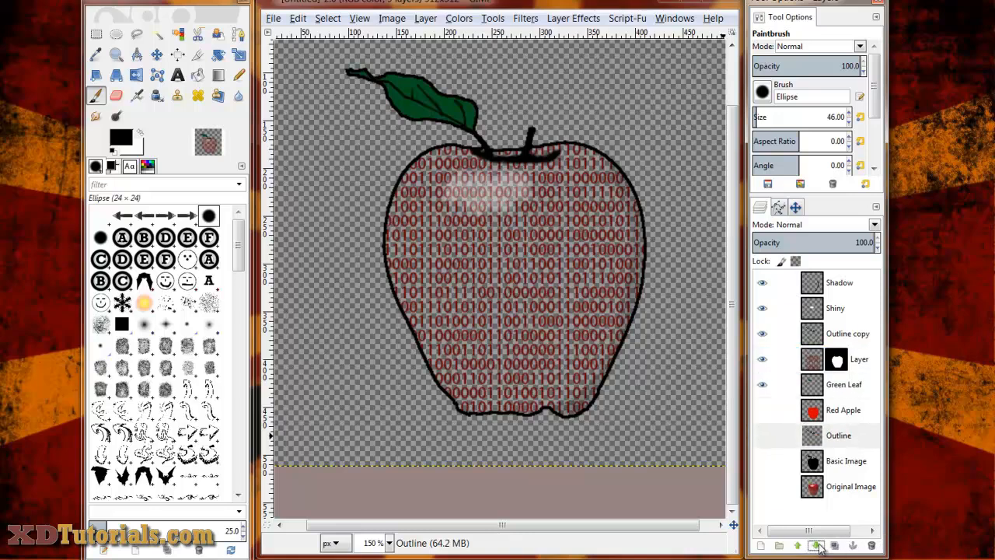
On the Outline copy layer, erase the apple's upper outline beside the stem with a size 13 Eraser
left_click(808, 334)
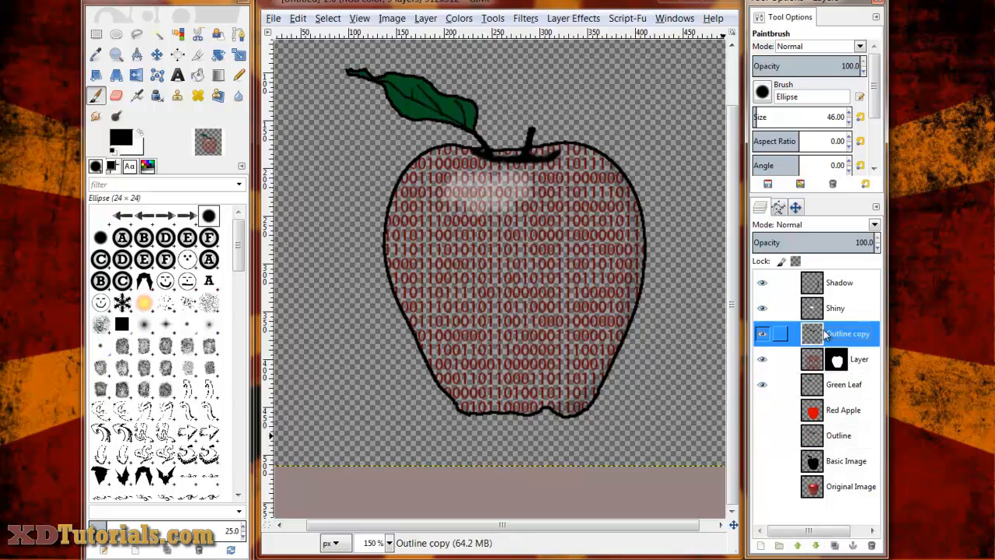
scroll(548, 156, "up", 5, "ctrl")
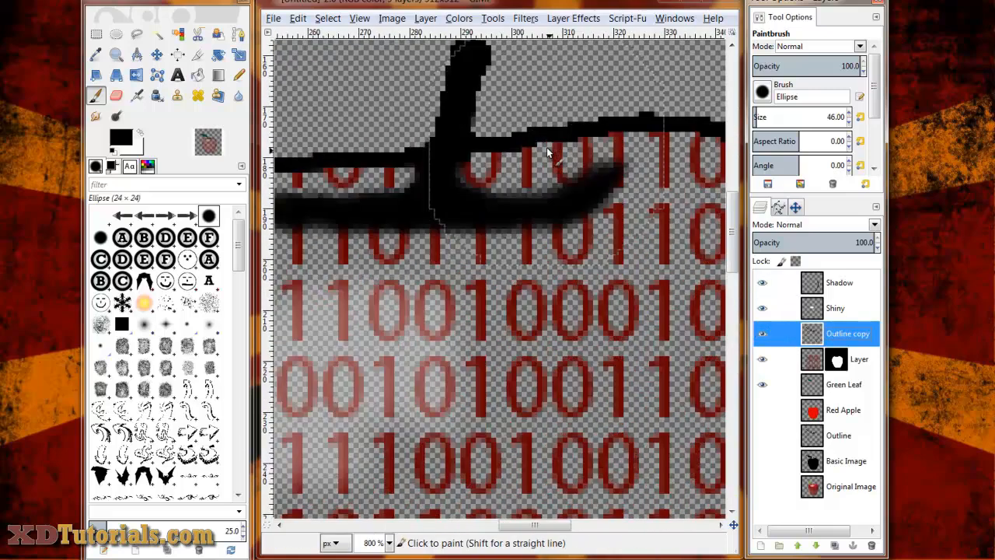
left_click(116, 95)
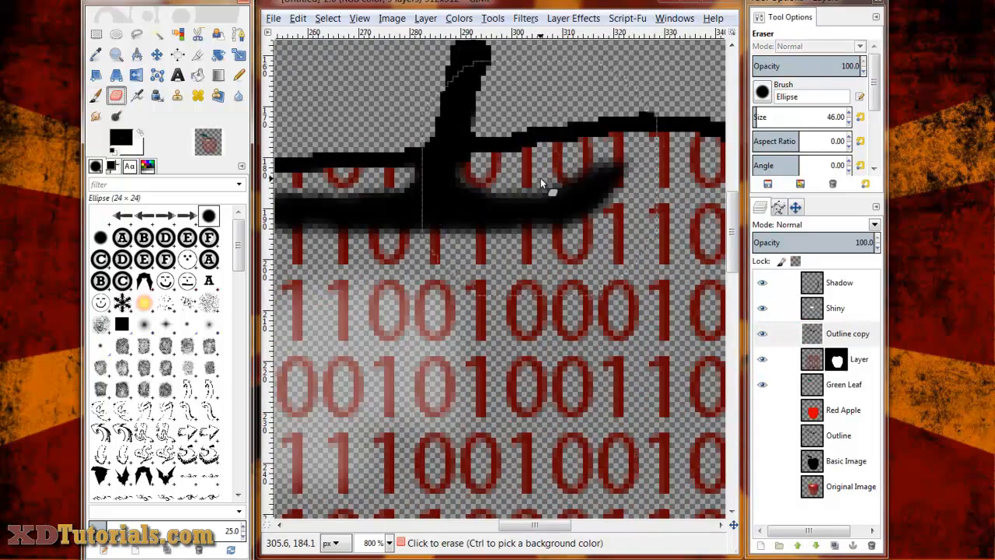
key("bracketleft")
key("bracketleft")
key("bracketleft")
key("bracketleft")
key("bracketleft")
key("bracketleft")
key("bracketleft")
key("bracketleft")
key("bracketleft")
key("bracketleft")
key("bracketleft")
key("bracketleft")
key("bracketleft")
key("bracketleft")
key("bracketleft")
key("bracketleft")
key("bracketleft")
key("bracketleft")
key("bracketleft")
key("bracketleft")
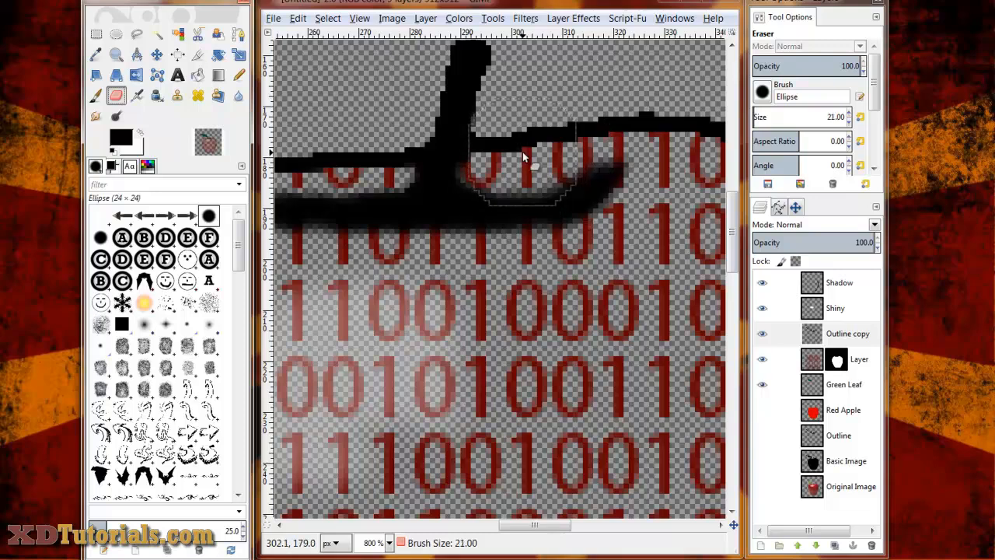
key("bracketleft")
key("bracketleft")
key("bracketleft")
key("bracketleft")
key("bracketleft")
left_click(506, 146)
left_click(506, 145)
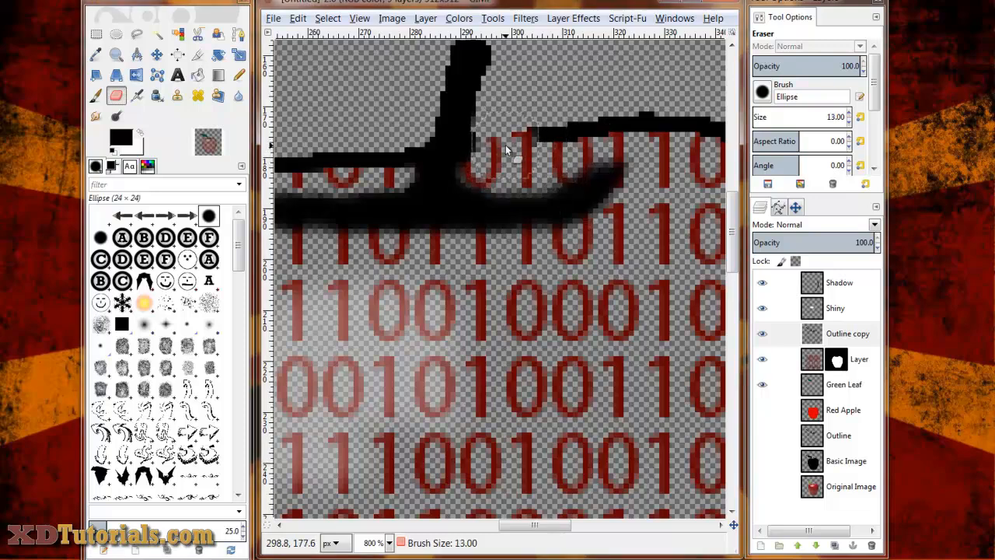
left_click(506, 146)
mouse_move(533, 140)
left_mouse_down()
mouse_move(395, 143)
mouse_move(387, 155)
mouse_move(332, 163)
mouse_move(637, 179)
left_mouse_up()
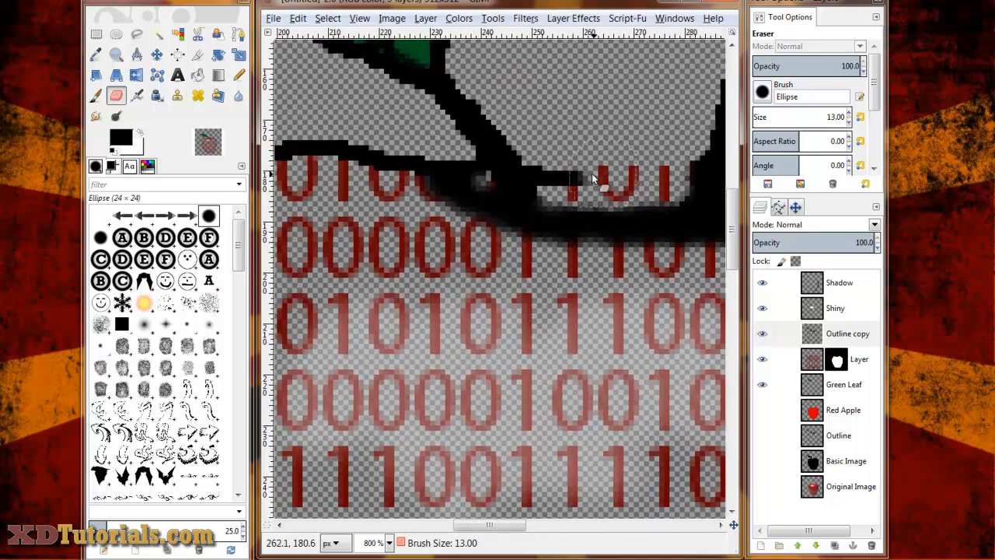
Erase the outline between the stem and leaf stalk, and past the stalk with the Eraser reduced to size 9
left_click(580, 173)
left_click(576, 173)
left_click(565, 169)
left_click(564, 168)
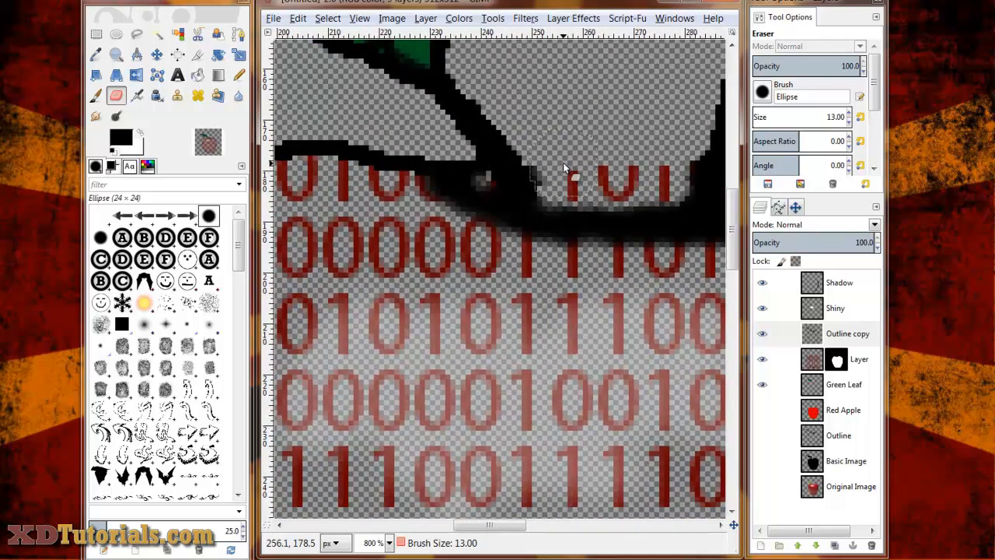
key("bracketleft")
key("bracketleft")
key("bracketleft")
key("bracketleft")
mouse_move(437, 152)
left_mouse_down()
mouse_move(691, 162)
mouse_move(666, 180)
mouse_move(501, 161)
mouse_move(517, 175)
left_mouse_up()
scroll(570, 296, "down", 5)
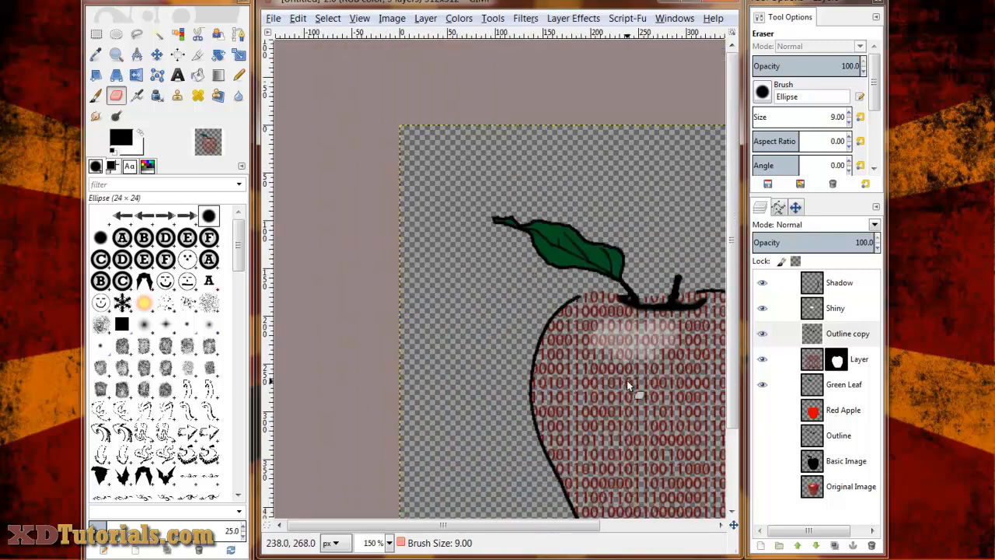
Enlarge the Eraser to size 49 and erase the remaining outline around the apple's body, keeping the leaf and stem
mouse_move(633, 389)
left_mouse_down()
mouse_move(612, 332)
mouse_move(505, 234)
mouse_move(494, 247)
left_mouse_up()
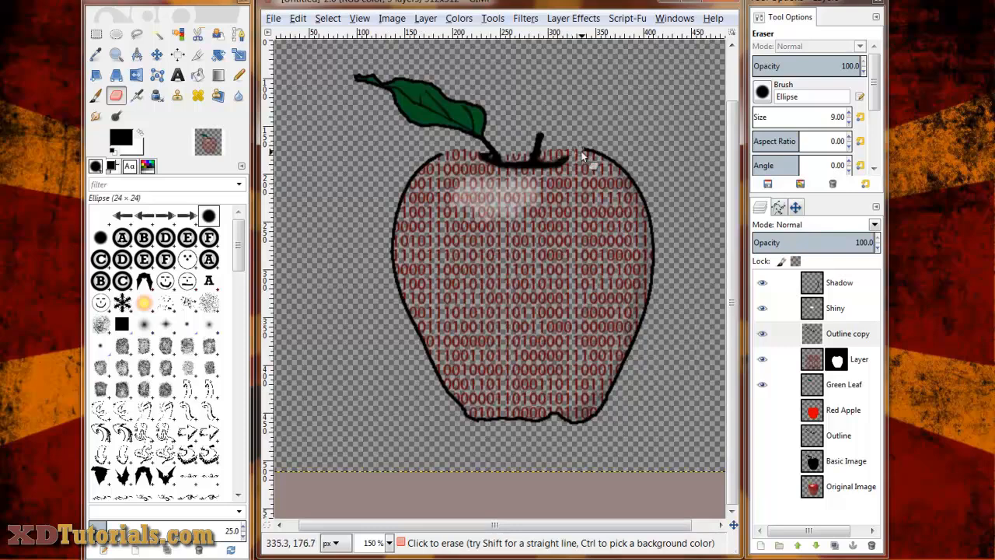
key("bracketright")
key("bracketright")
key("bracketright")
key("bracketright")
key("bracketright")
key("bracketright")
key("bracketright")
key("bracketright")
key("bracketright")
key("bracketright")
key("bracketright")
key("bracketright")
key("bracketright")
key("bracketright")
key("bracketright")
key("bracketright")
key("bracketright")
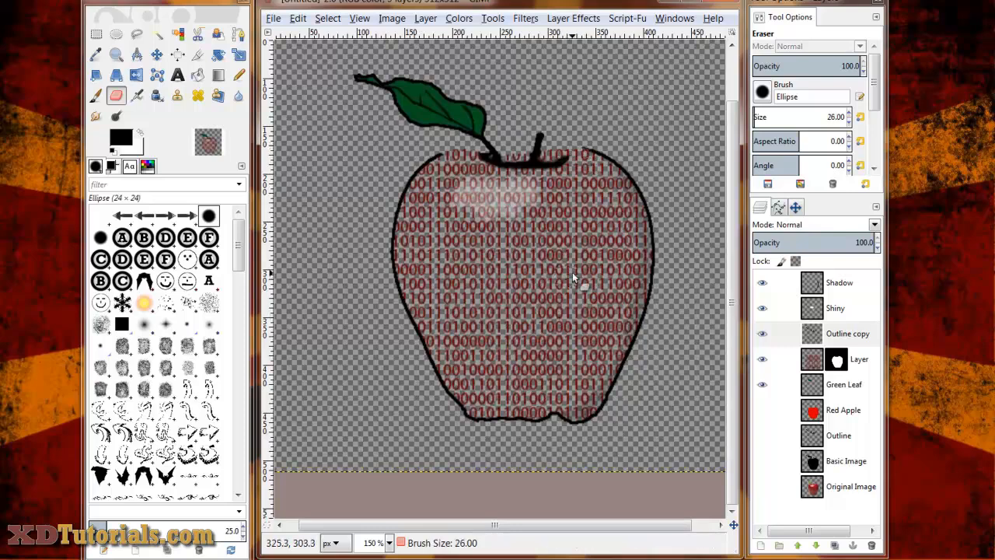
key("bracketright")
key("bracketright")
key("bracketright")
key("bracketright")
key("bracketright")
key("bracketright")
key("bracketright")
key("bracketright")
key("bracketright")
key("bracketright")
key("bracketright")
key("bracketright")
key("bracketright")
key("bracketright")
key("bracketright")
key("bracketright")
key("bracketright")
key("bracketright")
key("bracketright")
key("bracketright")
mouse_move(600, 150)
left_mouse_down()
mouse_move(646, 235)
mouse_move(648, 308)
mouse_move(622, 372)
left_mouse_up()
mouse_move(504, 423)
left_mouse_down()
mouse_move(462, 411)
mouse_move(407, 287)
left_mouse_up()
left_click_drag(409, 210, 432, 164)
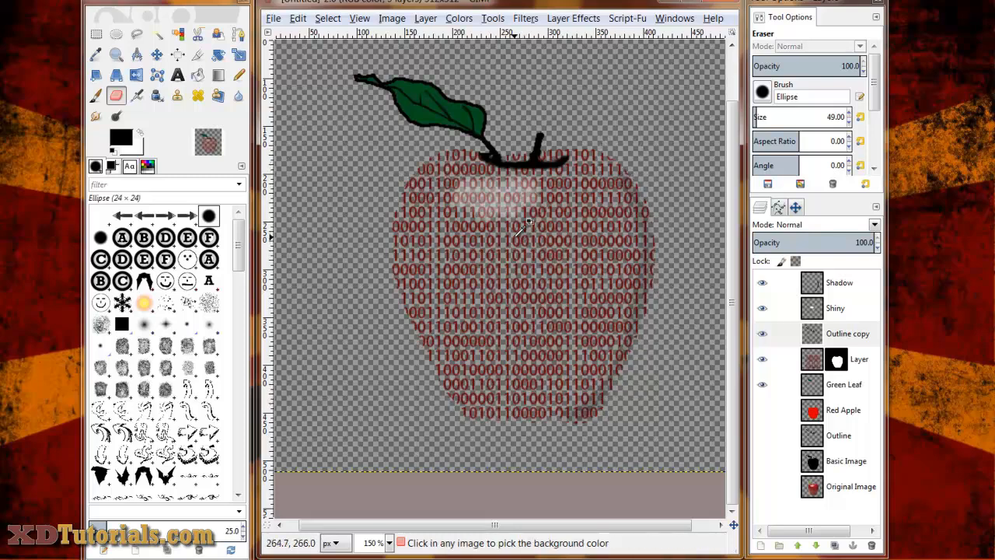
Add a 512 × 512 px layer with white fill directly above the Red Apple layer
scroll(514, 228, "down", 3)
scroll(537, 312, "up", 2)
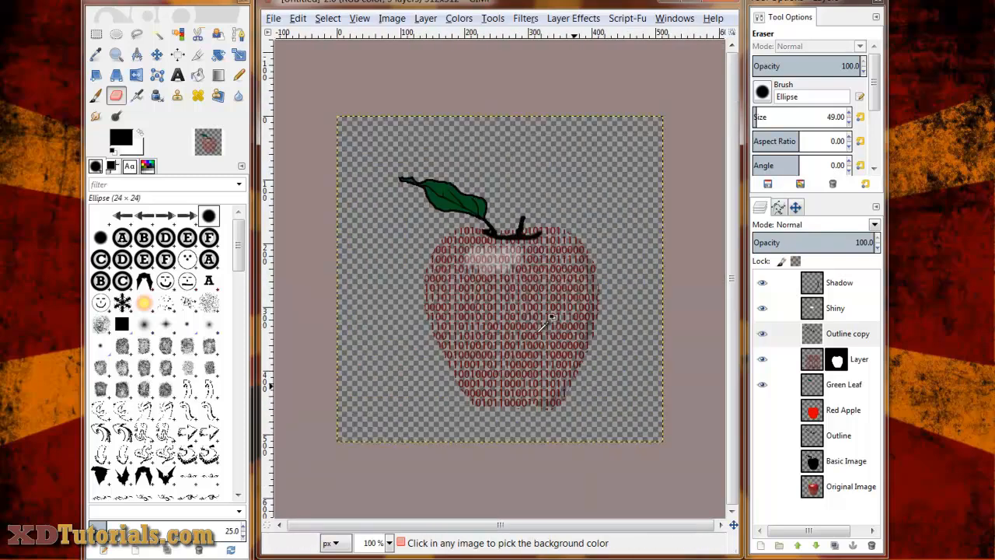
left_click(828, 404)
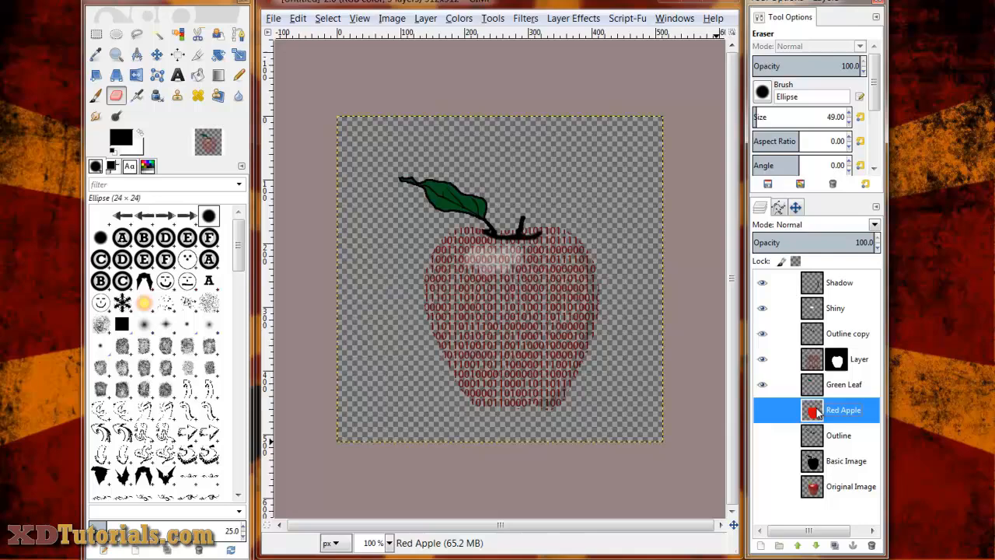
left_click(761, 544)
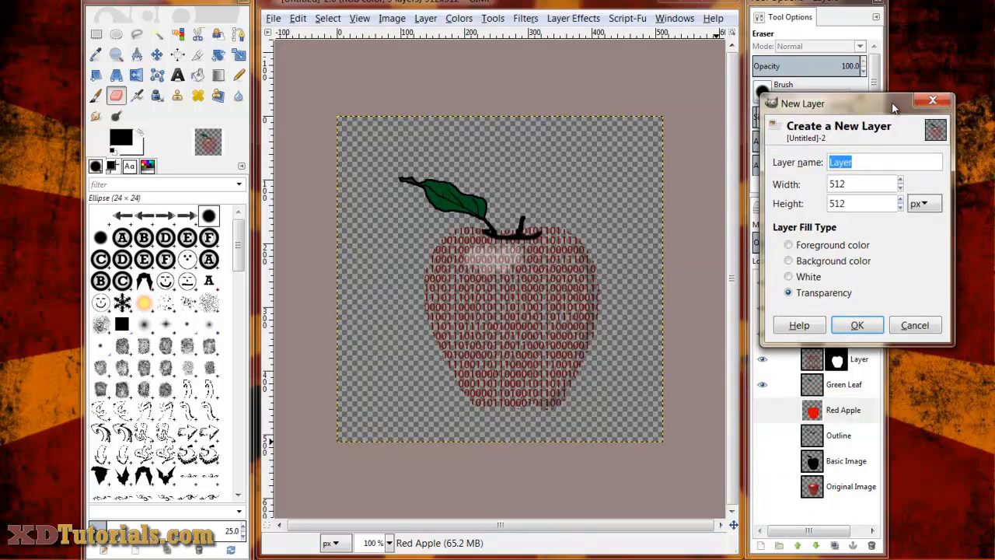
left_click_drag(887, 98, 667, 98)
left_click(564, 269)
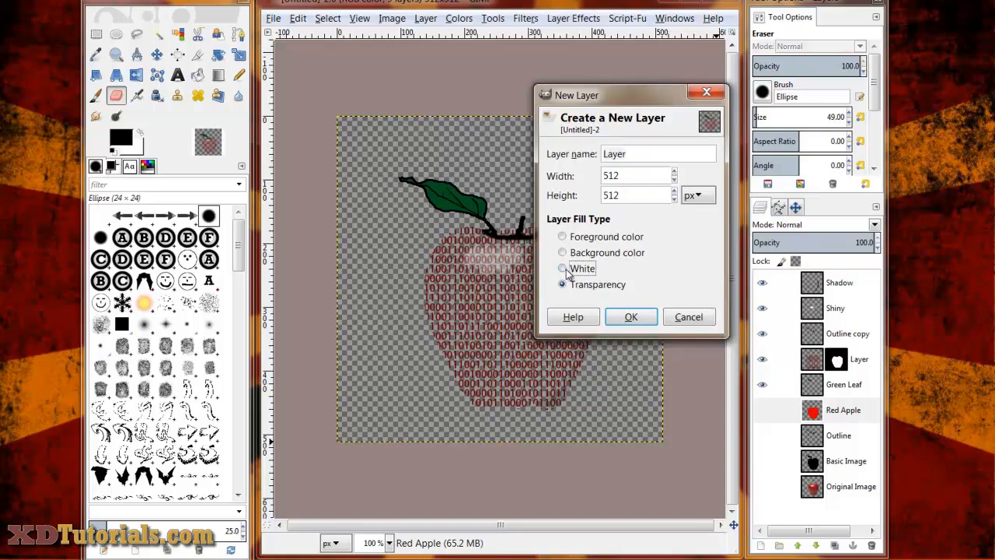
left_click(633, 317)
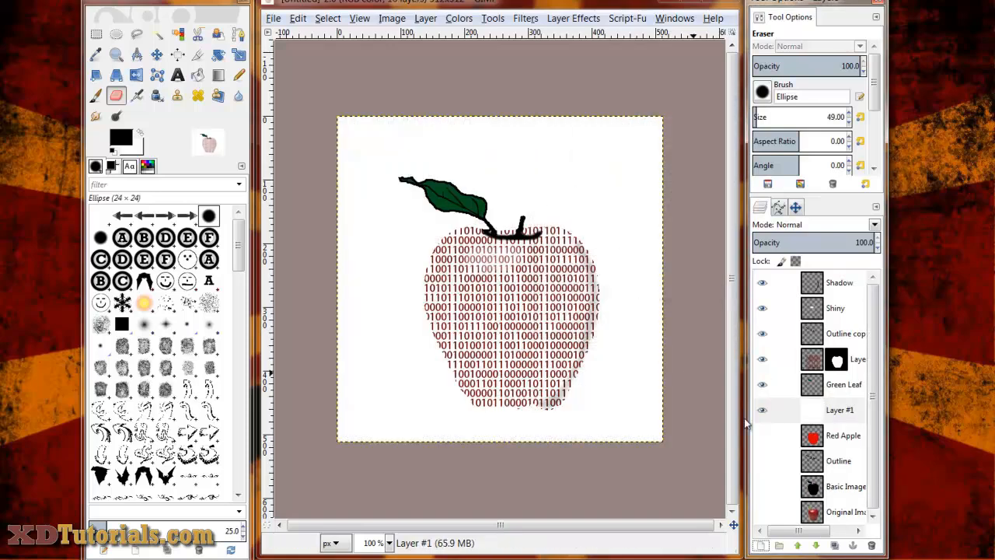
left_click(808, 412)
Raise the Shadow layer's opacity to strengthen the shading along the apple's edge, and select the Shiny layer
scroll(549, 359, "up", 2)
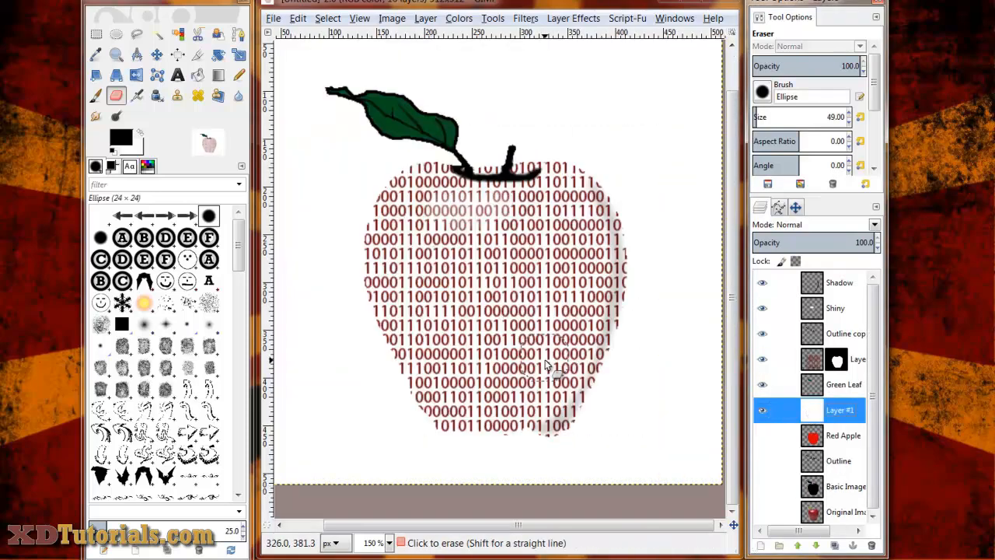
scroll(548, 366, "down", 1)
scroll(548, 368, "down", 1)
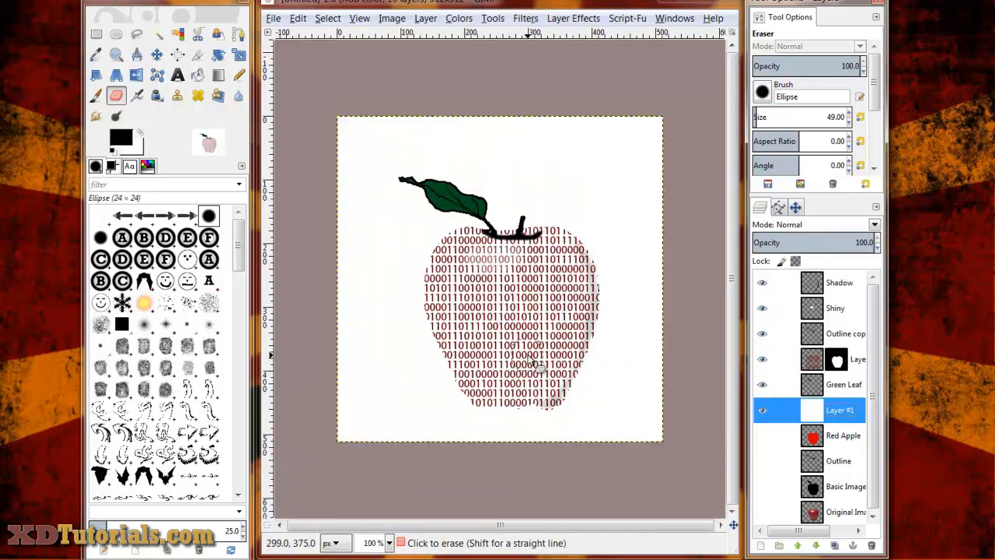
scroll(535, 364, "up", 1)
scroll(529, 361, "down", 1)
scroll(529, 361, "up", 1)
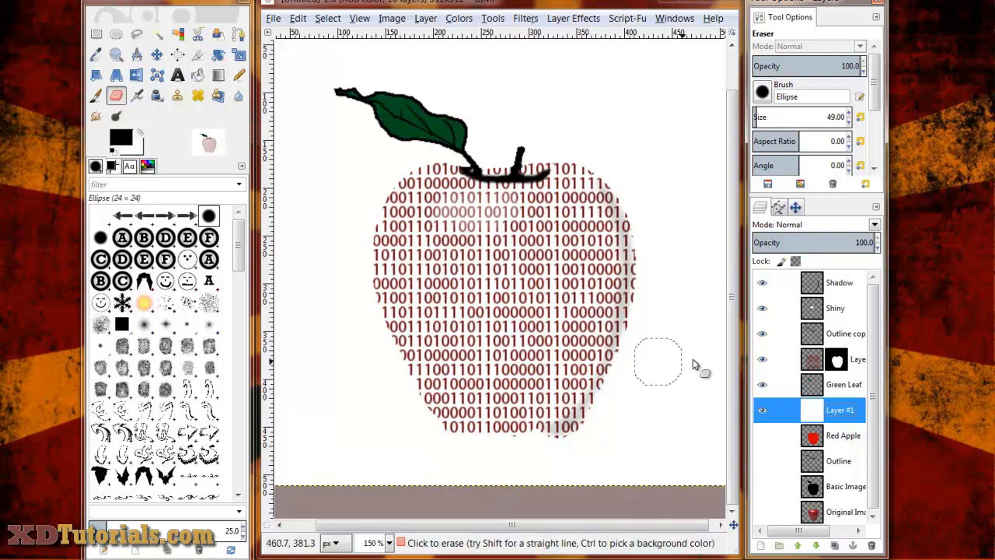
left_click(810, 284)
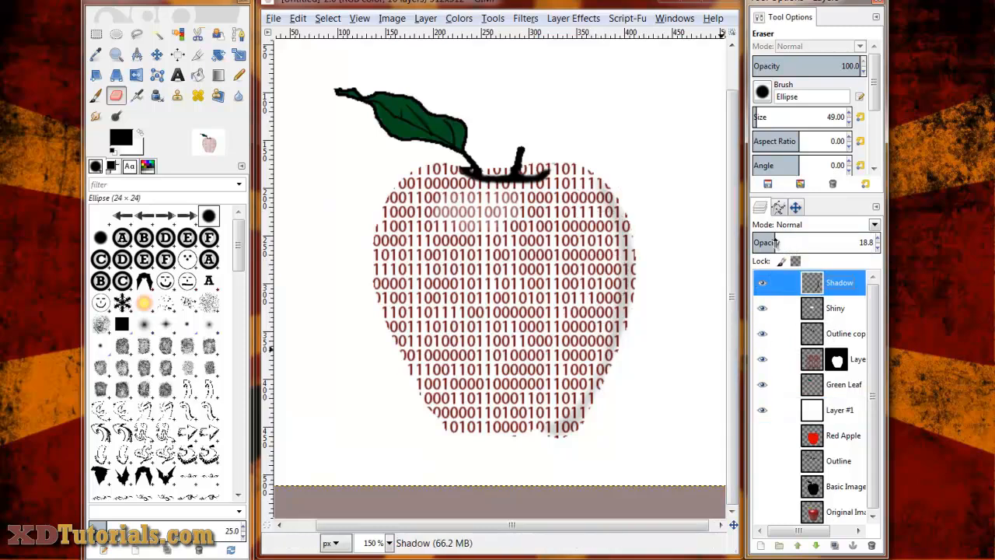
left_click_drag(776, 243, 802, 241)
left_click(809, 311)
scroll(633, 338, "down", 3)
scroll(633, 339, "up", 3)
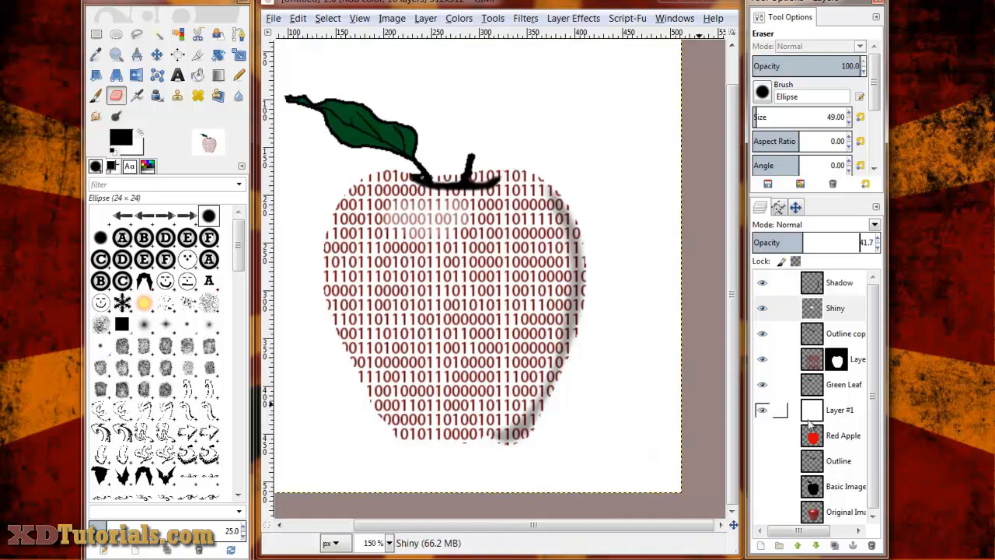
Set the foreground color to medium gray and bucket-fill the white background layer with it
left_click(809, 420)
left_click(132, 138)
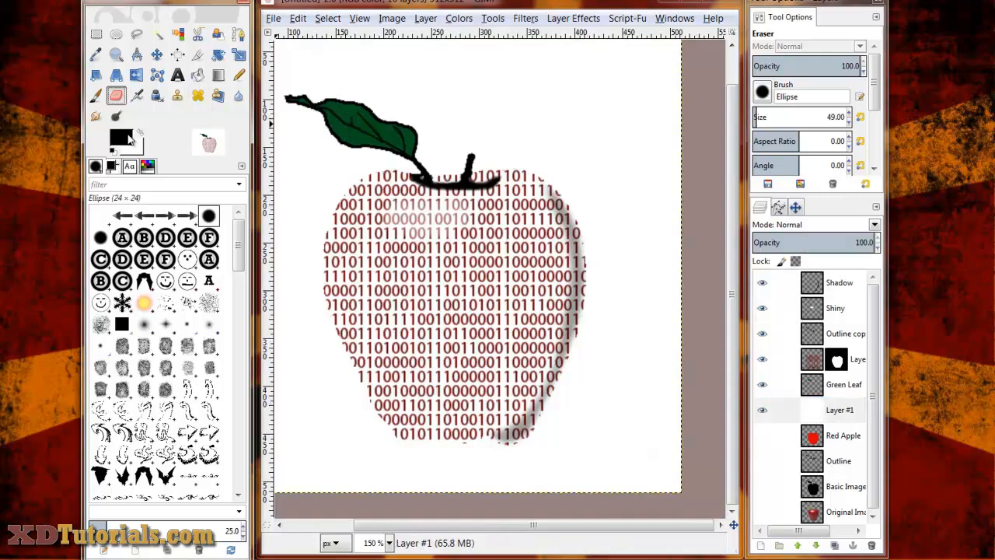
left_click(132, 138)
left_click_drag(219, 170, 194, 170)
left_click(209, 329)
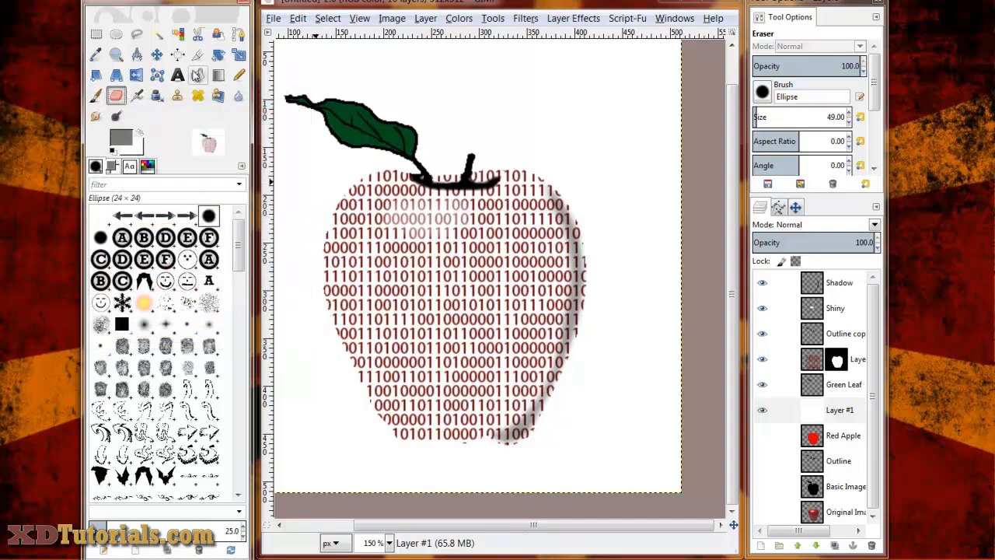
key("shift+b")
left_click(591, 223)
Examine the binary-digit apple against the gray background at several magnifications
scroll(431, 313, "down", 2)
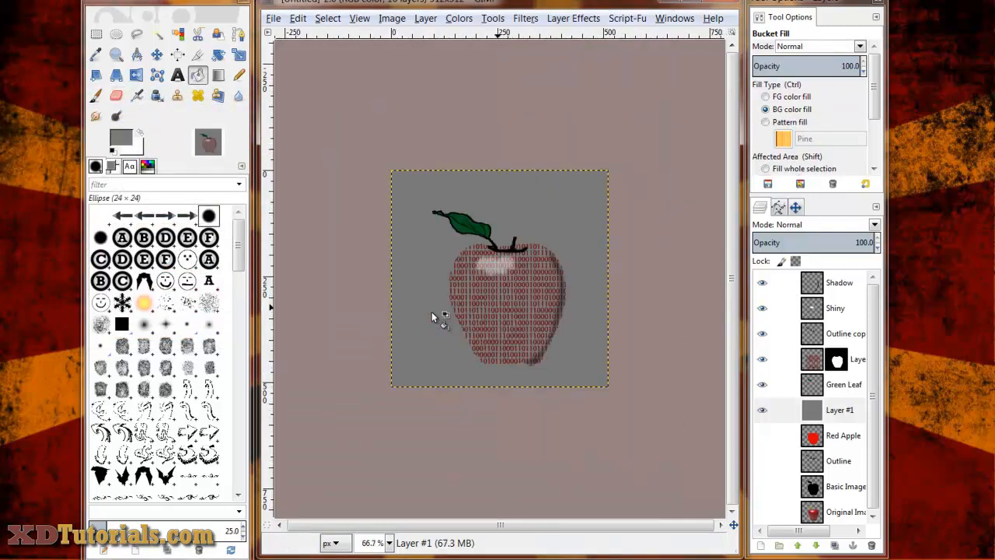
scroll(510, 300, "down", 2)
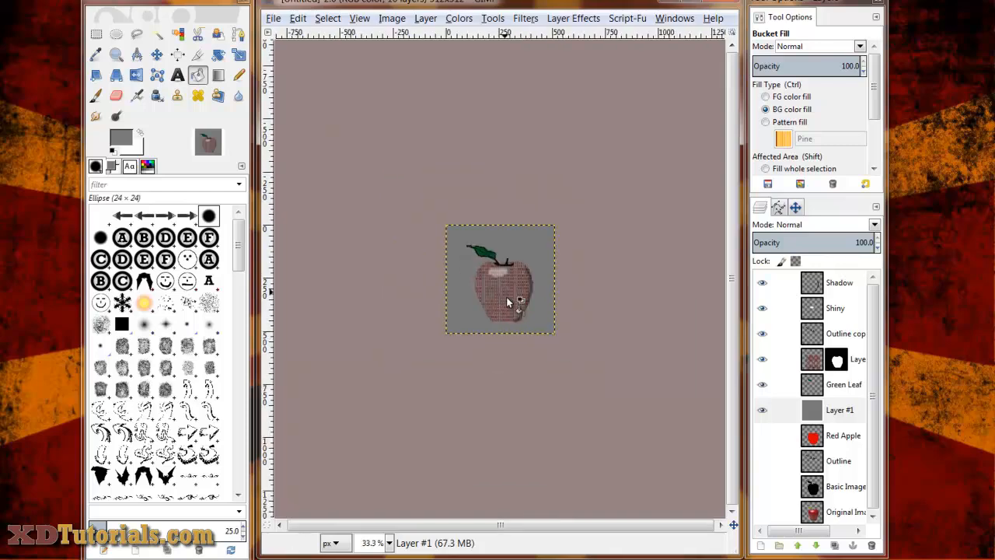
scroll(506, 296, "up", 2)
scroll(506, 309, "up", 3)
scroll(530, 336, "down", 2)
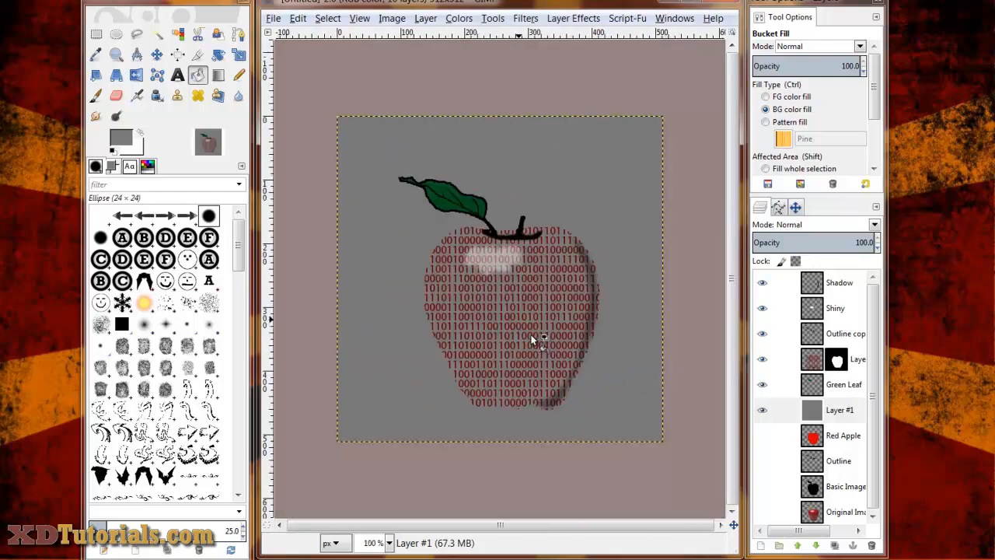
scroll(530, 334, "down", 1)
scroll(518, 338, "up", 1)
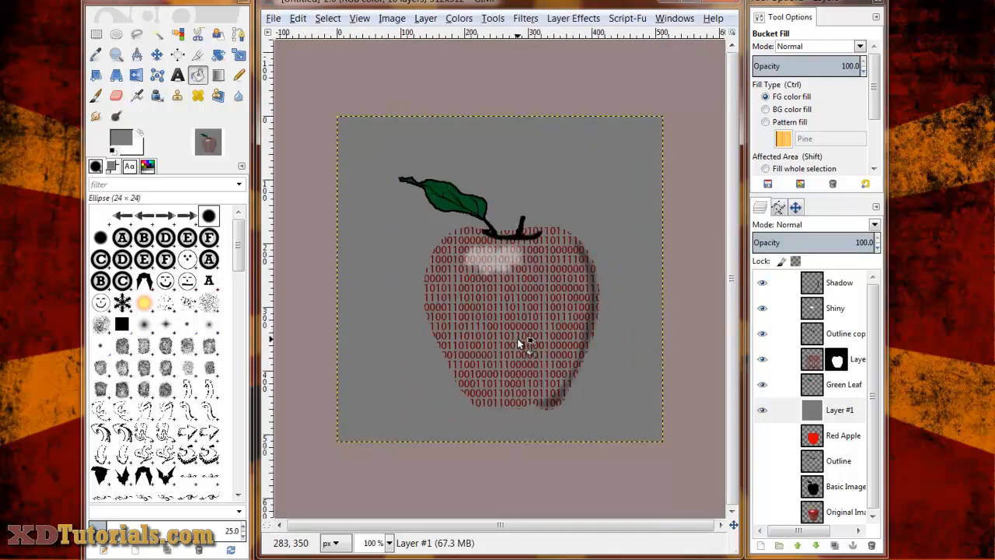